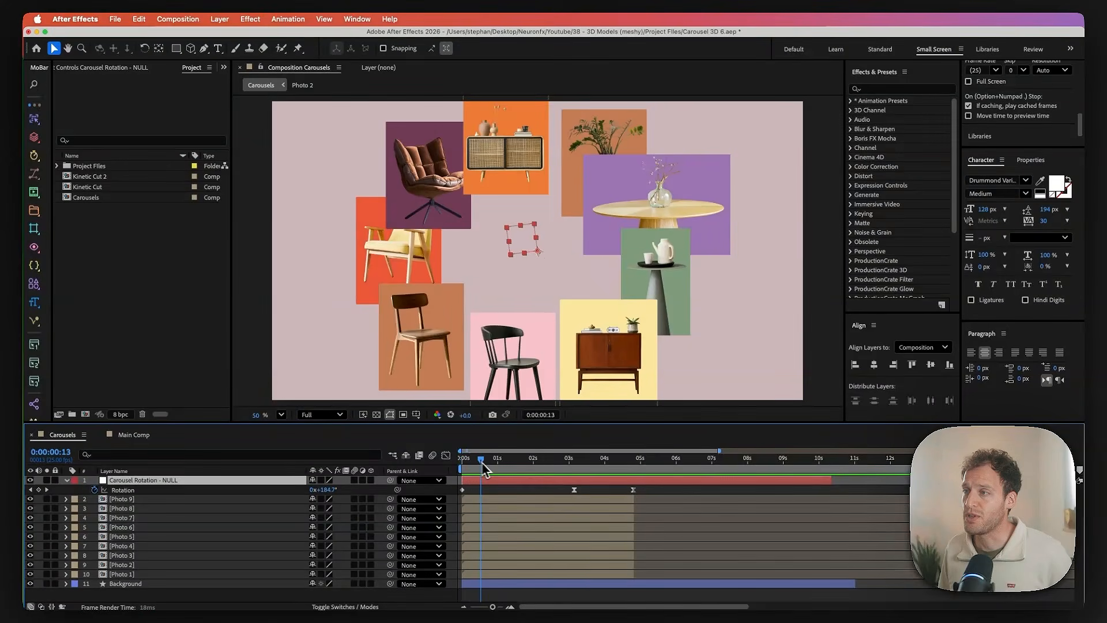
# Parent layers Photo 1 through Photo 9 to the Carousel Rotation null at the first frame of the Carousels composition
pyautogui.press('Home')
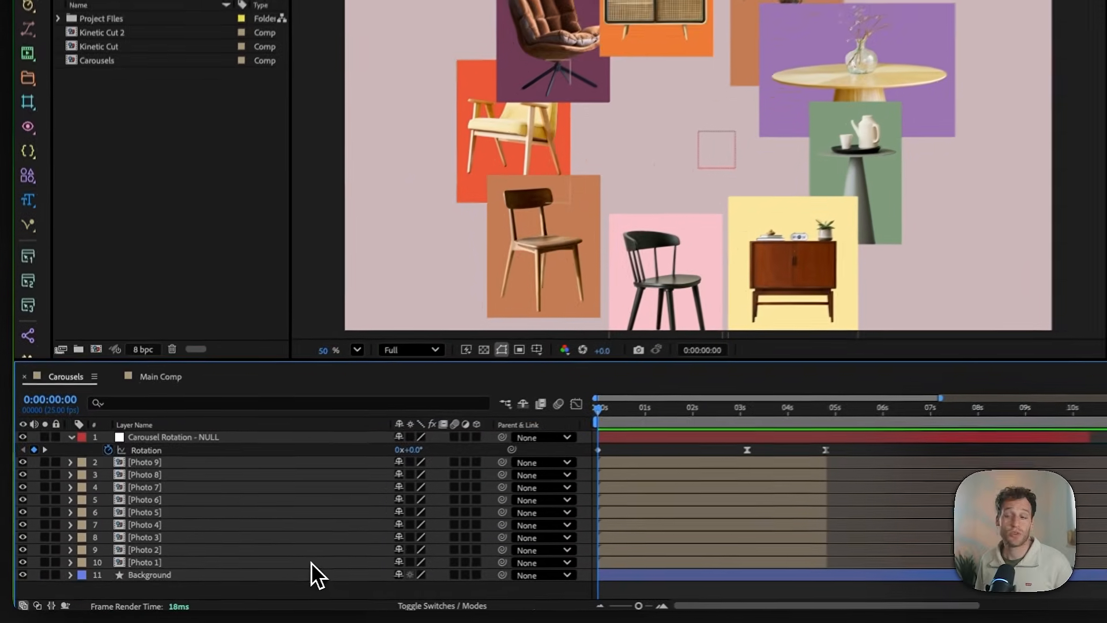
pyautogui.click(242, 573)
pyautogui.keyDown('shift'); pyautogui.click(214, 460); pyautogui.keyUp('shift')
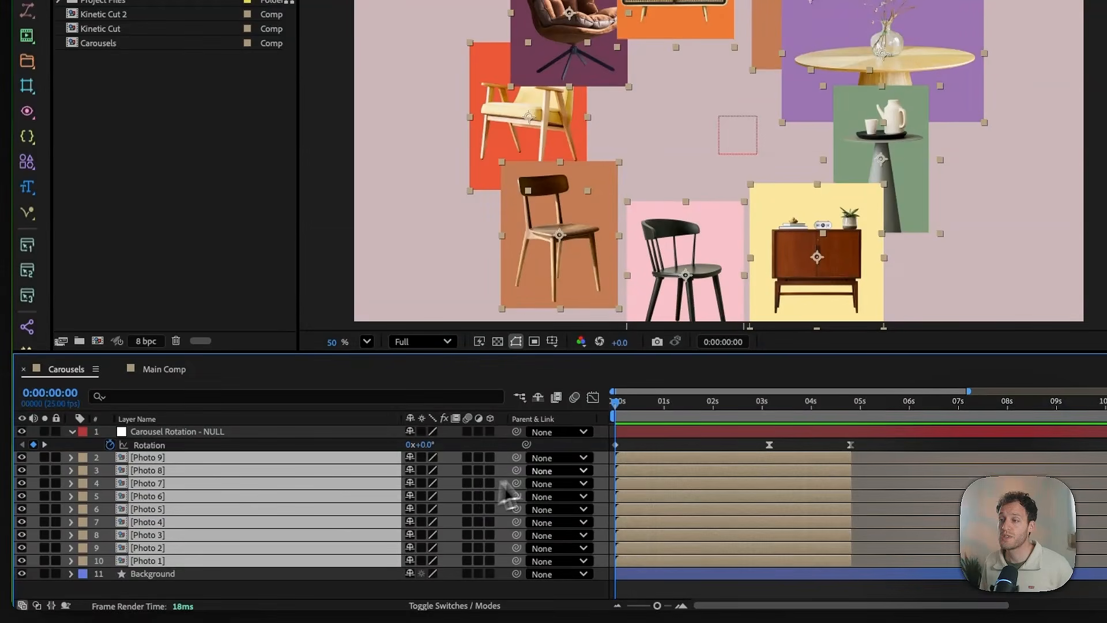
pyautogui.moveTo(521, 464); pyautogui.dragTo(296, 435)
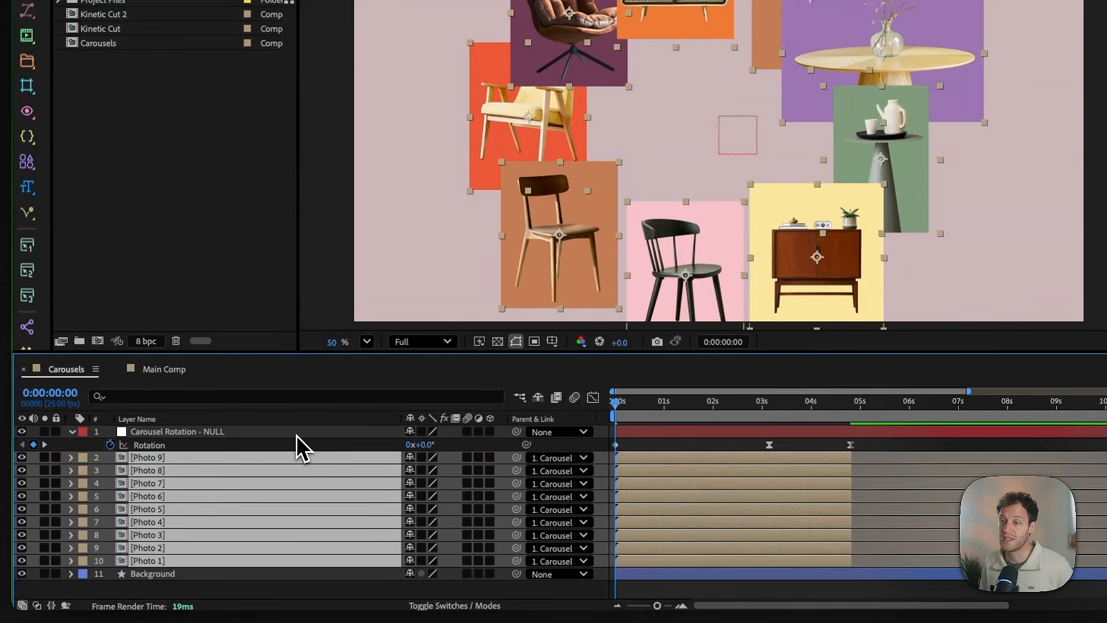
# Preview the carousel animation to check how the photos turn with the rotation null
pyautogui.press('space')
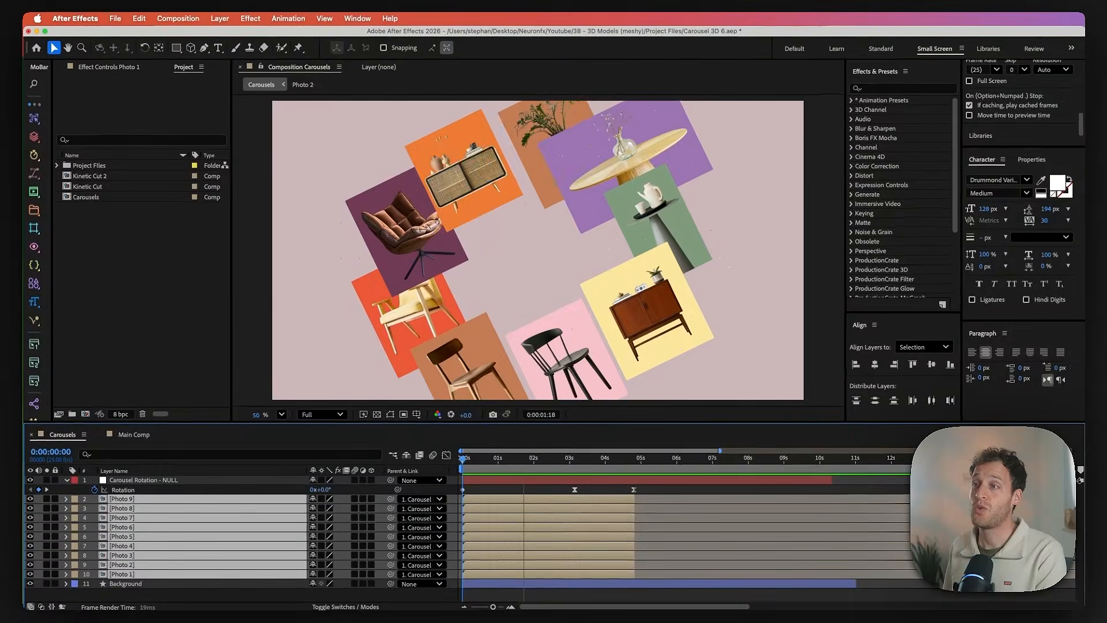
pyautogui.press('space')
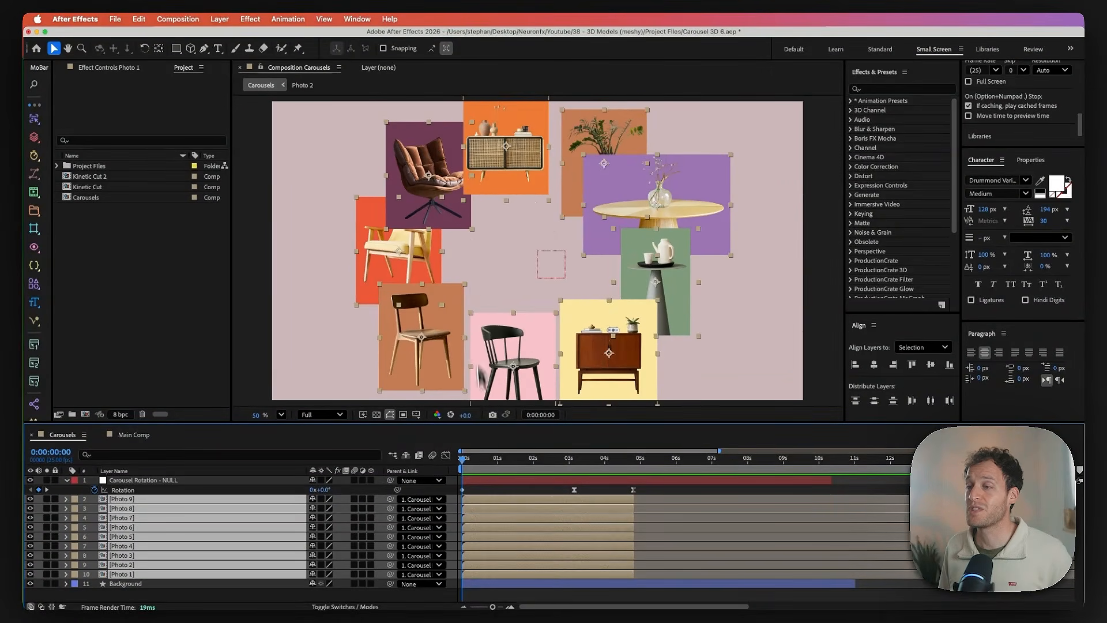
pyautogui.moveTo(485, 466); pyautogui.dragTo(533, 466)
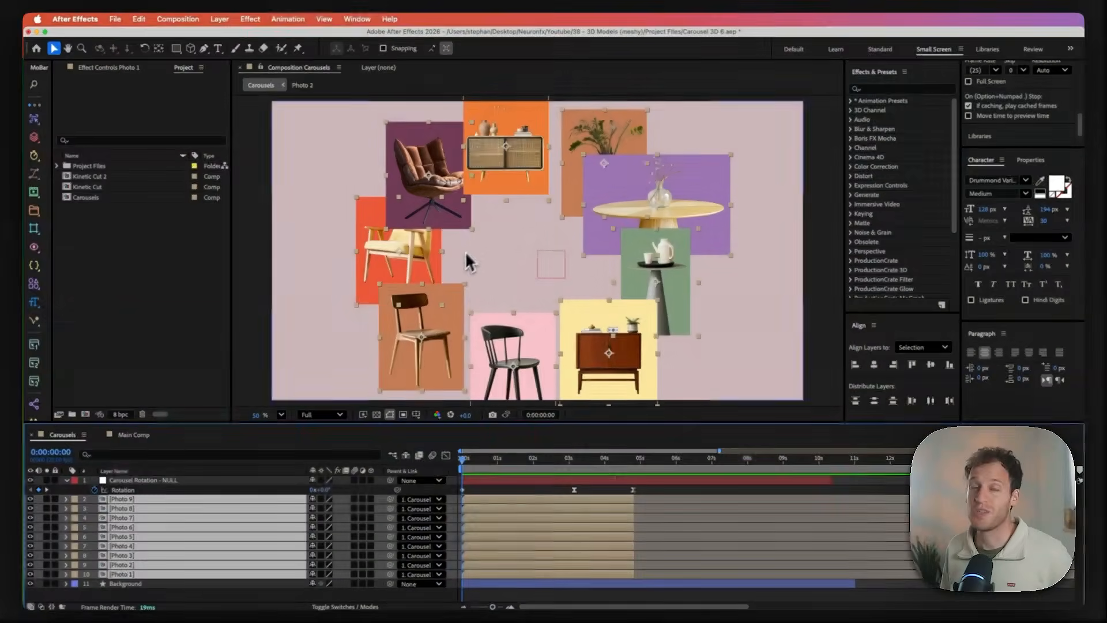
pyautogui.press('space')
pyautogui.press('space')
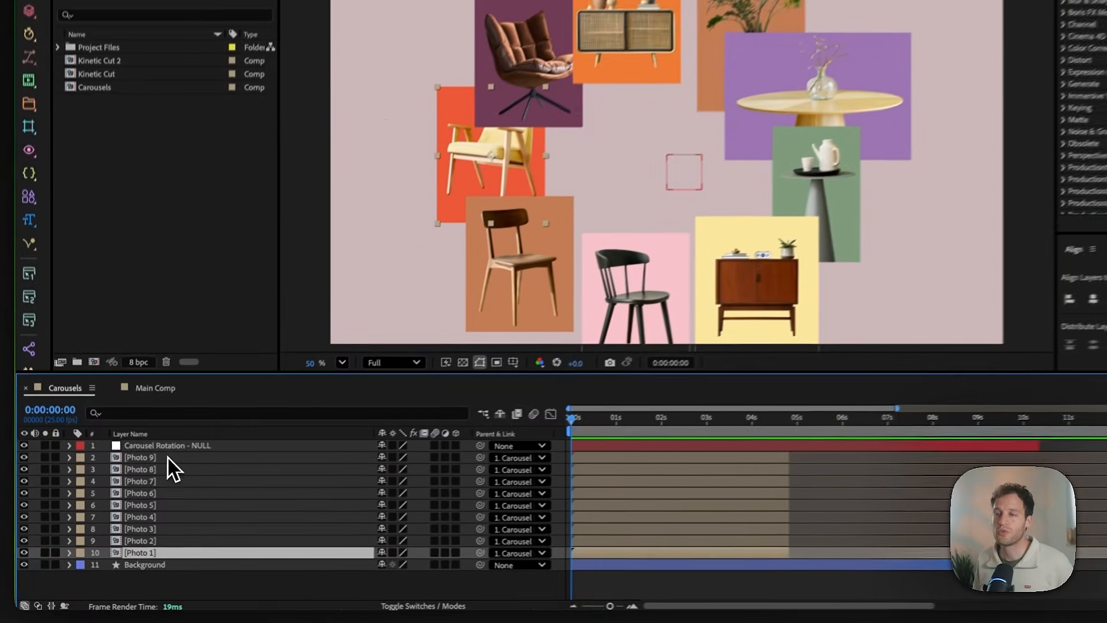
# Collapse the keyframed properties and make all nine photo layers 3D
pyautogui.keyDown('shift'); pyautogui.click(142, 480); pyautogui.keyUp('shift')
pyautogui.press('u')
pyautogui.click(474, 450)
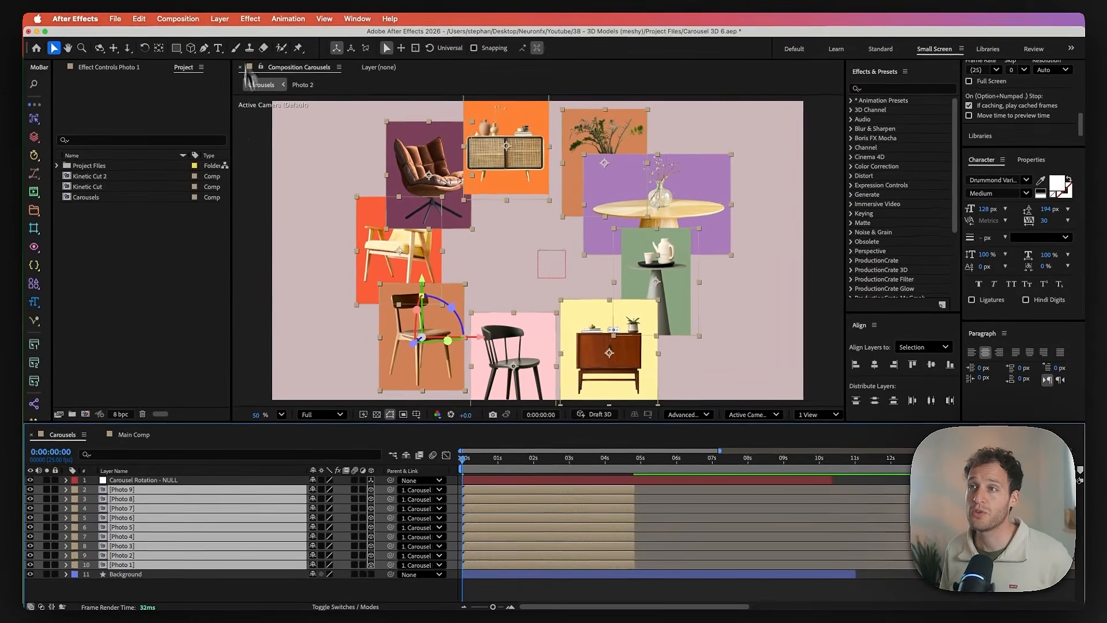
# Set the photo layers' auto-orientation to Orient Towards Camera and check the carousel rotation along the timeline
pyautogui.click(221, 15)
pyautogui.moveTo(262, 159)
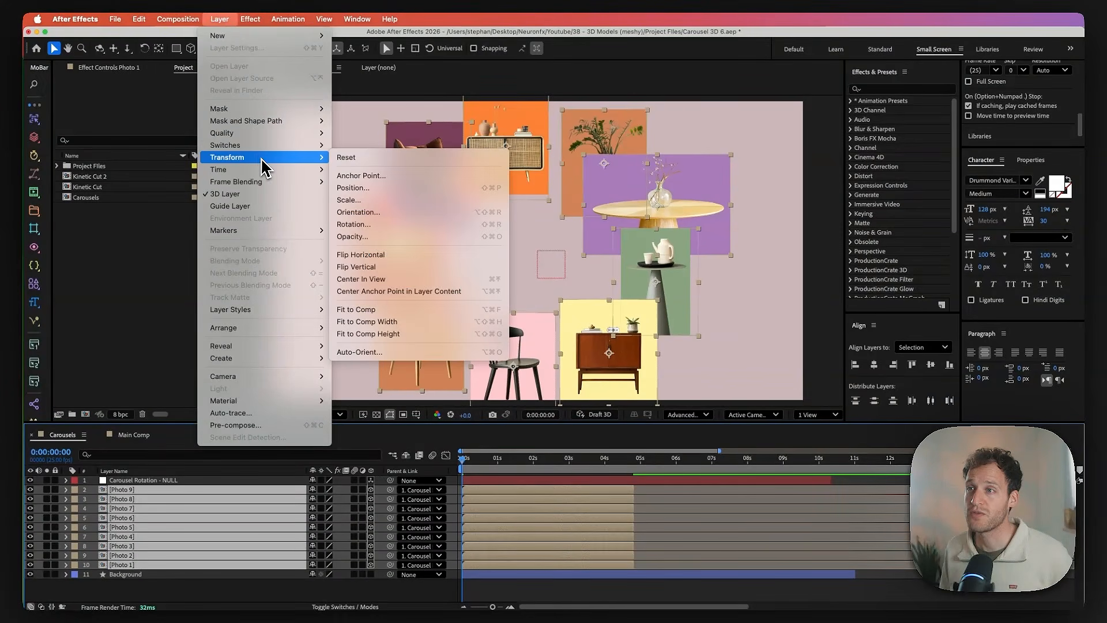
pyautogui.click(364, 357)
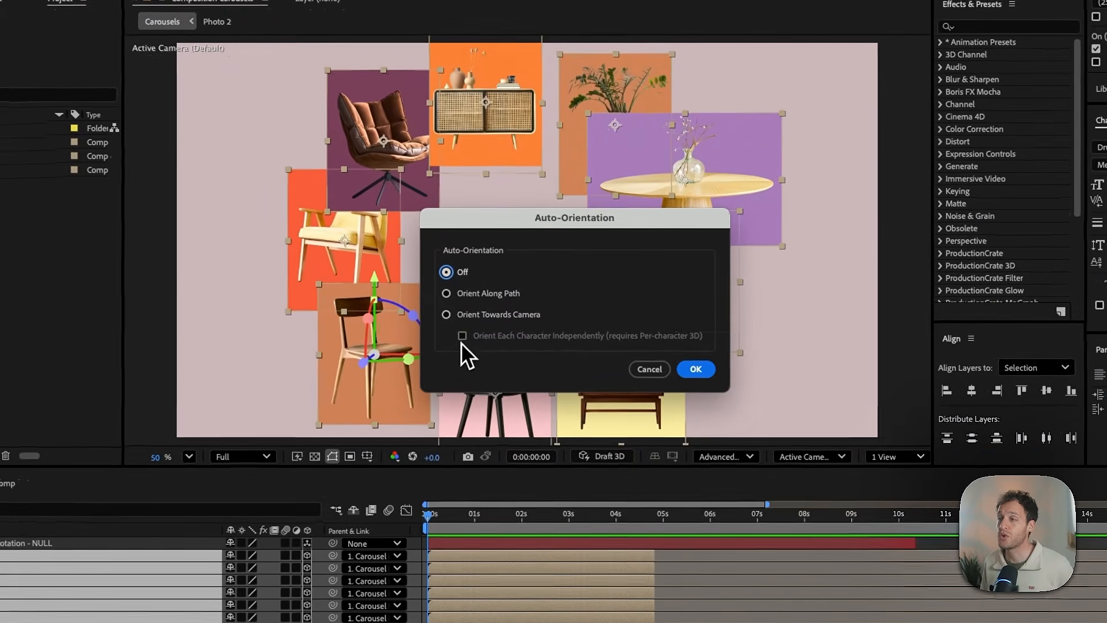
pyautogui.click(464, 316)
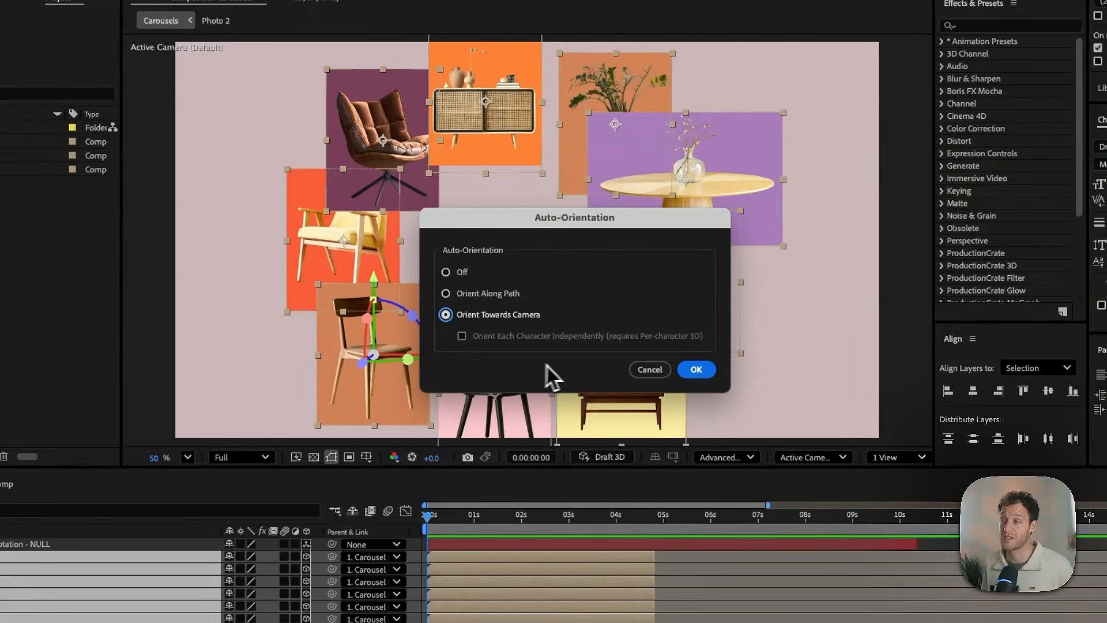
pyautogui.press('Return')
pyautogui.moveTo(426, 515); pyautogui.dragTo(448, 535)
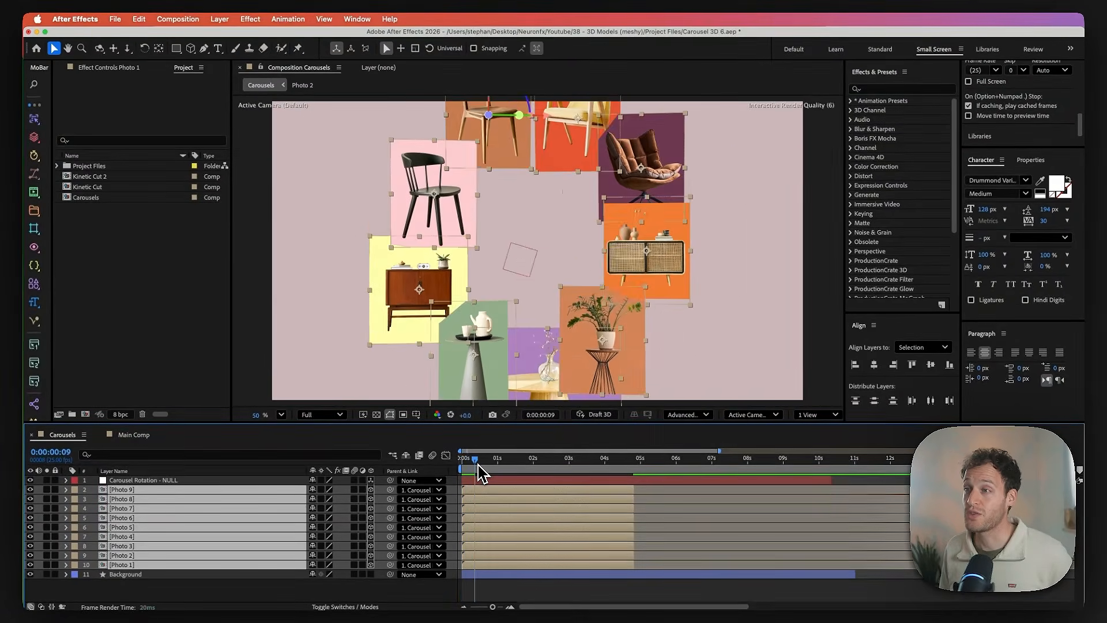
pyautogui.moveTo(478, 473); pyautogui.dragTo(546, 472)
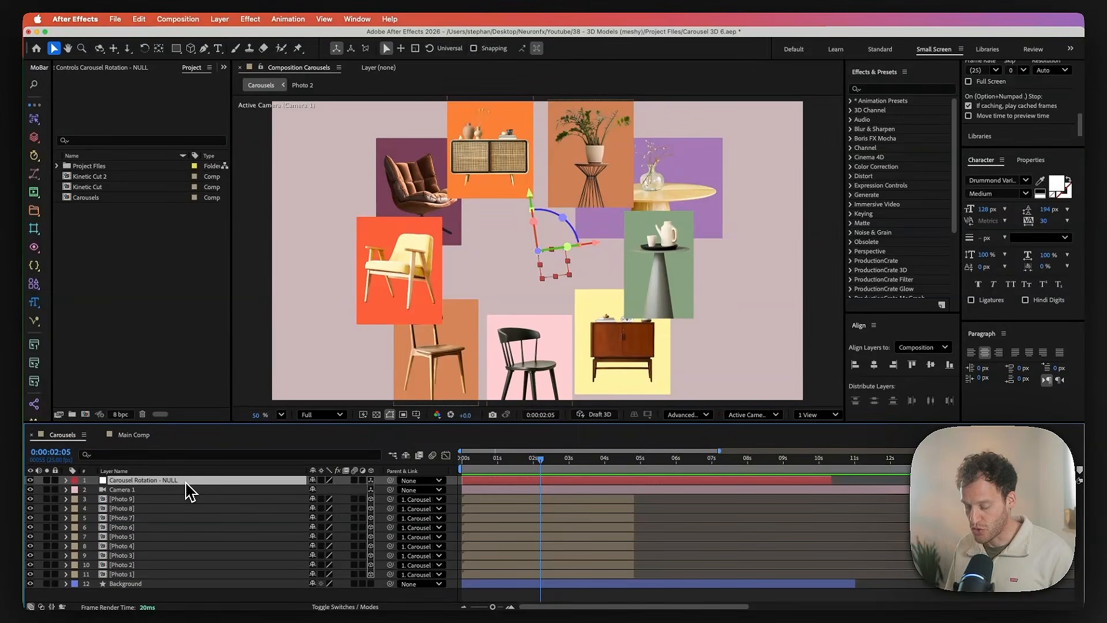
# Keyframe the Carousel Rotation null's Y Rotation from 0° at 0:00:03:01 to about 130° at 0:00:04:19 and review the motion
pyautogui.press('r')
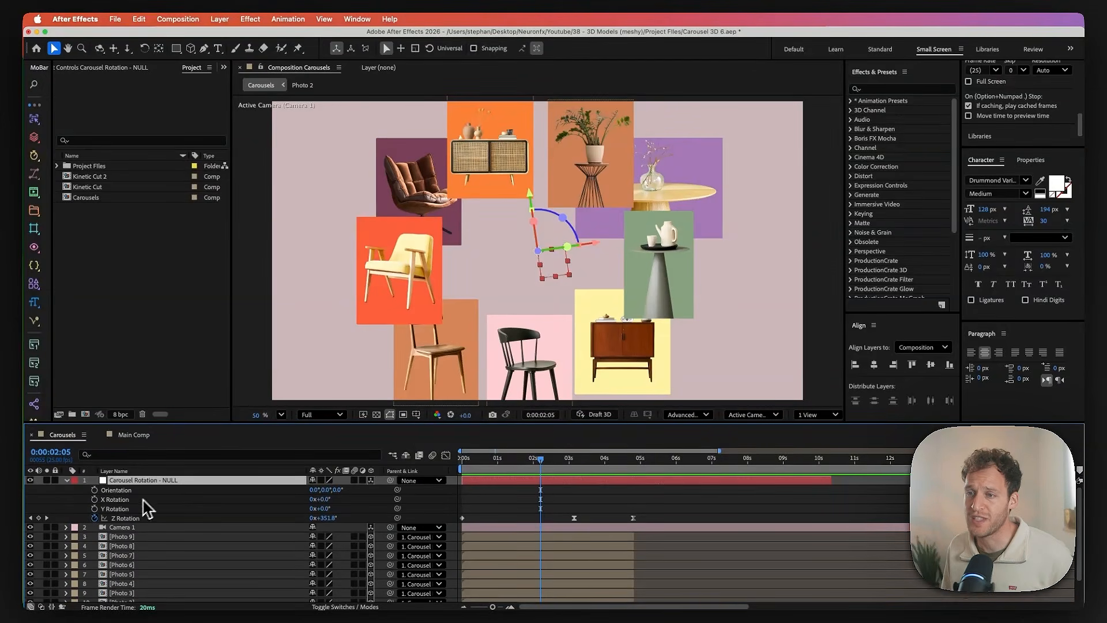
pyautogui.moveTo(540, 459); pyautogui.dragTo(570, 461)
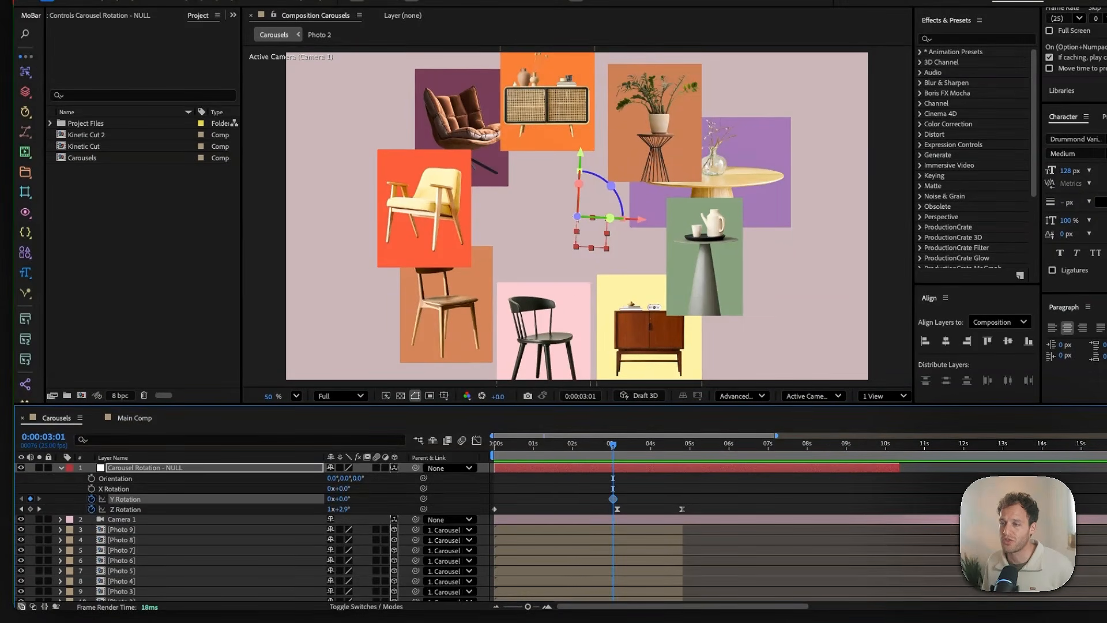
pyautogui.click(681, 448)
pyautogui.moveTo(360, 506); pyautogui.dragTo(398, 498)
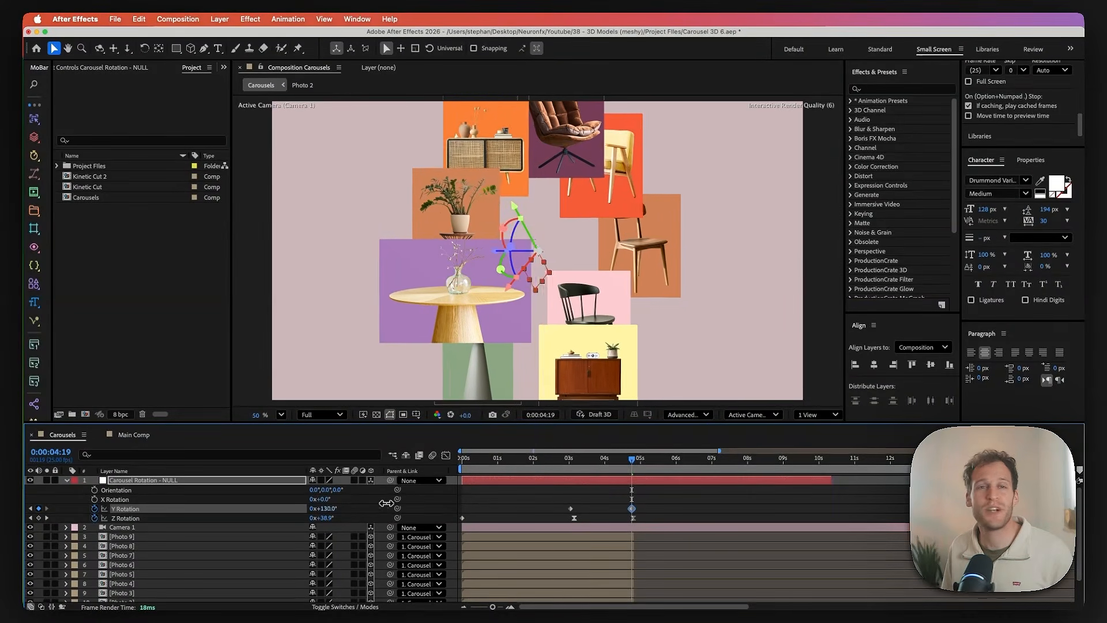
pyautogui.moveTo(560, 459); pyautogui.dragTo(564, 464)
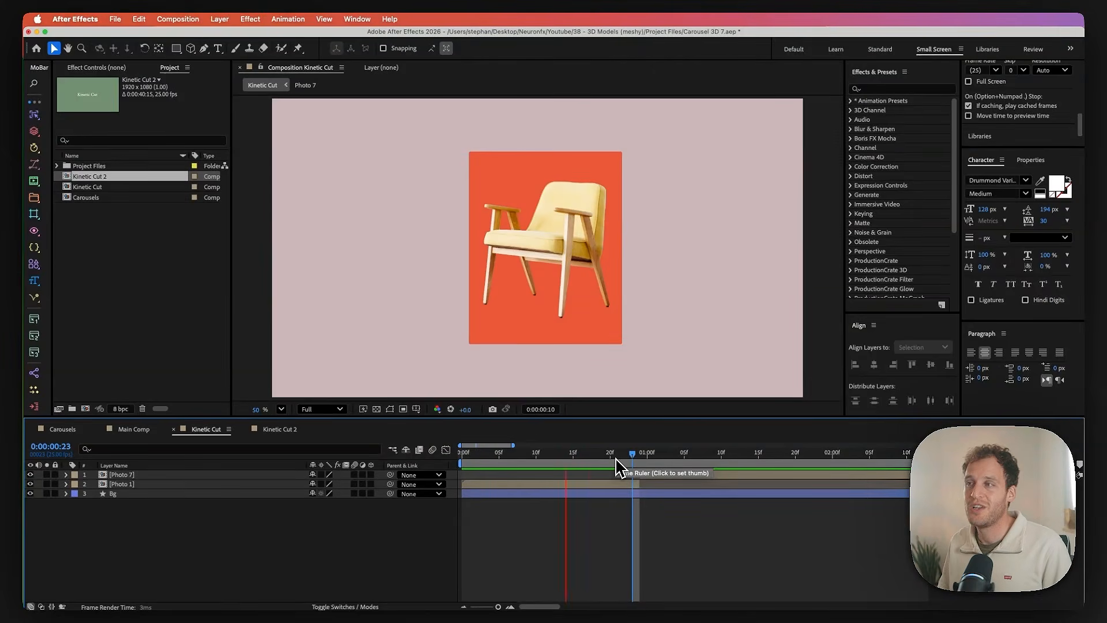
# Add a null object to the Kinetic Cut composition and parent the Photo 7 and Photo 1 layers to it
pyautogui.click(618, 462)
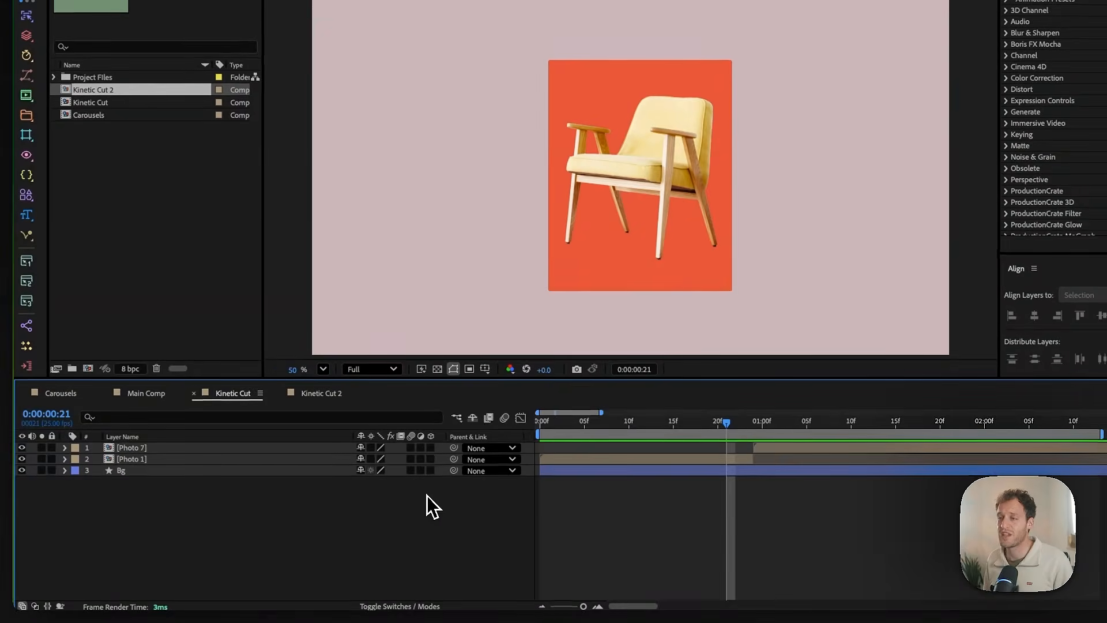
pyautogui.rightClick(442, 489)
pyautogui.moveTo(478, 499)
pyautogui.click(642, 580)
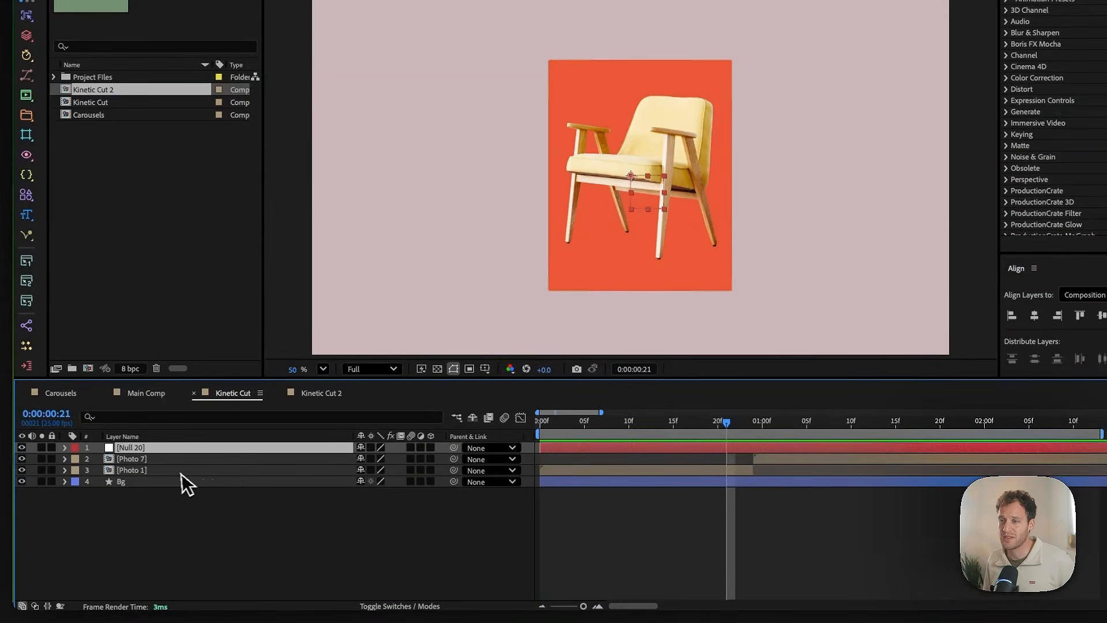
pyautogui.click(173, 470)
pyautogui.keyDown('shift'); pyautogui.click(148, 457); pyautogui.keyUp('shift')
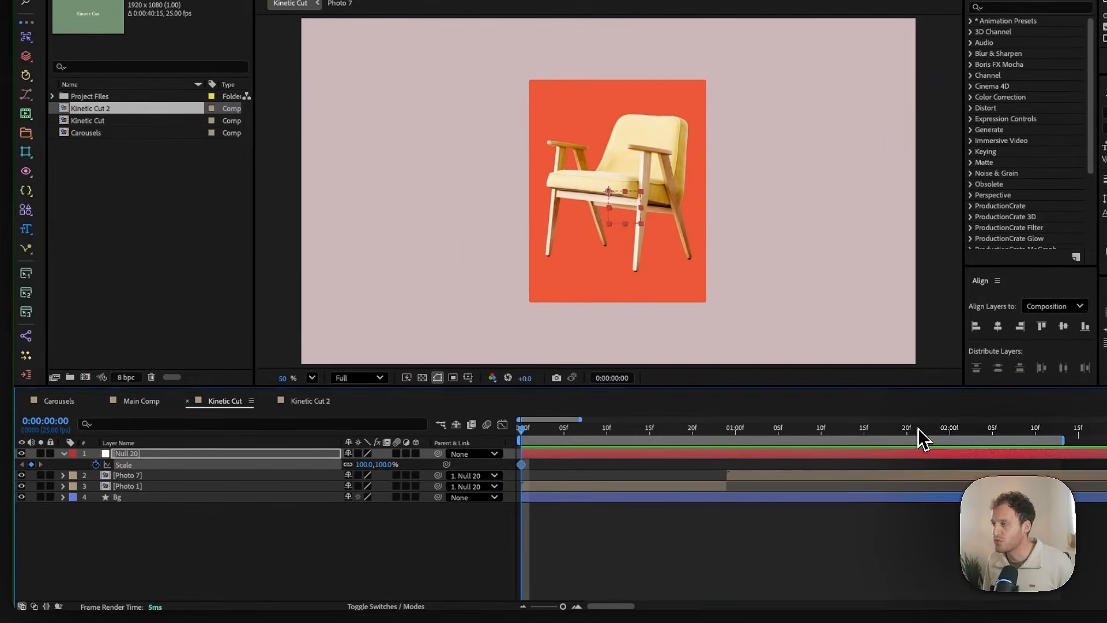
# Keyframe the null's scale at 120% at 0:00:02:12 in Kinetic Cut
pyautogui.click(894, 463)
pyautogui.moveTo(1028, 447); pyautogui.dragTo(1050, 438)
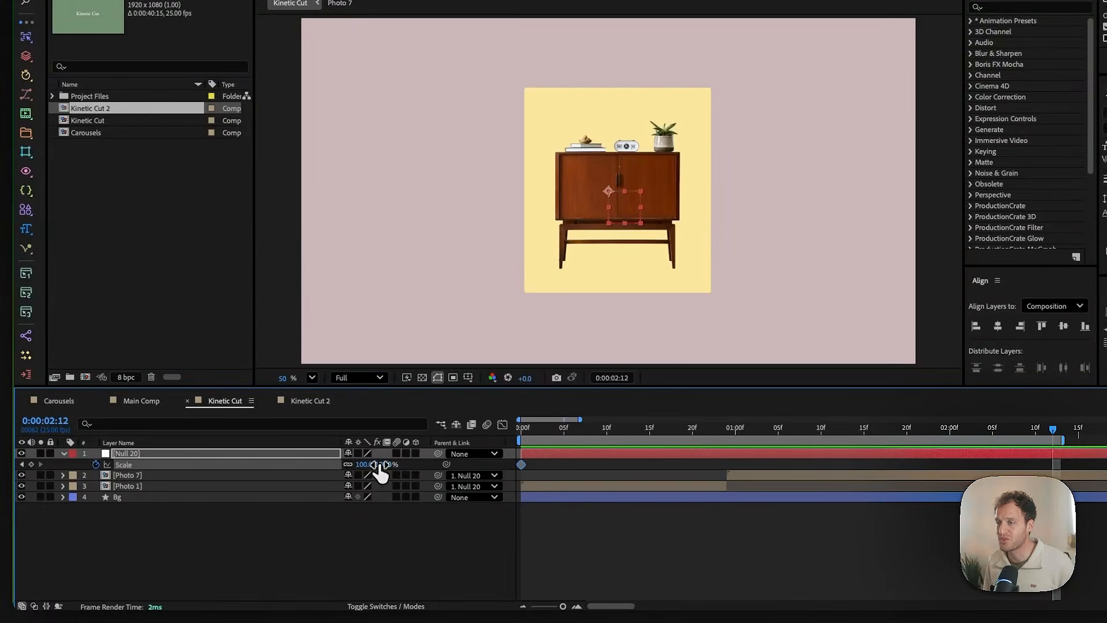
pyautogui.write('120')
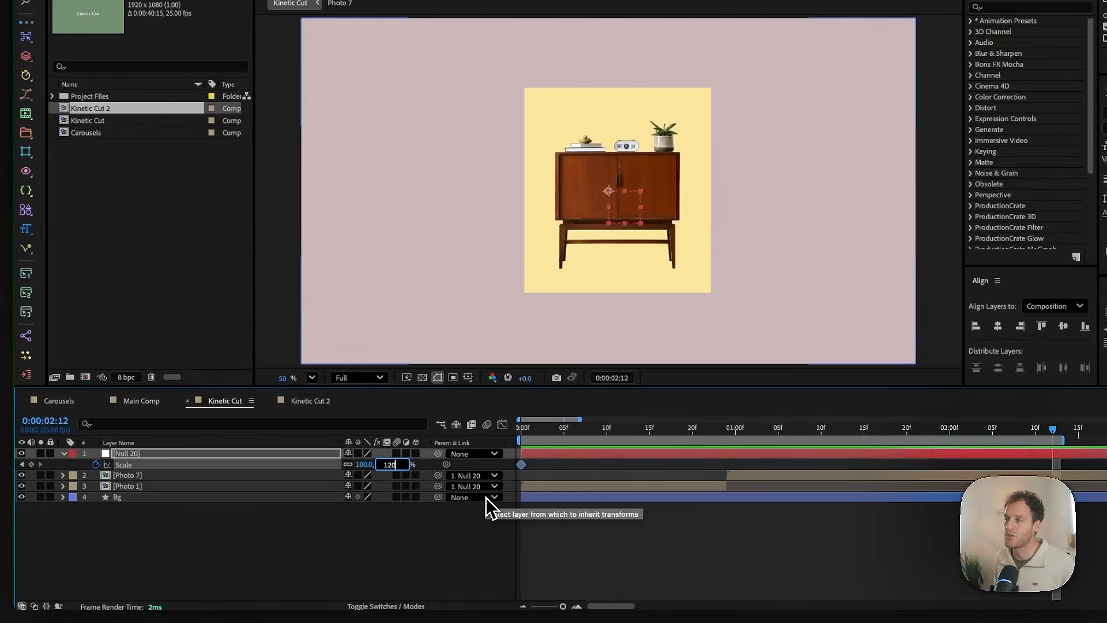
pyautogui.press('Return')
# Reshape the null's scale speed curve in the Graph Editor so it peaks at the photo cut at 0:00:00:23, and preview it
pyautogui.click(502, 425)
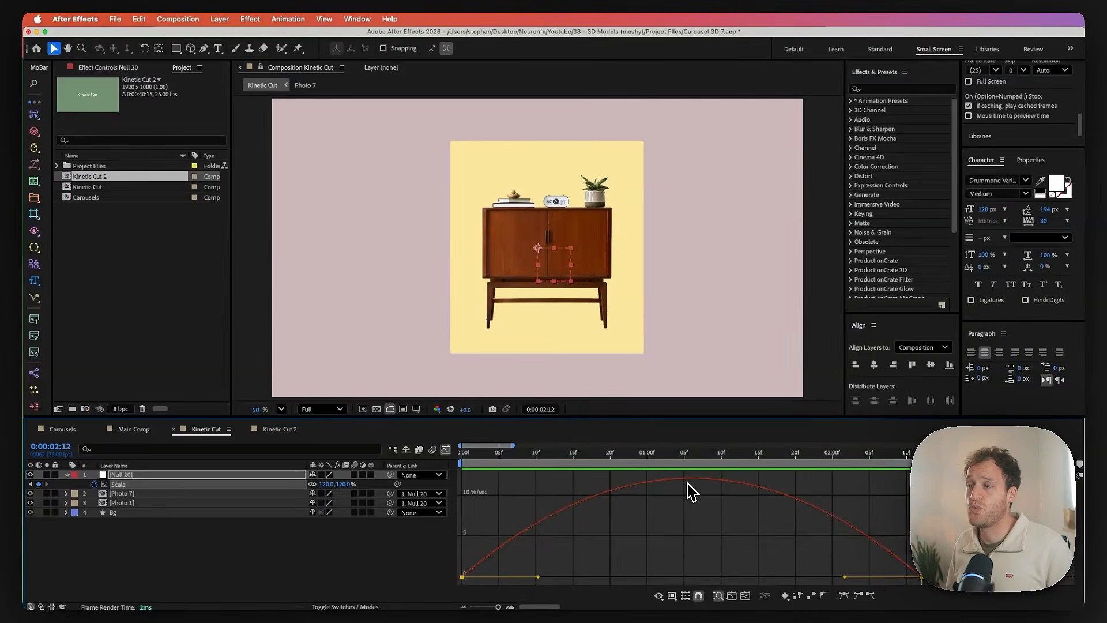
pyautogui.moveTo(663, 460); pyautogui.dragTo(631, 478)
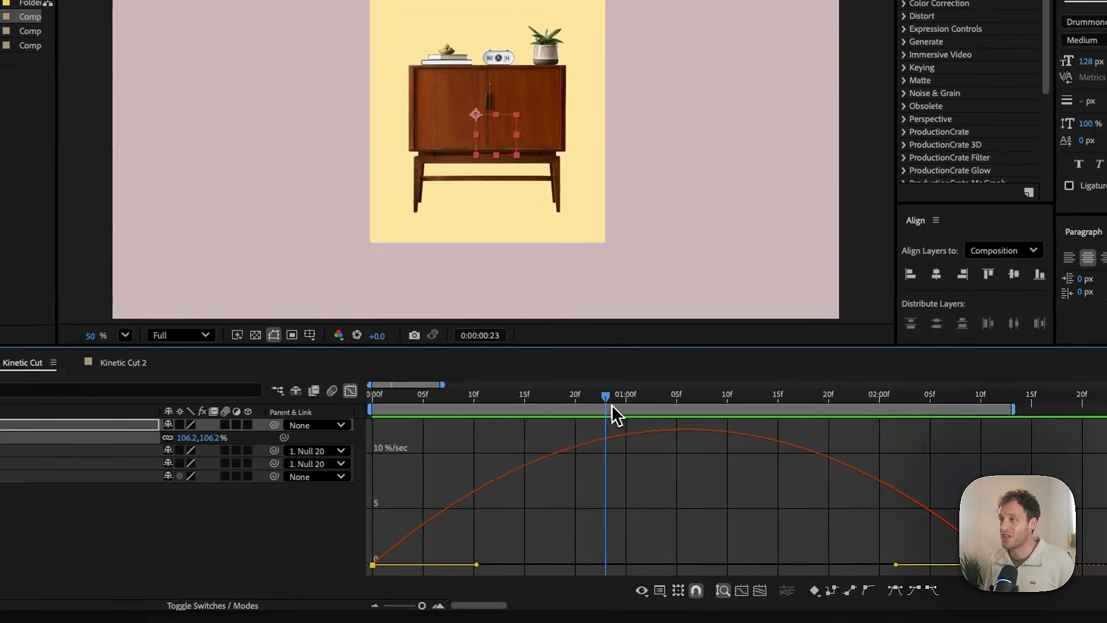
pyautogui.moveTo(601, 421); pyautogui.dragTo(610, 425)
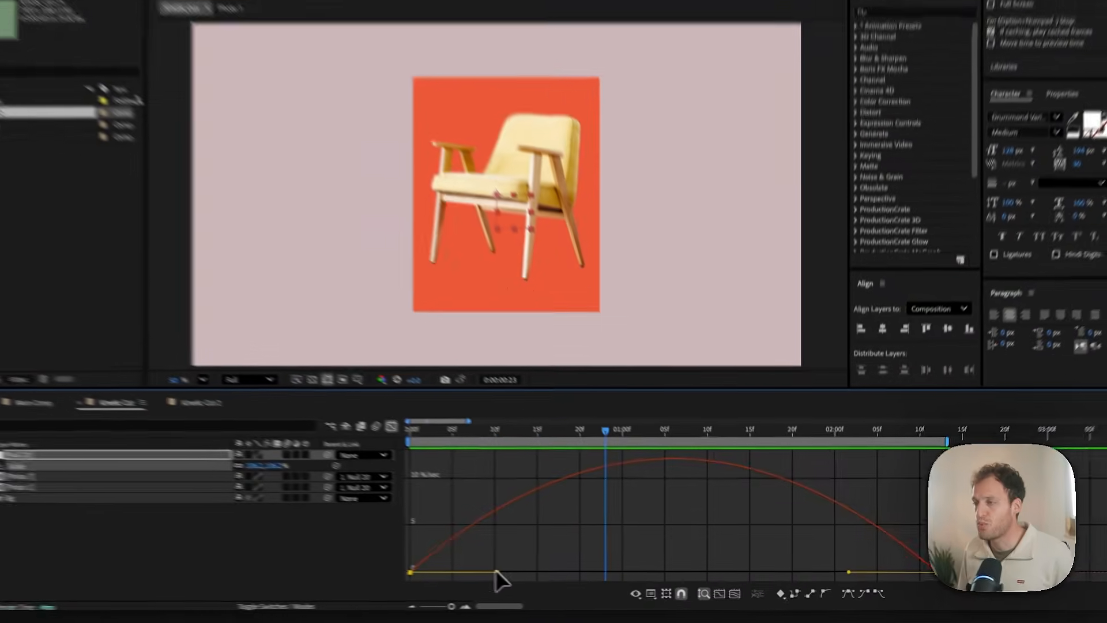
pyautogui.moveTo(536, 576); pyautogui.dragTo(591, 573)
pyautogui.moveTo(507, 561); pyautogui.dragTo(509, 561)
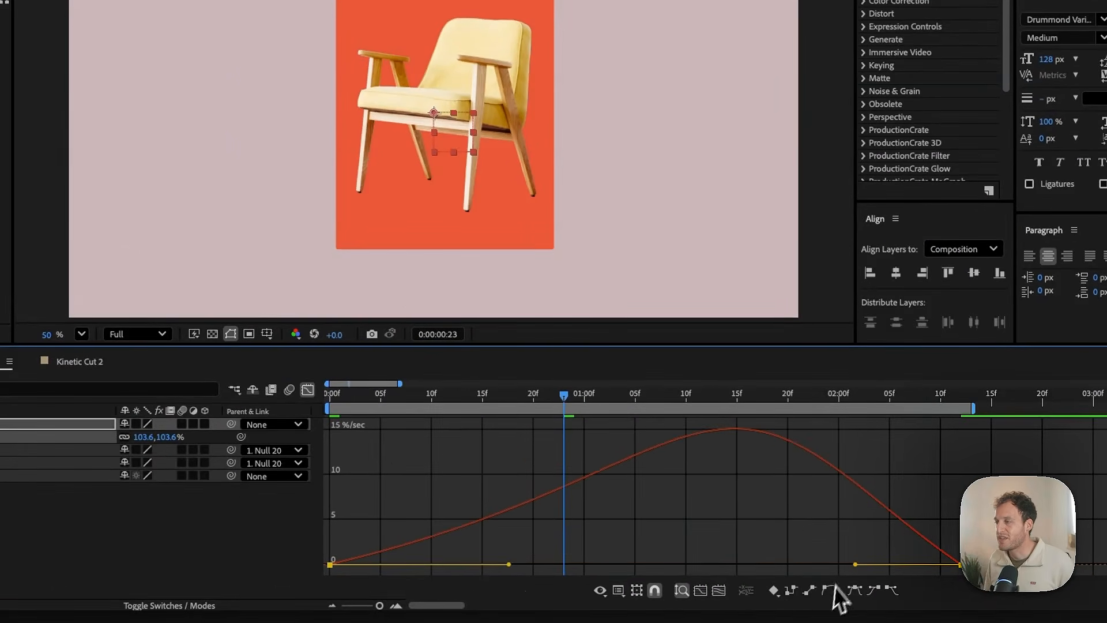
pyautogui.moveTo(758, 563); pyautogui.dragTo(697, 569)
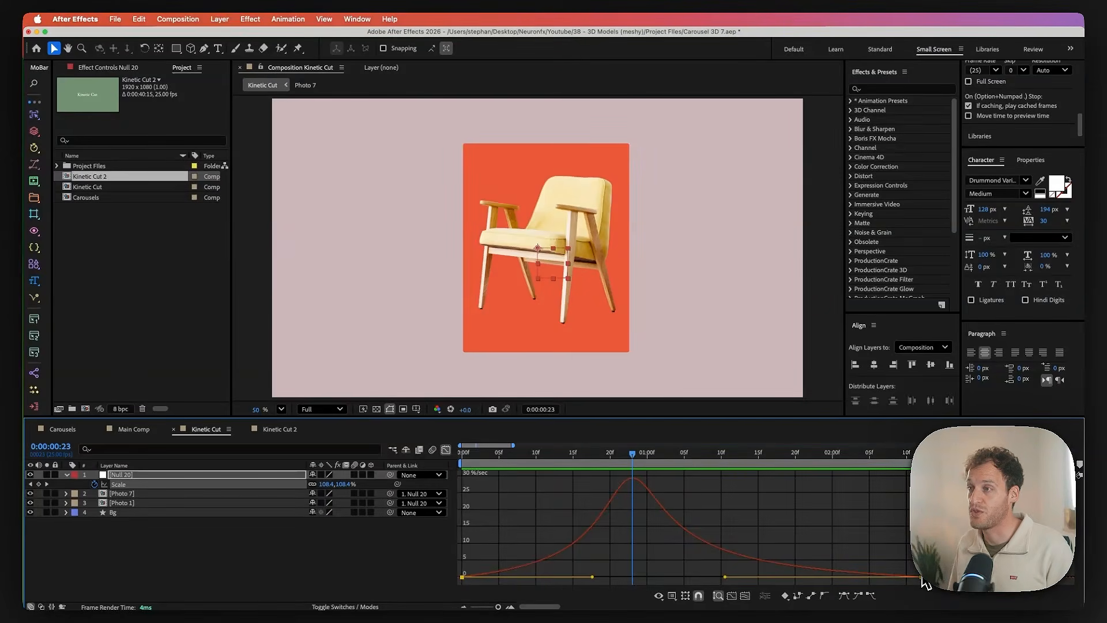
pyautogui.press('space')
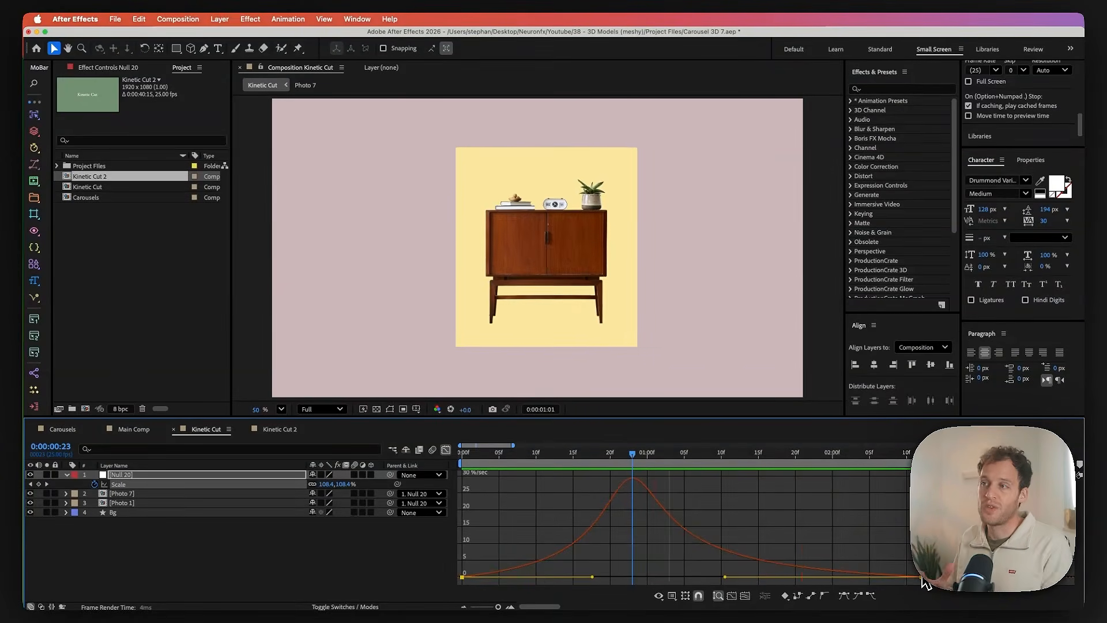
pyautogui.press('space')
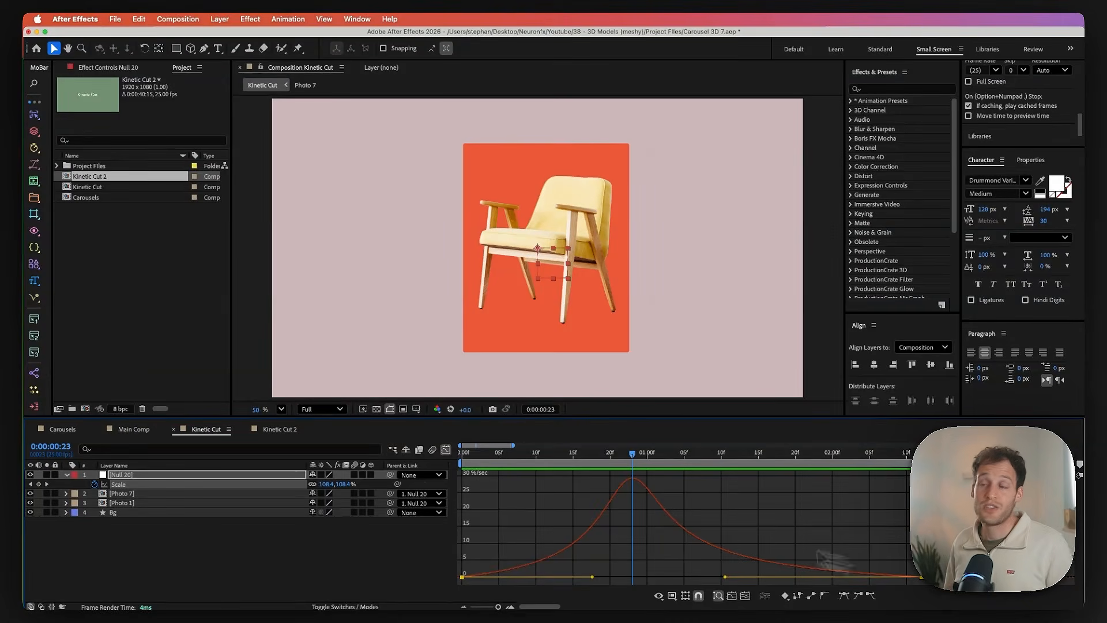
# Open the Kinetic Cut 2 composition and review the null's position animation against its speed graph
pyautogui.click(271, 430)
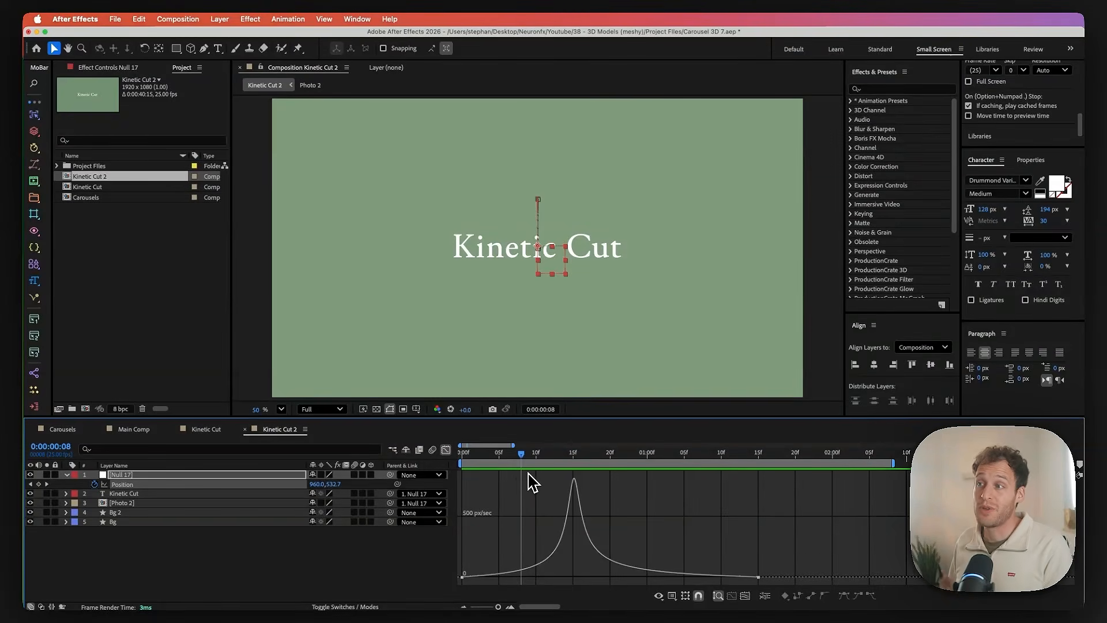
pyautogui.moveTo(522, 462)
pyautogui.mouseDown()
pyautogui.moveTo(648, 472)
pyautogui.moveTo(506, 466)
pyautogui.mouseUp()
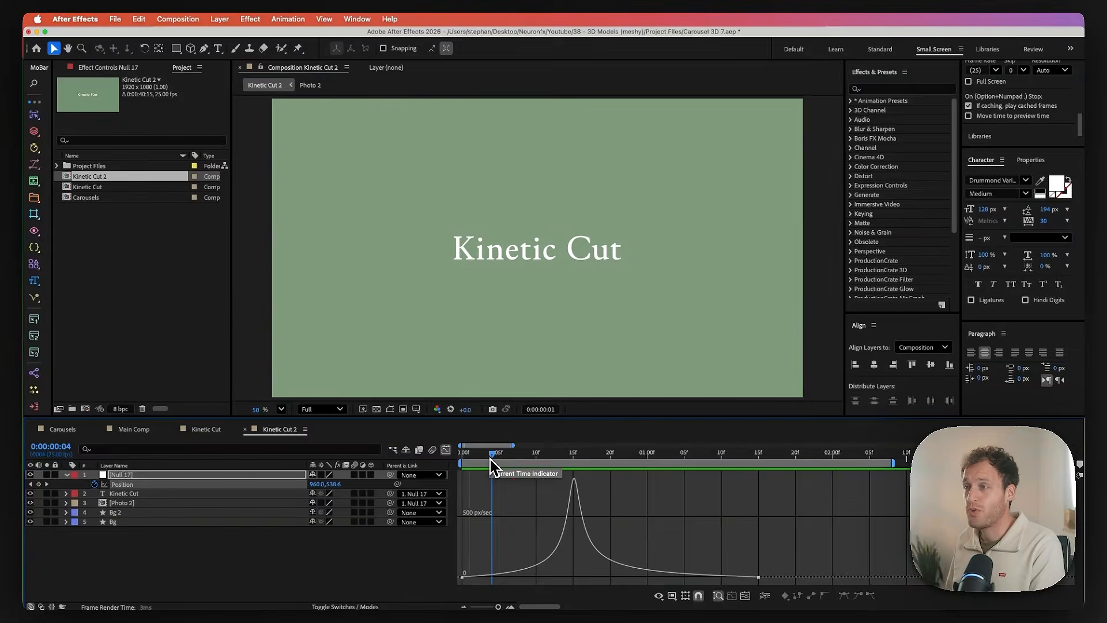
pyautogui.press('space')
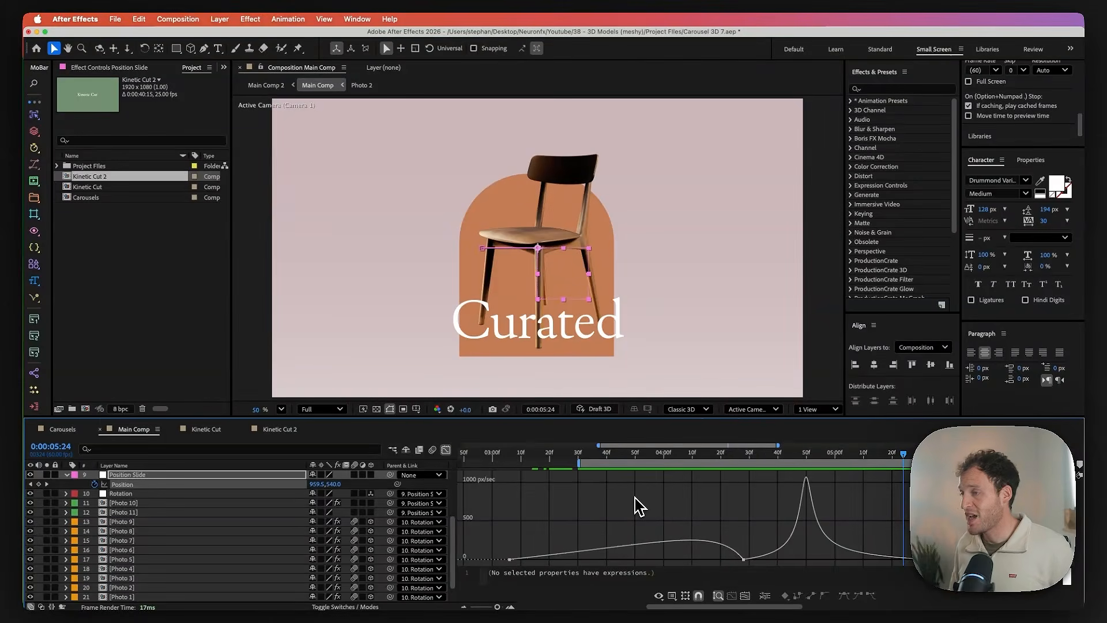
# Examine the Position Slide null's motion in Main Comp around its speed peak and through the slow ending near 0:00:05:22
pyautogui.moveTo(825, 461); pyautogui.dragTo(812, 483)
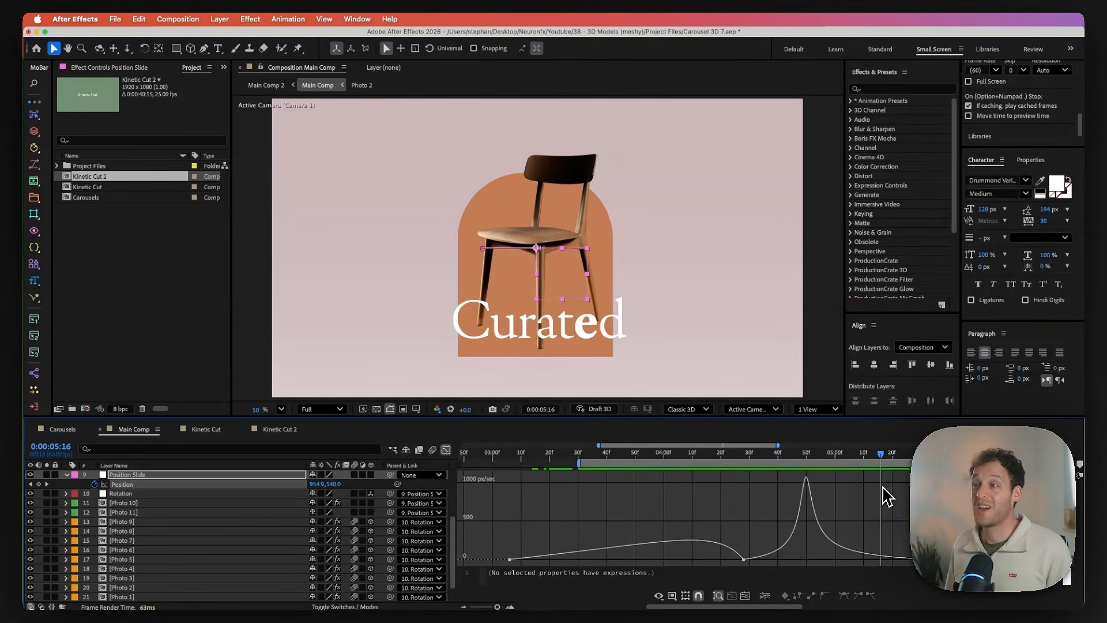
pyautogui.moveTo(861, 497); pyautogui.dragTo(811, 516)
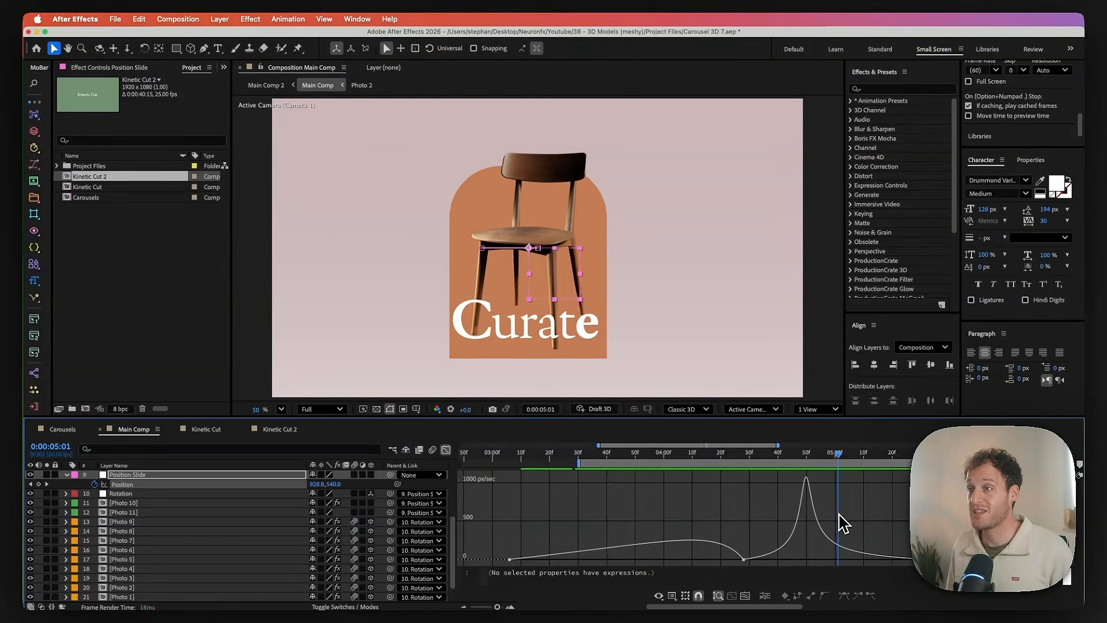
pyautogui.moveTo(865, 525); pyautogui.dragTo(901, 529)
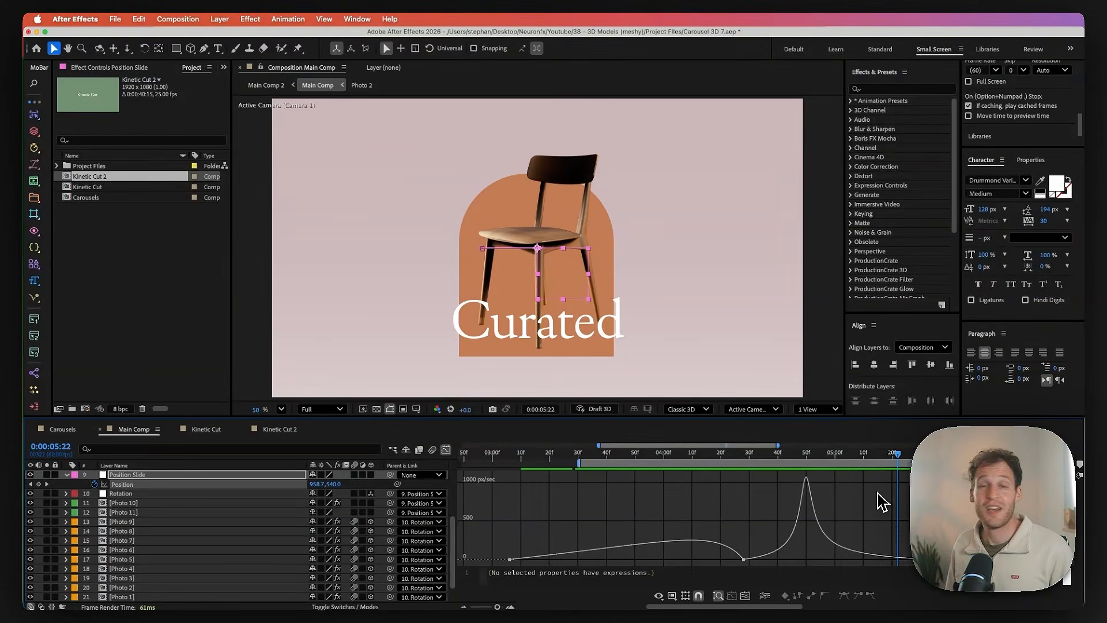
# Preview the Position Slide null's motion in Main Comp
pyautogui.press('space')
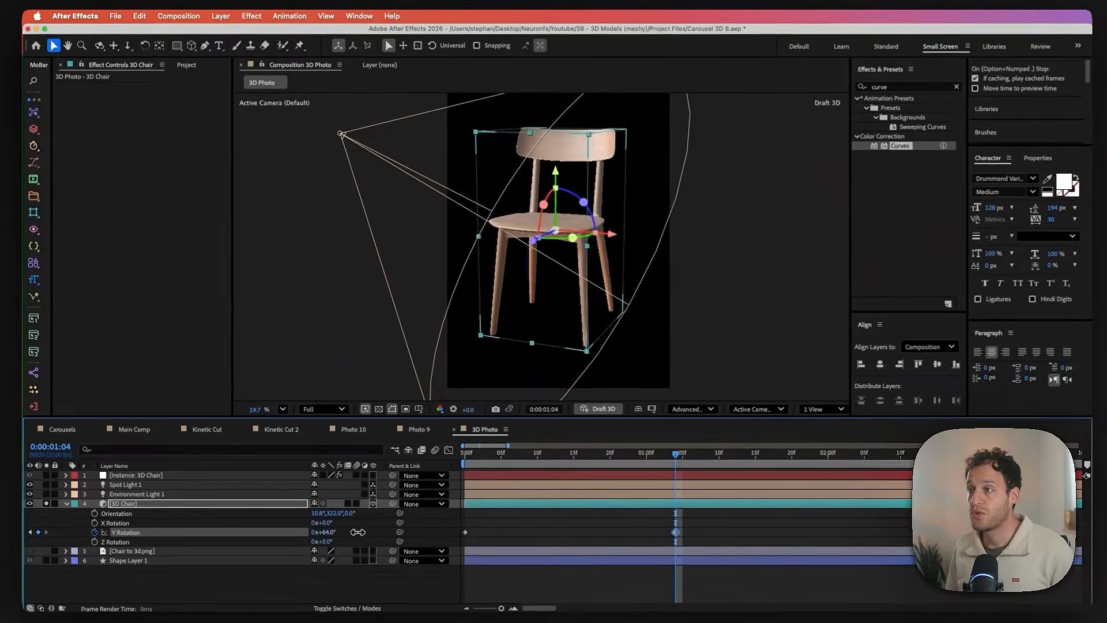
# Set the 3D Chair's Y Rotation to 86° at 0:00:01:04 in 3D Photo, apply Easy Ease and reshape its curve in the Graph Editor
pyautogui.moveTo(346, 532); pyautogui.dragTo(370, 532)
pyautogui.press('F9')
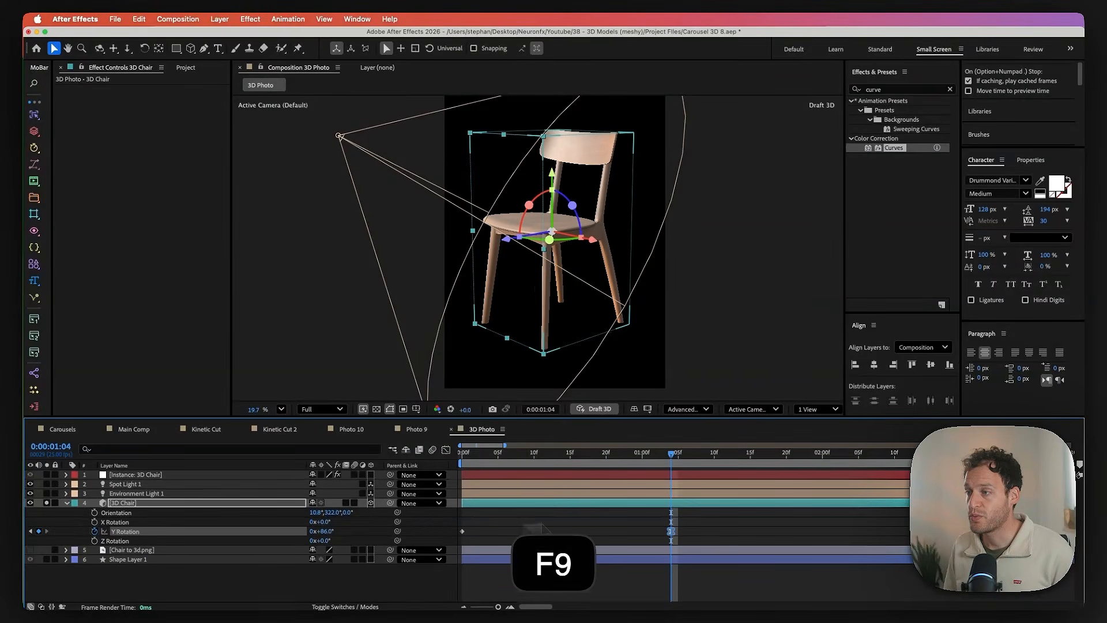
pyautogui.click(444, 451)
pyautogui.moveTo(633, 585); pyautogui.dragTo(564, 586)
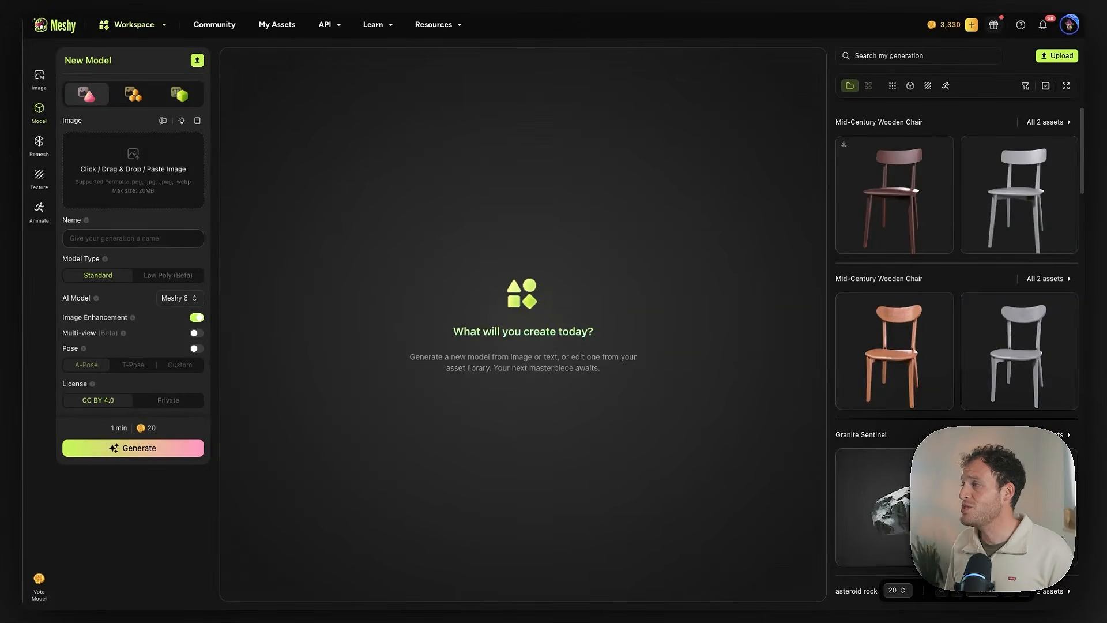
# In Meshy, generate a Standard 3D model from the wooden chair image with Meshy 6 and inspect the untextured result
pyautogui.moveTo(888, 327); pyautogui.dragTo(143, 181)
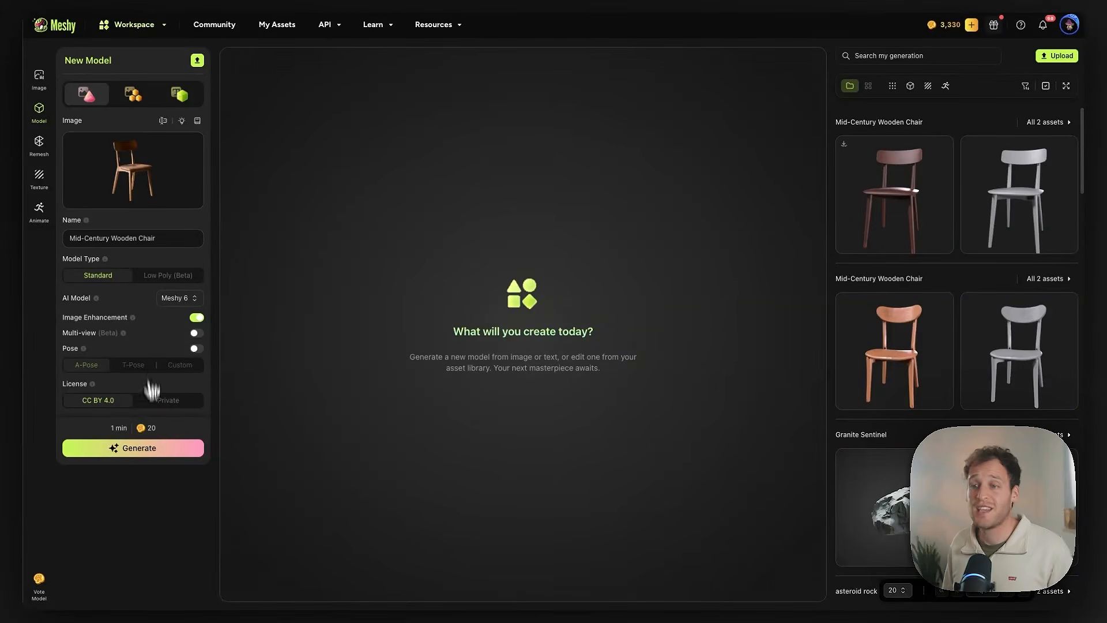
pyautogui.click(156, 453)
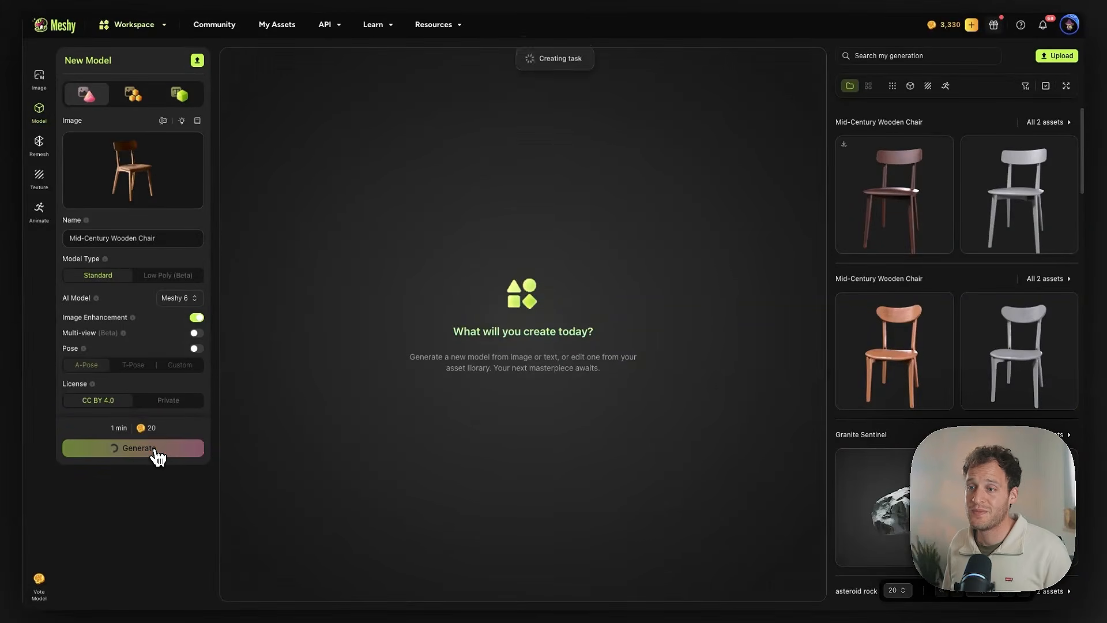
pyautogui.click(876, 210)
pyautogui.moveTo(584, 286); pyautogui.dragTo(466, 323)
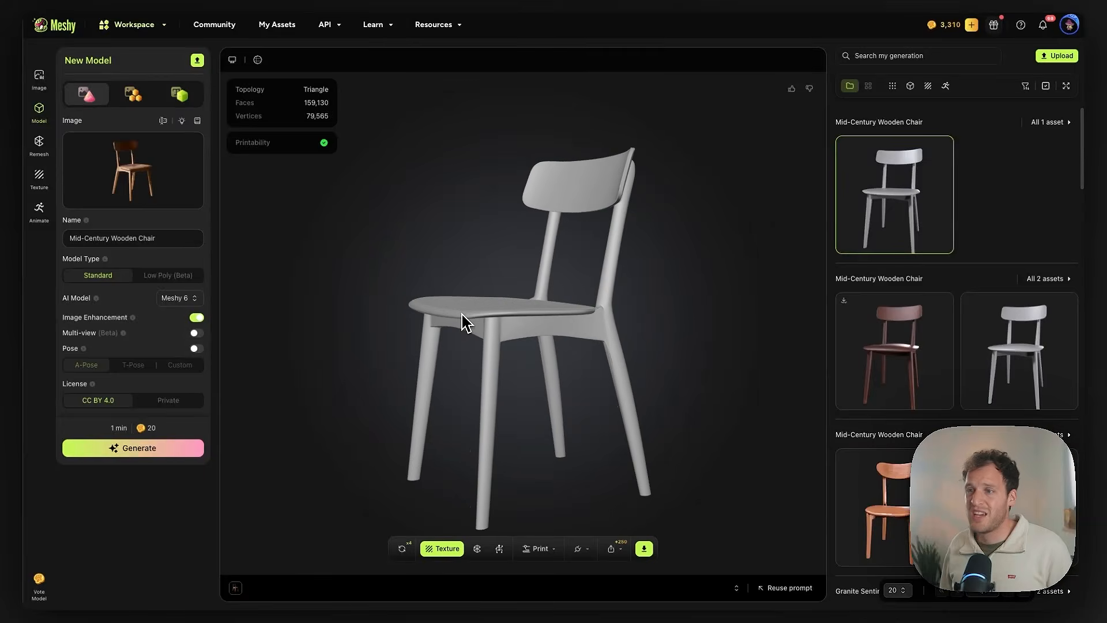
# Texture the chair model from the wooden chair image with PBR maps enabled, and inspect the textured version from different angles
pyautogui.click(449, 552)
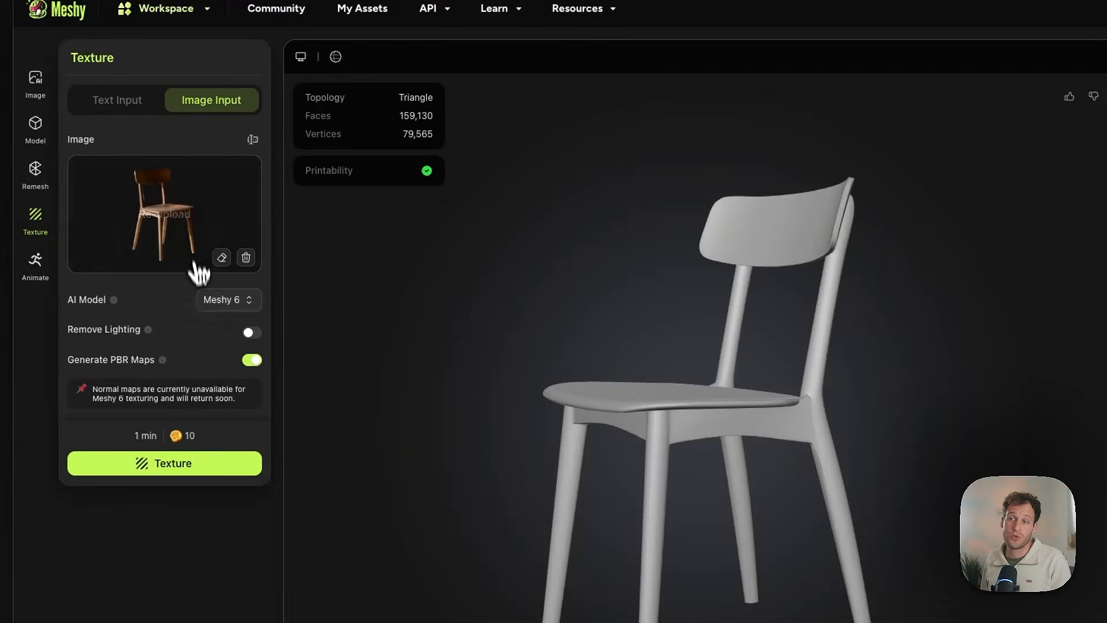
pyautogui.click(190, 468)
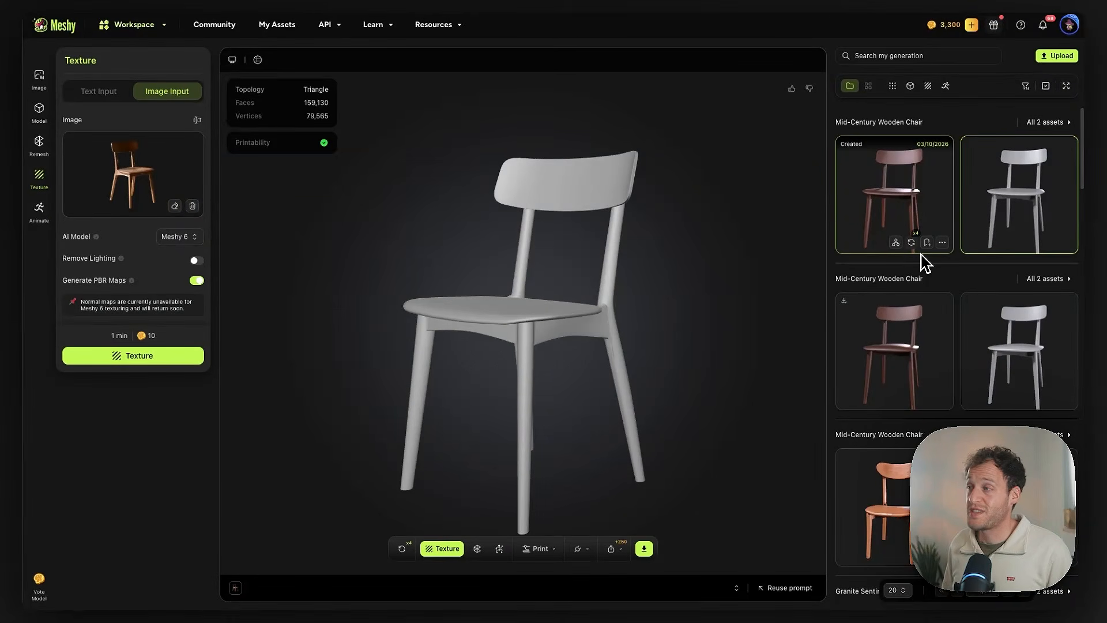
pyautogui.click(910, 202)
pyautogui.moveTo(659, 293); pyautogui.dragTo(695, 303)
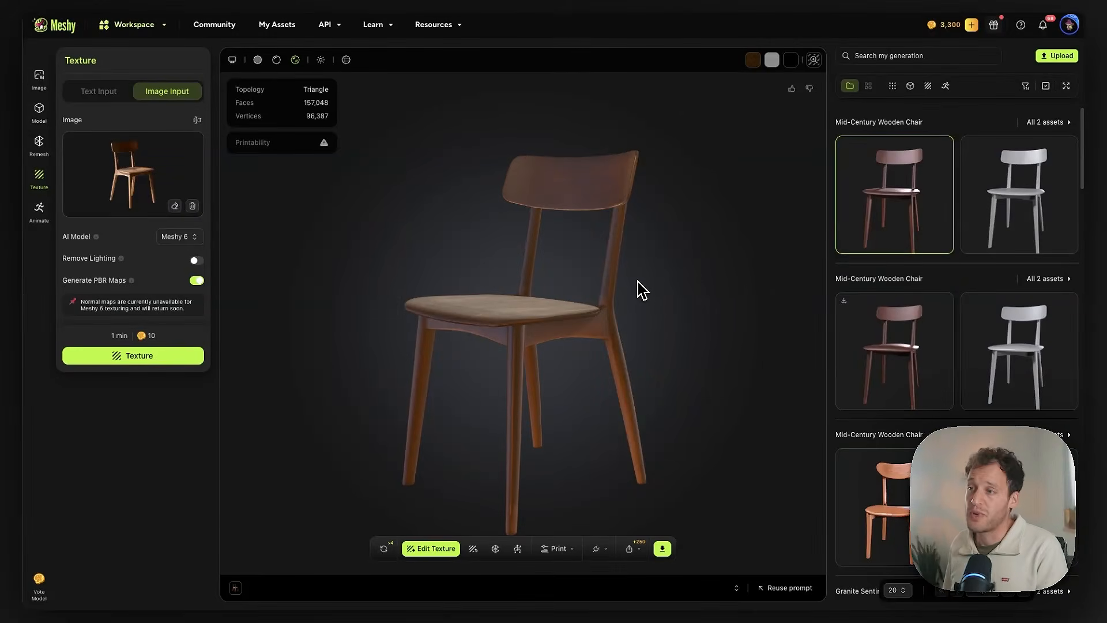
pyautogui.moveTo(594, 271)
pyautogui.mouseDown()
pyautogui.moveTo(624, 297)
pyautogui.moveTo(602, 268)
pyautogui.mouseUp()
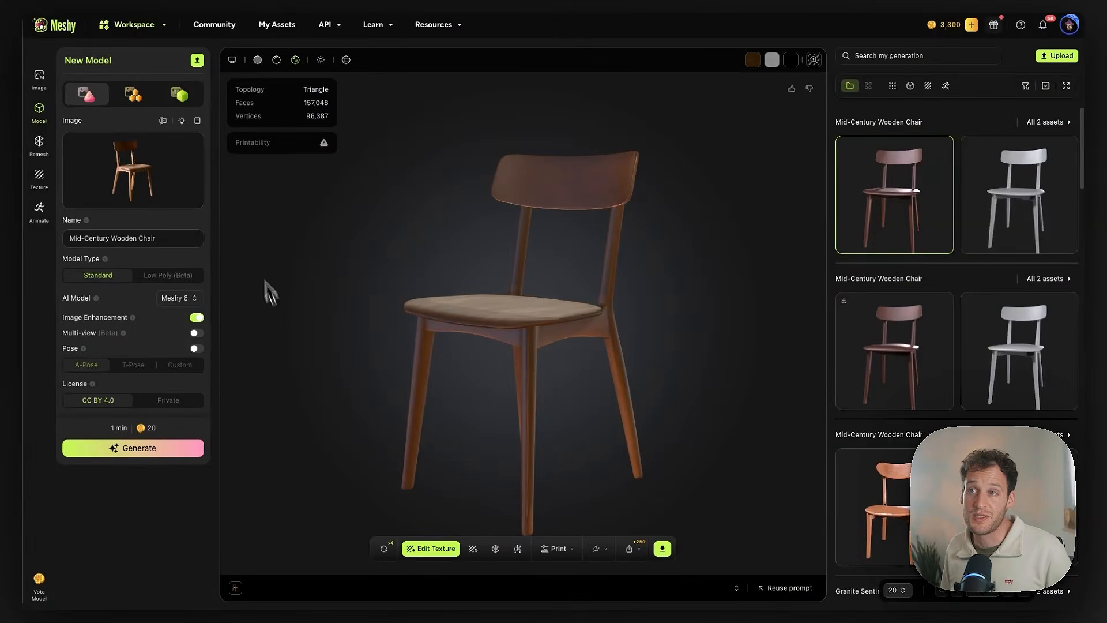
# Batch-generate Private 3D models from the rust lounge chair and black chair images, and inspect the generated models
pyautogui.click(138, 101)
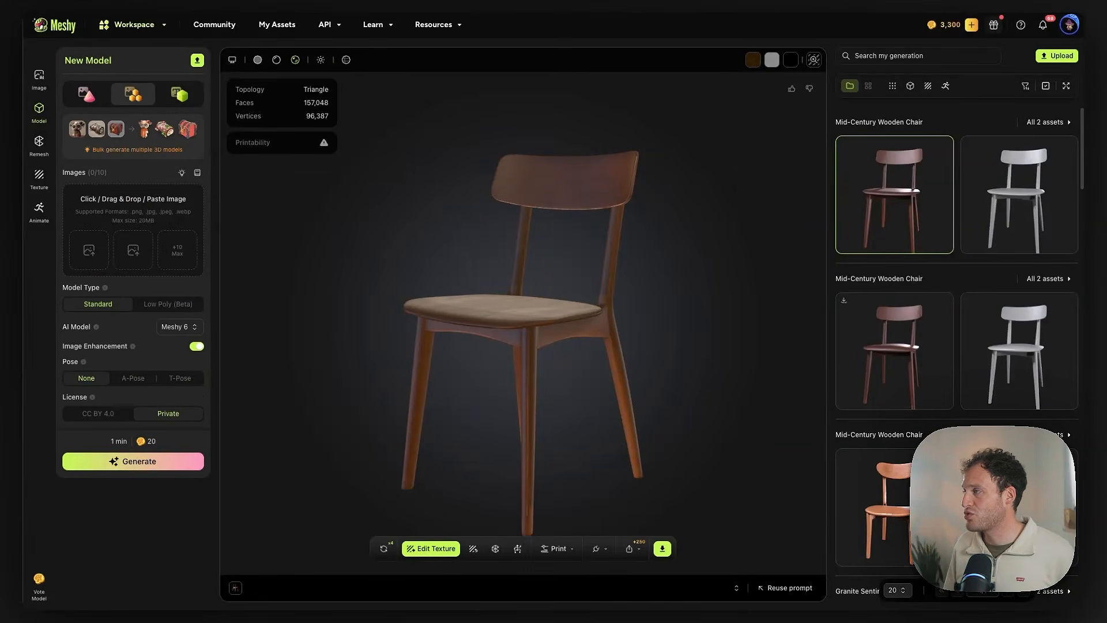
pyautogui.moveTo(161, 242); pyautogui.dragTo(163, 242)
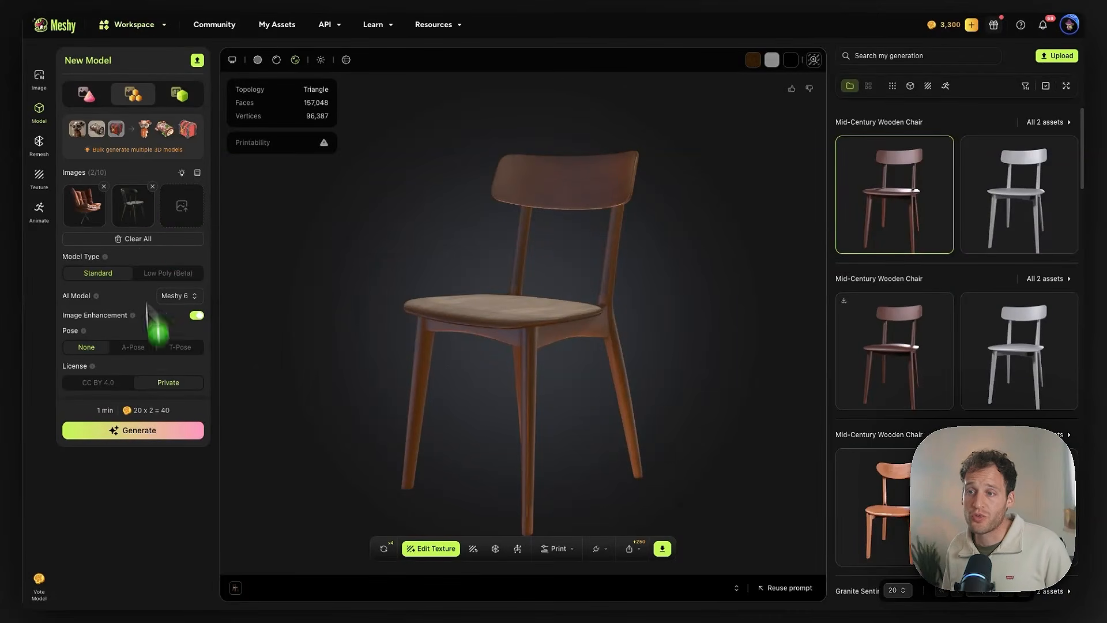
pyautogui.click(148, 438)
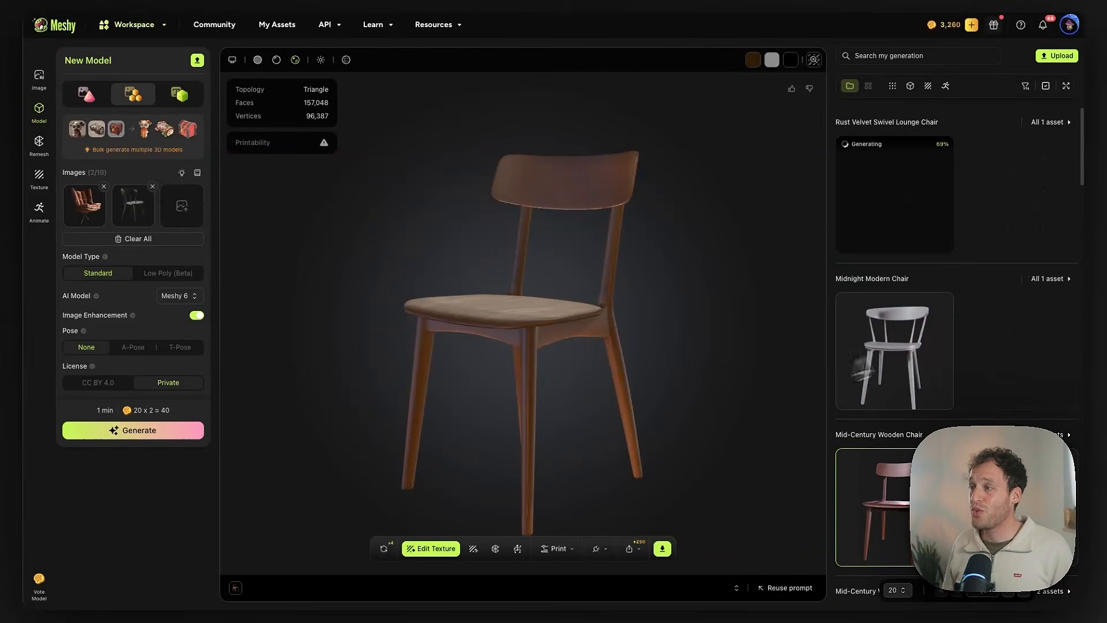
pyautogui.click(925, 355)
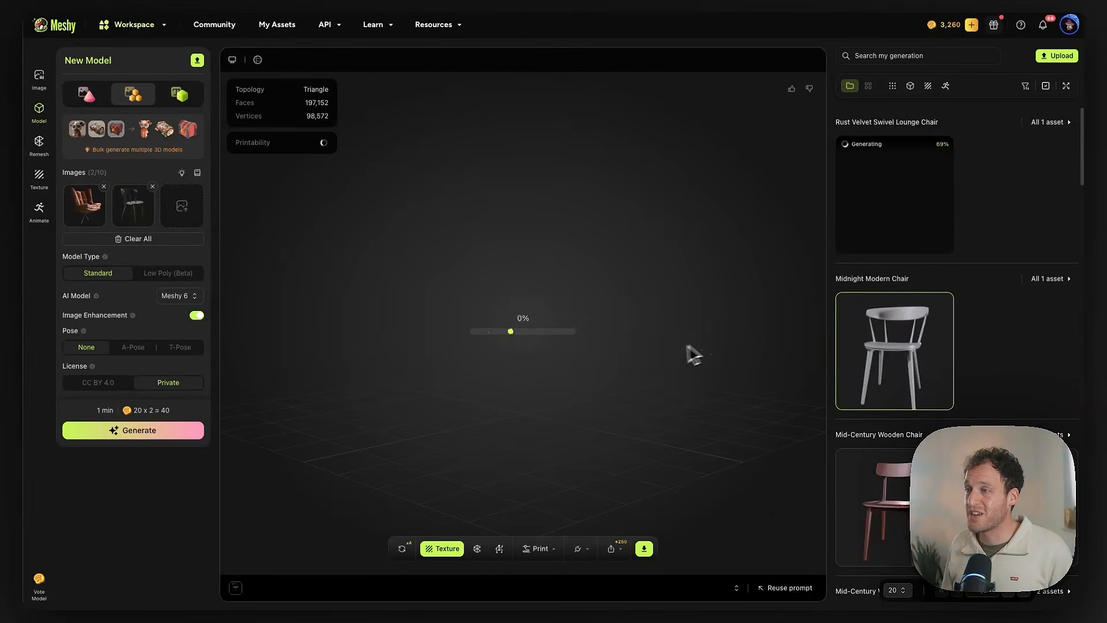
pyautogui.moveTo(614, 319)
pyautogui.mouseDown()
pyautogui.moveTo(527, 298)
pyautogui.moveTo(612, 313)
pyautogui.mouseUp()
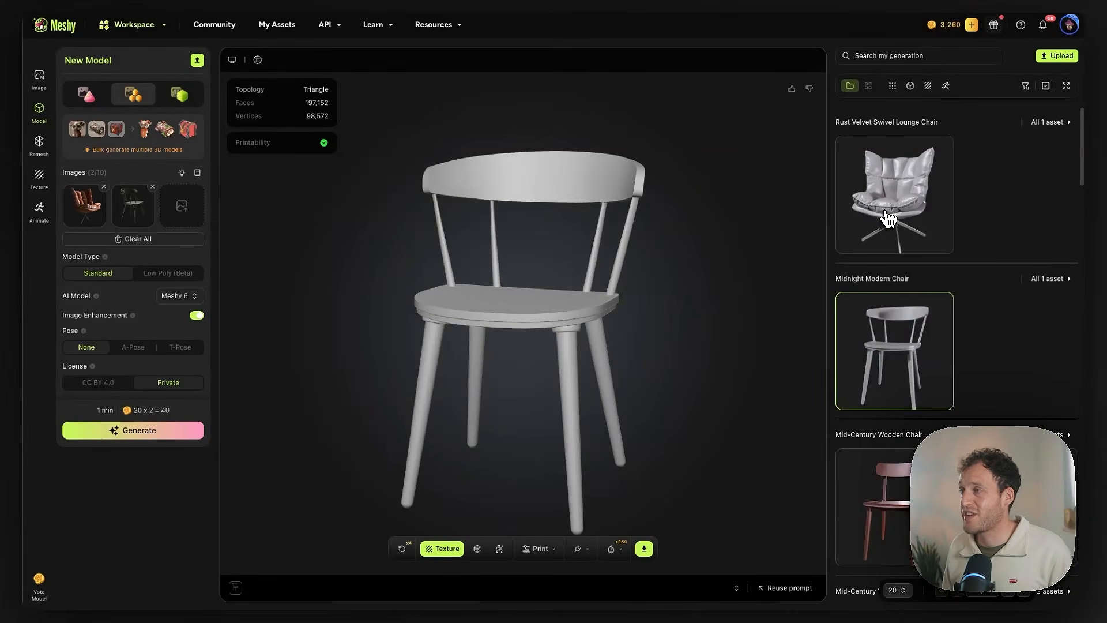
pyautogui.click(888, 218)
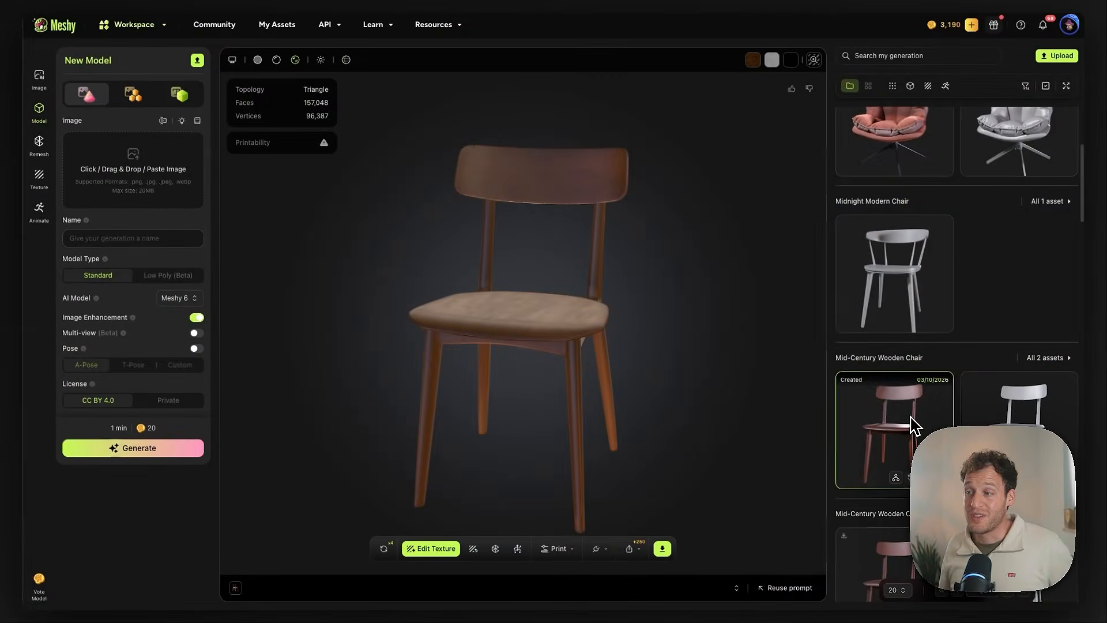
# Download the textured Mid-Century Wooden Chair model in glb format
pyautogui.click(662, 548)
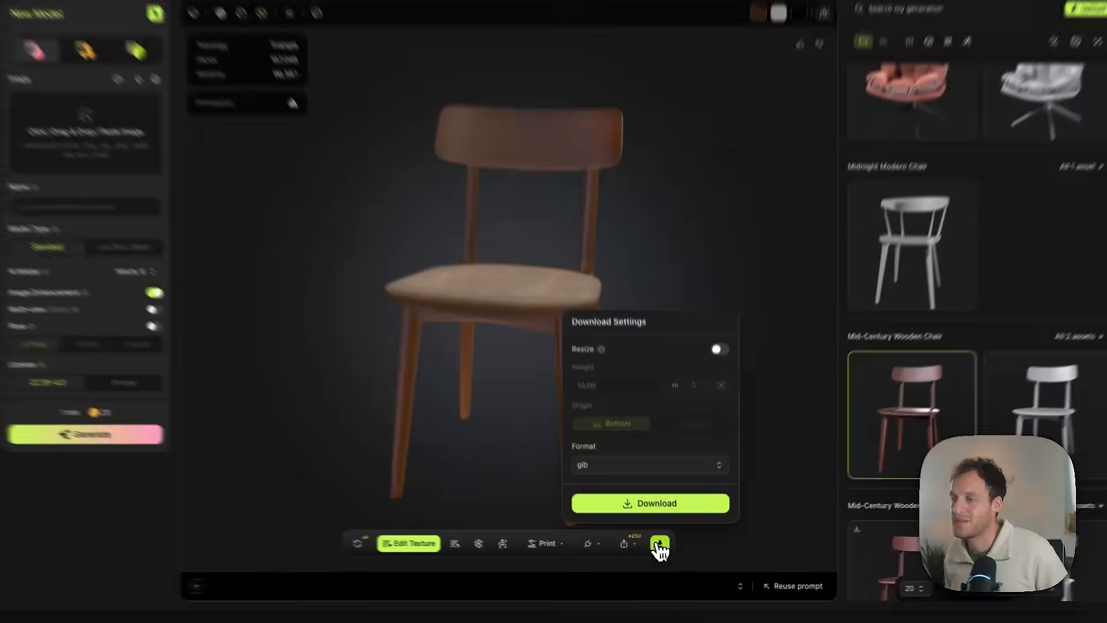
pyautogui.click(573, 472)
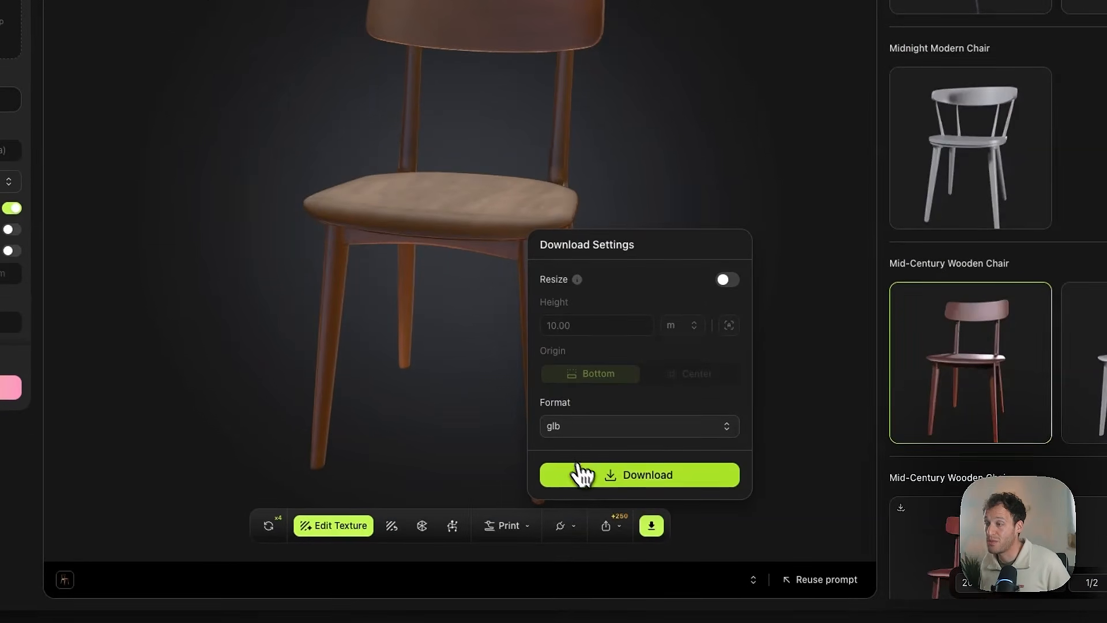
pyautogui.click(603, 484)
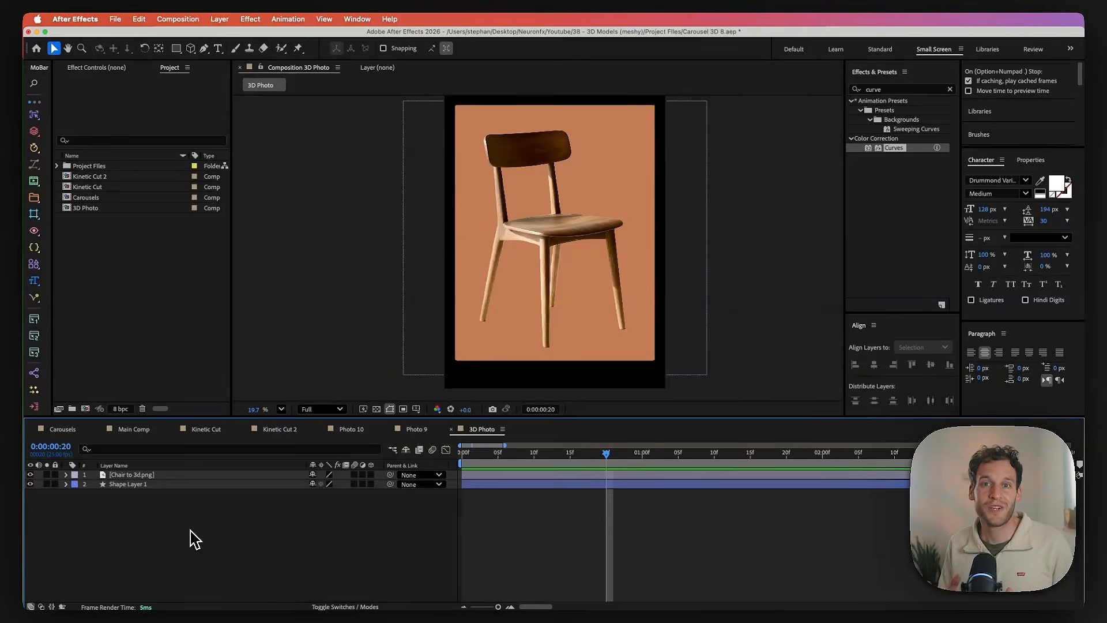
# In After Effects, import the chair's .glb and add it to 3D Photo above Chair to 3d.png as 3D Chair, with 184% object scale
pyautogui.moveTo(191, 531); pyautogui.dragTo(413, 290)
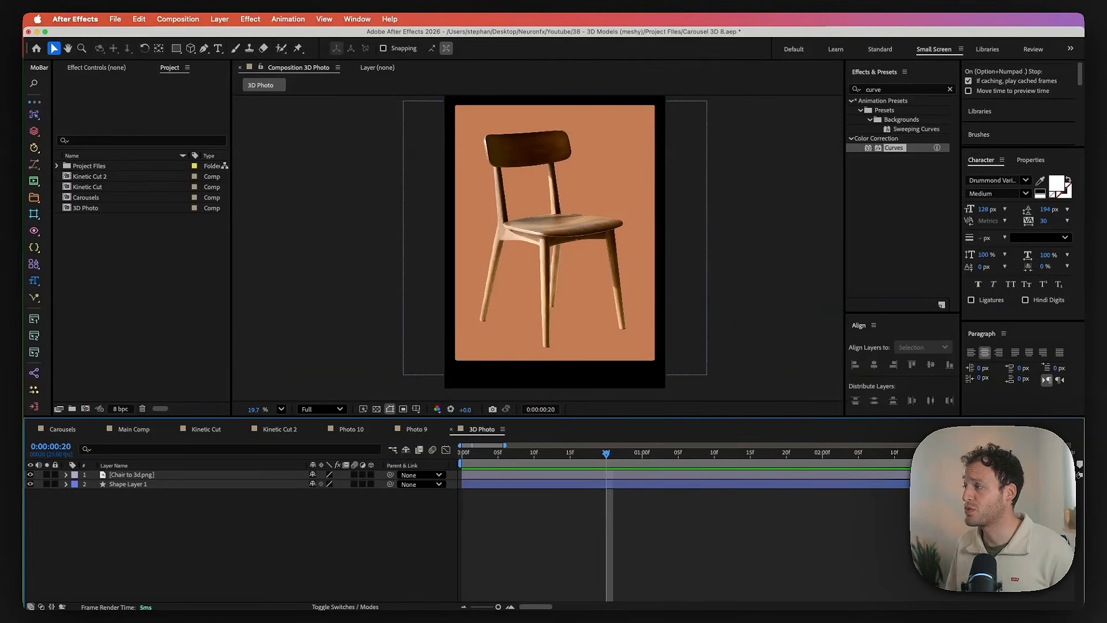
pyautogui.moveTo(312, 444); pyautogui.dragTo(151, 264)
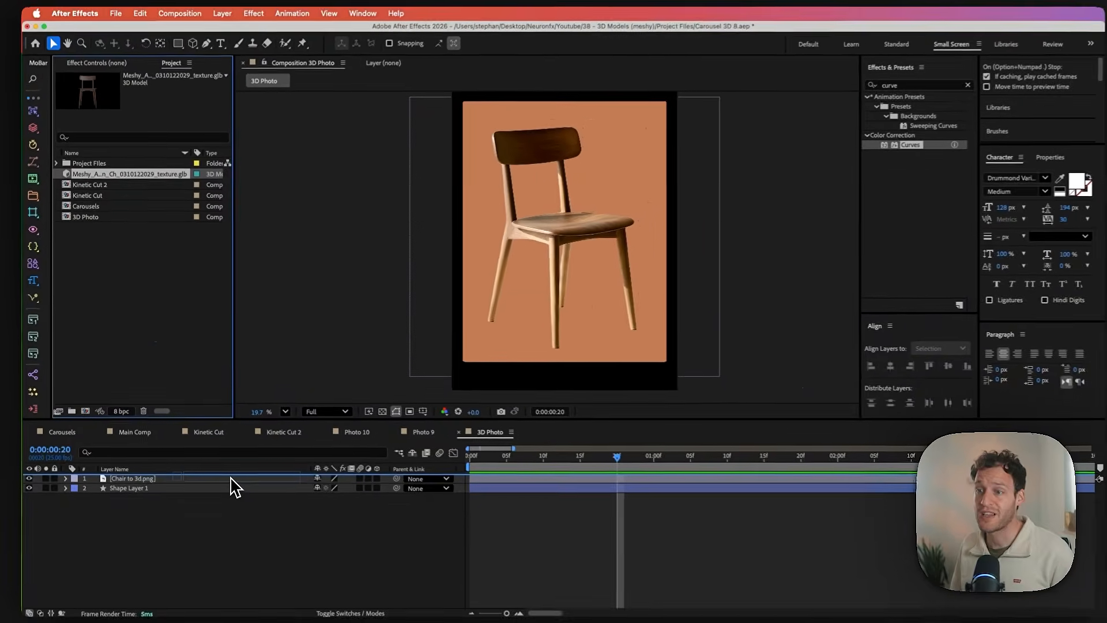
pyautogui.moveTo(234, 487); pyautogui.dragTo(234, 487)
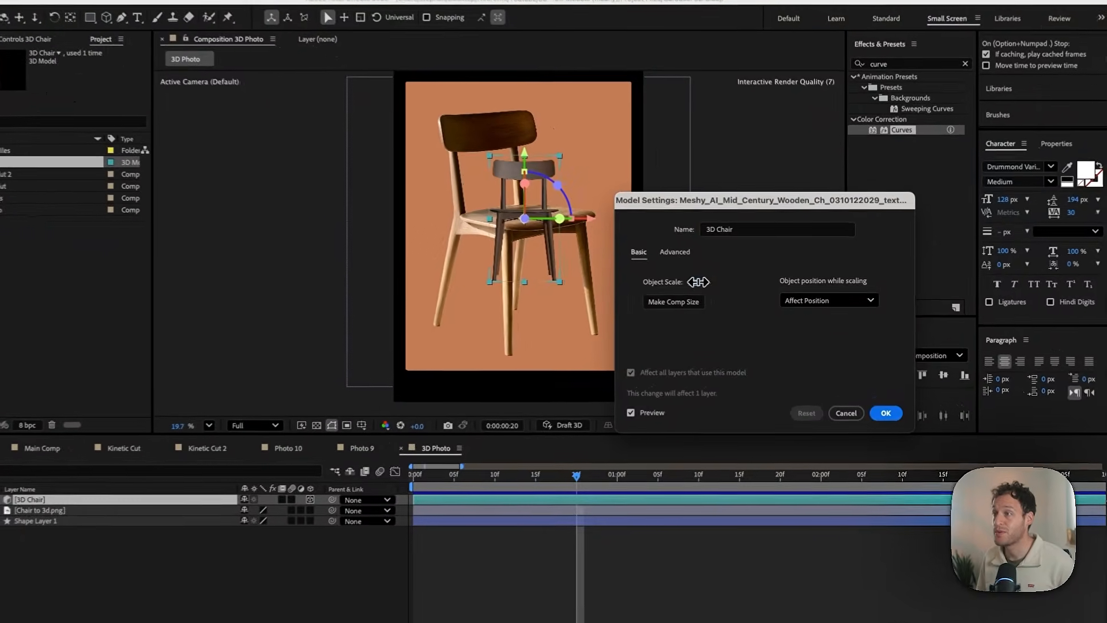
pyautogui.moveTo(710, 282); pyautogui.dragTo(743, 278)
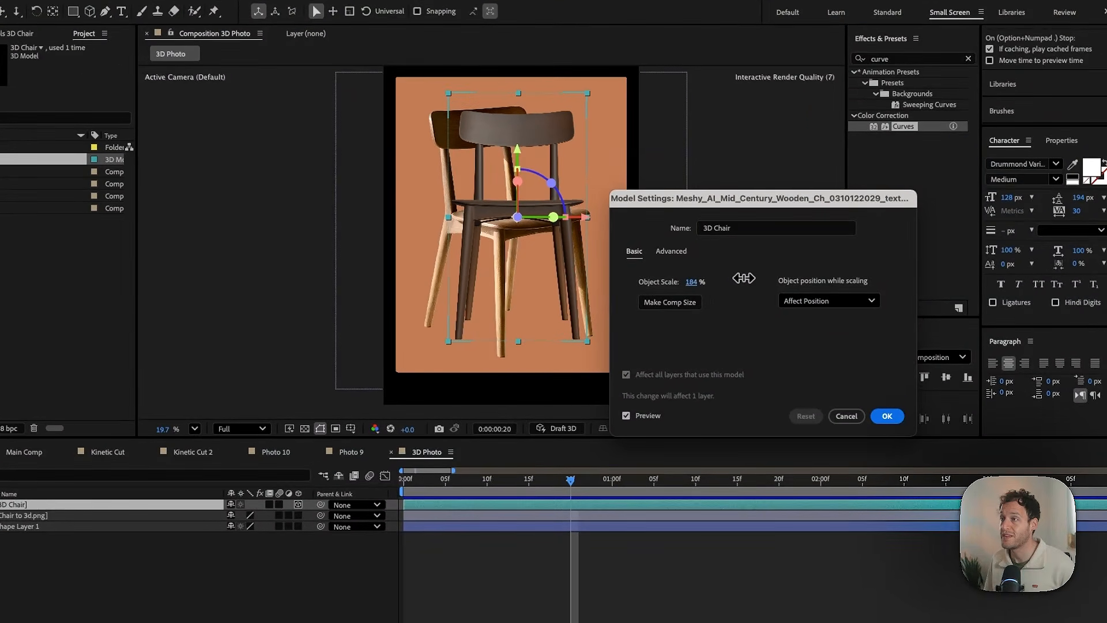
pyautogui.click(887, 416)
# Move and rotate the 3D Chair to match the chair photo, and hide the Chair to 3d.png layer
pyautogui.moveTo(519, 193); pyautogui.dragTo(512, 217)
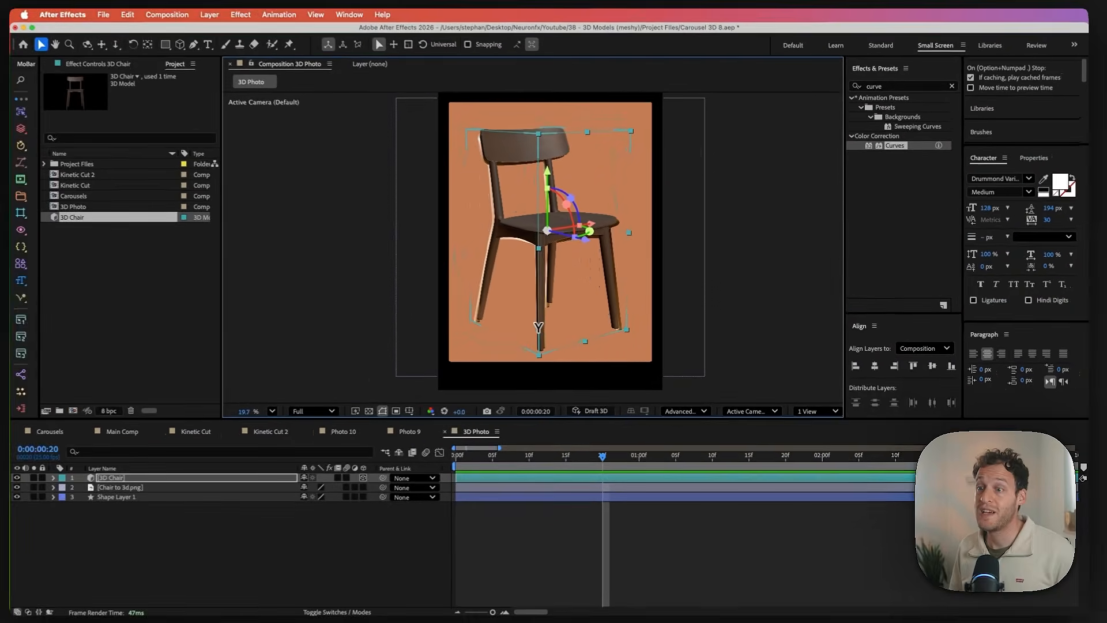
pyautogui.click(315, 553)
pyautogui.click(32, 487)
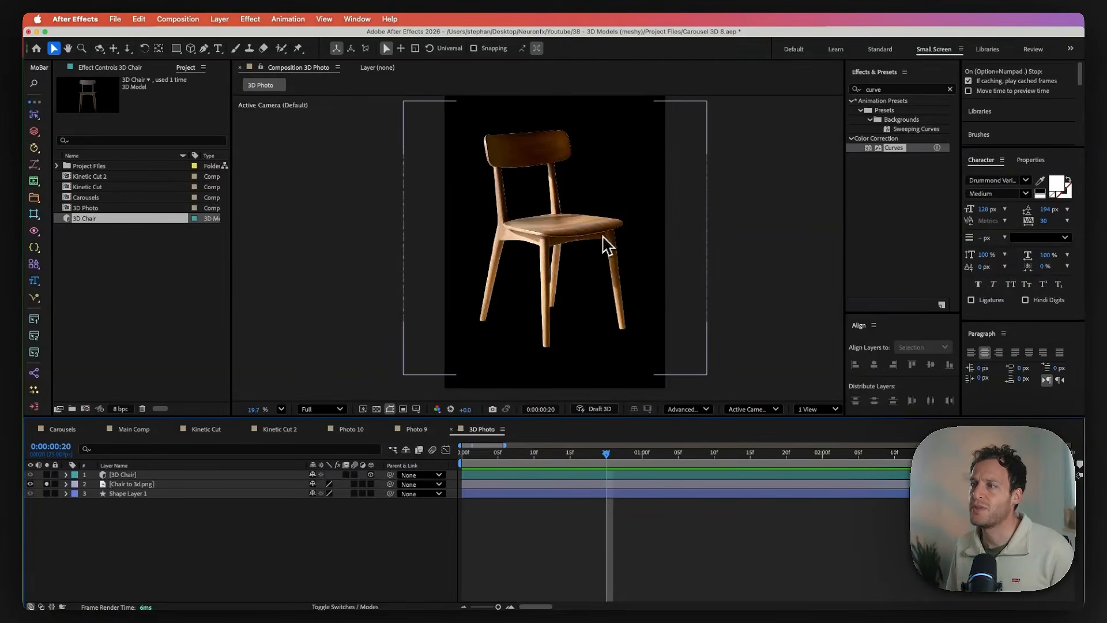
pyautogui.press('super+z')
# Add an Environment light to the 3D Photo composition
pyautogui.click(219, 19)
pyautogui.moveTo(225, 39)
pyautogui.click(346, 62)
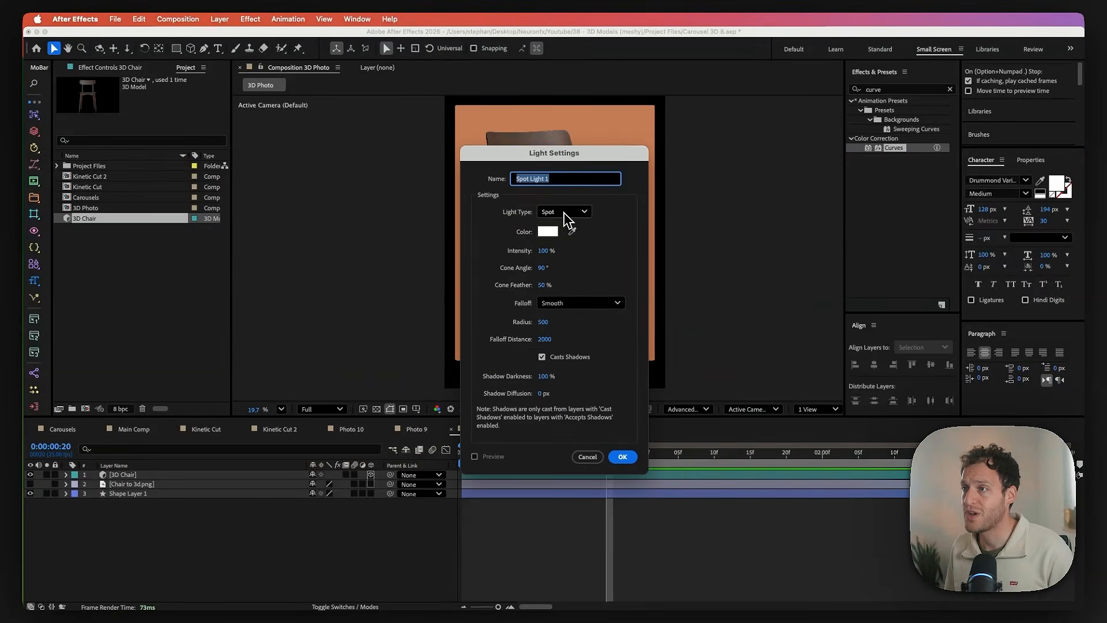
pyautogui.click(564, 212)
pyautogui.click(571, 284)
pyautogui.click(622, 457)
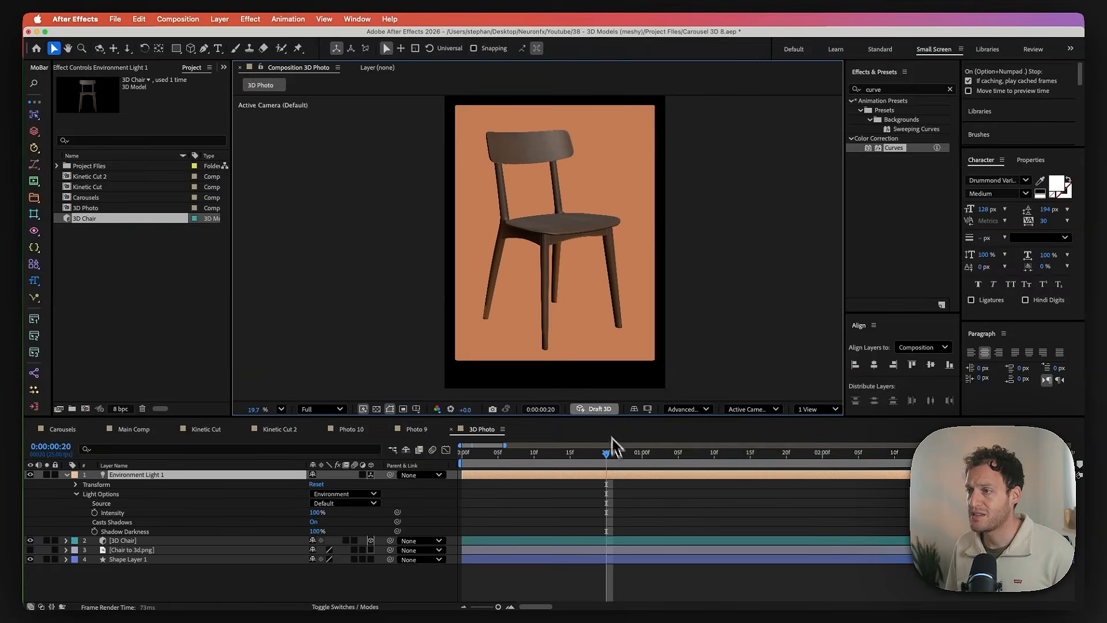
# Set the environment light's intensity to 200% and its Y Rotation to 97°
pyautogui.moveTo(314, 512)
pyautogui.mouseDown()
pyautogui.moveTo(331, 513)
pyautogui.moveTo(312, 511)
pyautogui.mouseUp()
pyautogui.click(314, 515)
pyautogui.write('200')
pyautogui.press('Return')
pyautogui.click(76, 484)
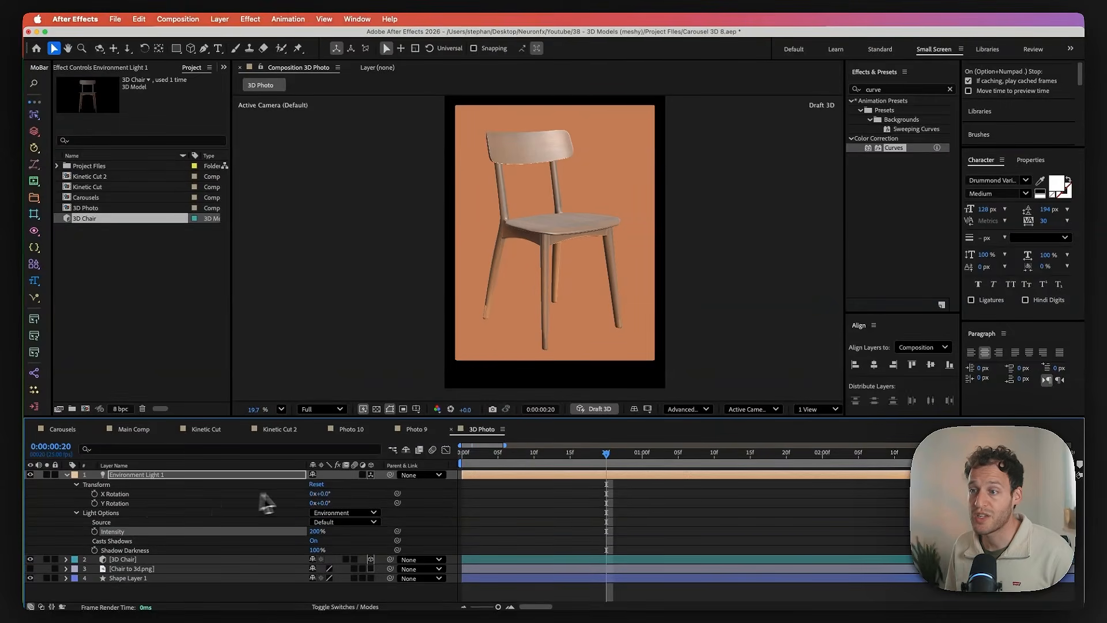
pyautogui.moveTo(323, 503); pyautogui.dragTo(374, 502)
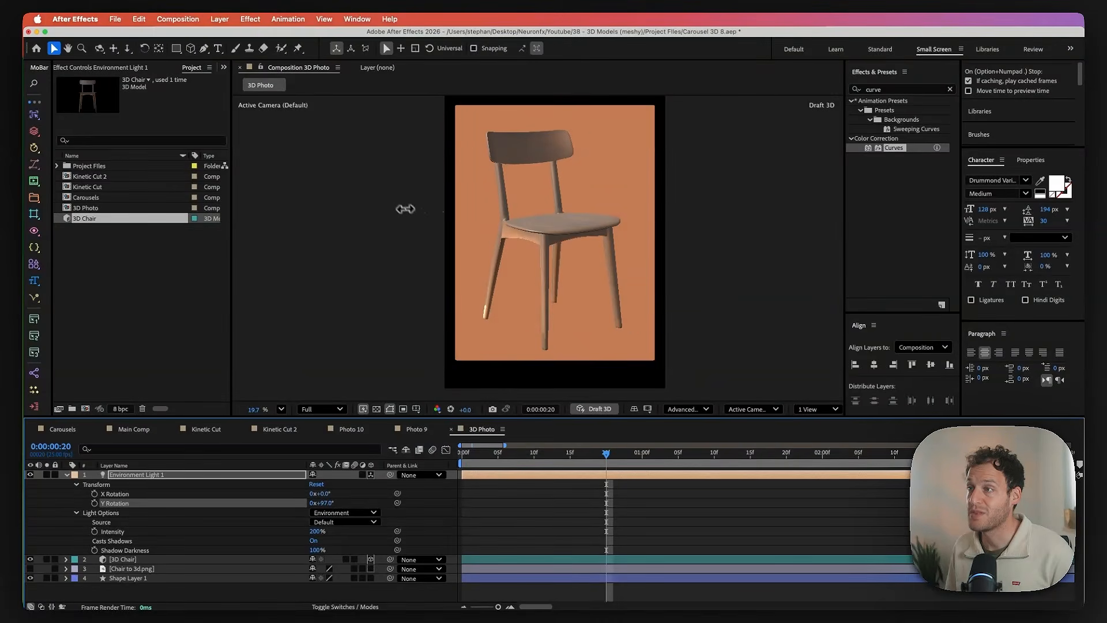
pyautogui.click(66, 475)
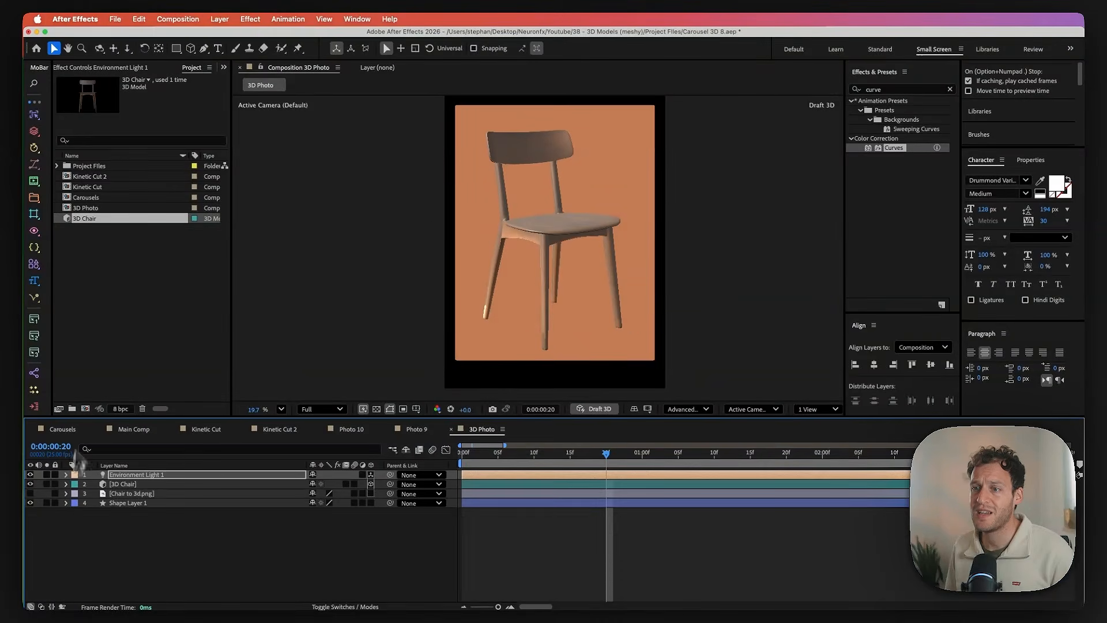
# Add a Spot light with the default settings to the 3D Photo composition
pyautogui.click(220, 19)
pyautogui.moveTo(218, 36)
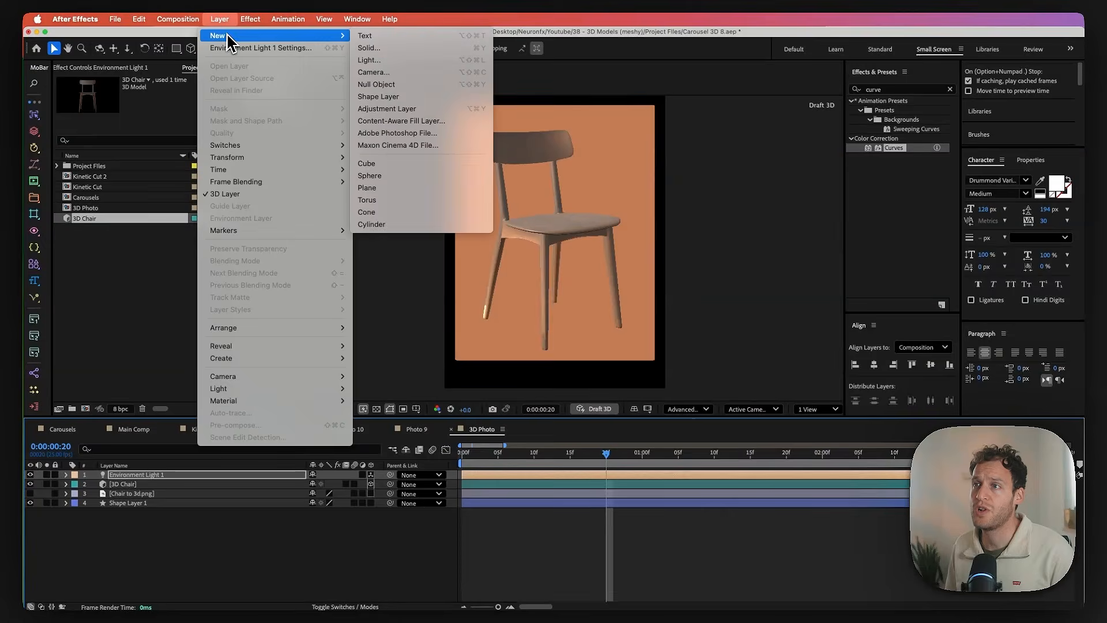
pyautogui.click(369, 60)
pyautogui.click(564, 211)
pyautogui.click(559, 247)
pyautogui.press('Return')
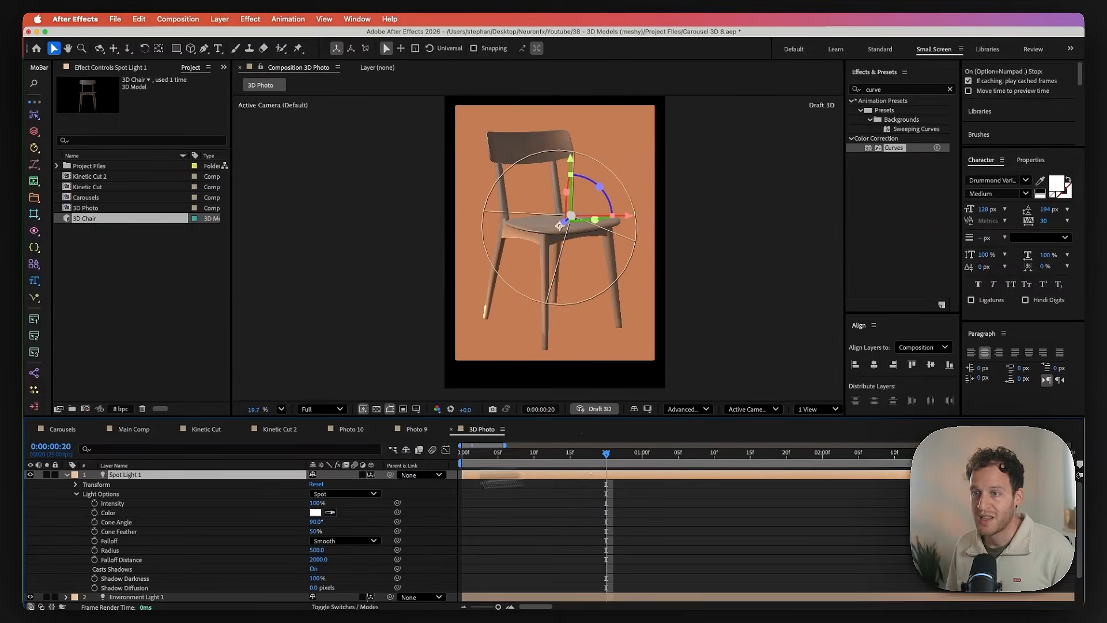
# Place Spot Light 1 at about -774.9, 456.4, -705.2, aim it at about 776.8, 1796.8, 0.0, and set its intensity to 277%
pyautogui.click(77, 485)
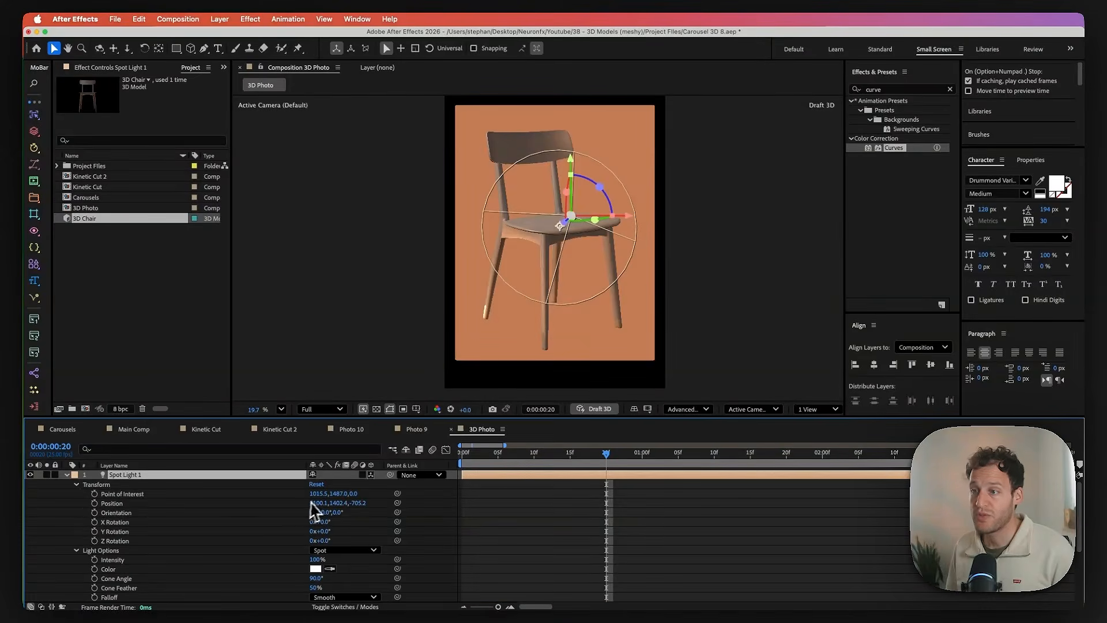
pyautogui.moveTo(321, 505); pyautogui.dragTo(26, 526)
pyautogui.moveTo(318, 512); pyautogui.dragTo(150, 516)
pyautogui.moveTo(337, 504); pyautogui.dragTo(20, 519)
pyautogui.moveTo(559, 225); pyautogui.dragTo(534, 259)
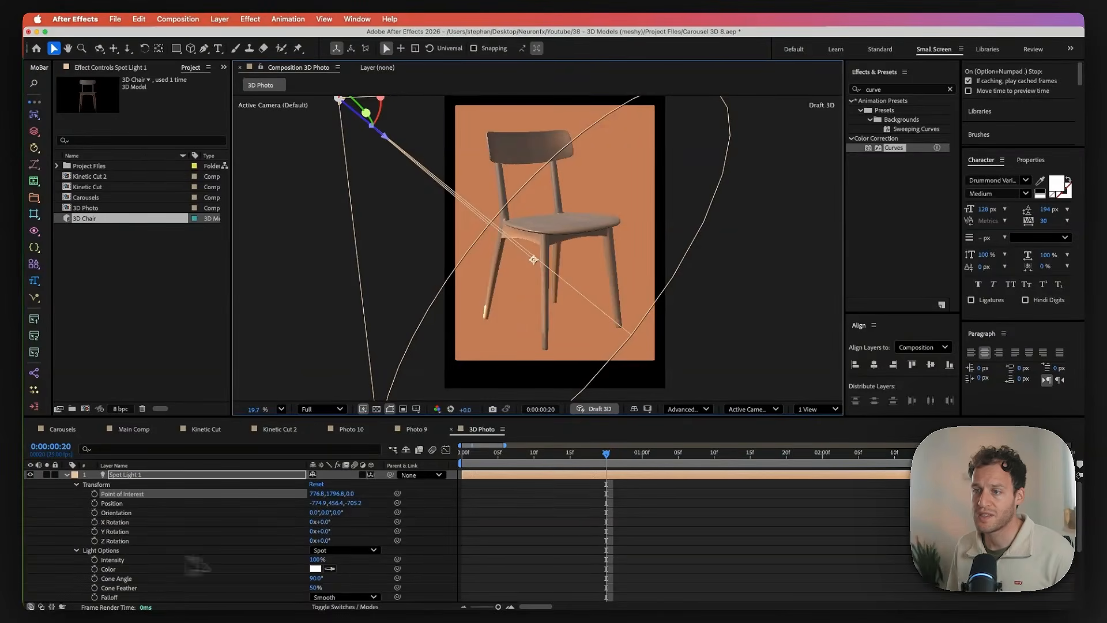
pyautogui.moveTo(317, 560); pyautogui.dragTo(369, 560)
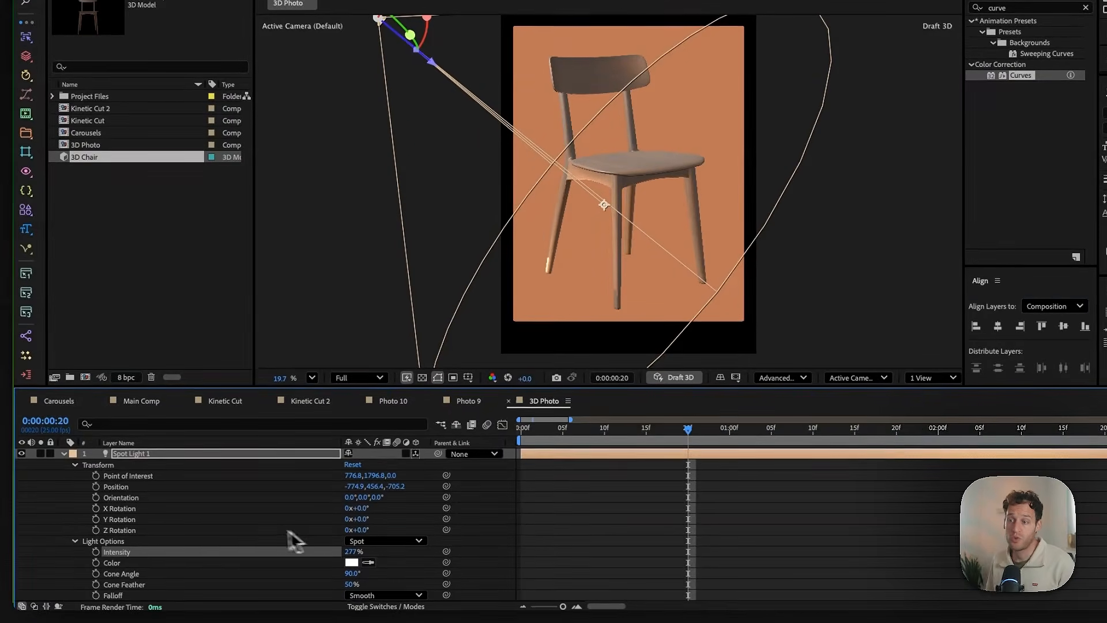
# Adjust the lower light options of Spot Light 1 in the 3D Photo composition, then deselect the light
pyautogui.scroll(-2, 265, 530)
pyautogui.moveTo(354, 595); pyautogui.dragTo(399, 595)
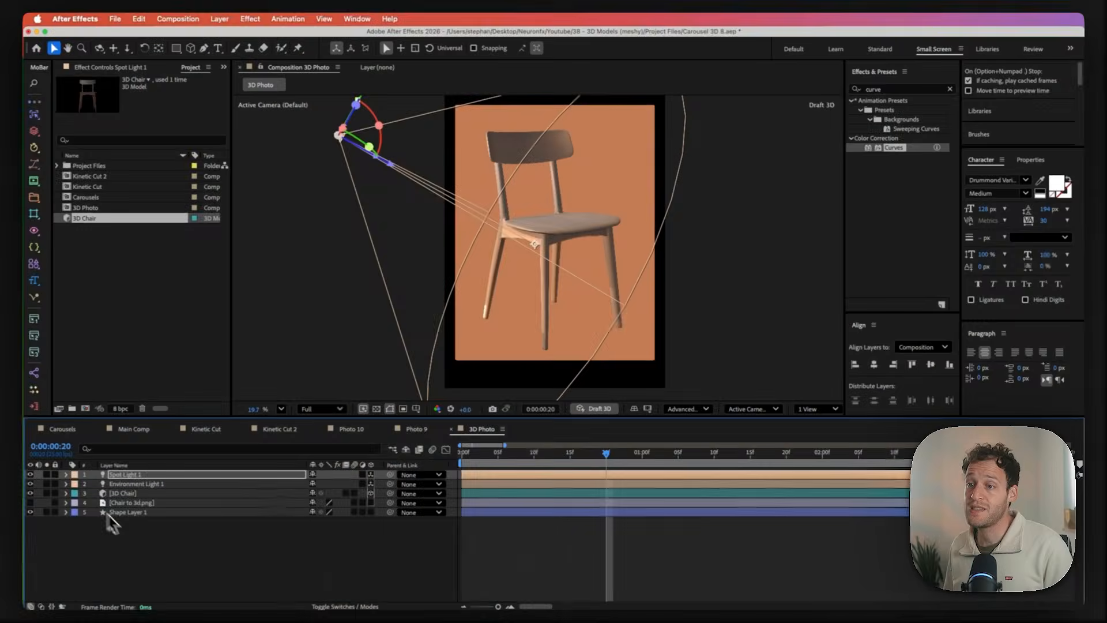
pyautogui.click(114, 525)
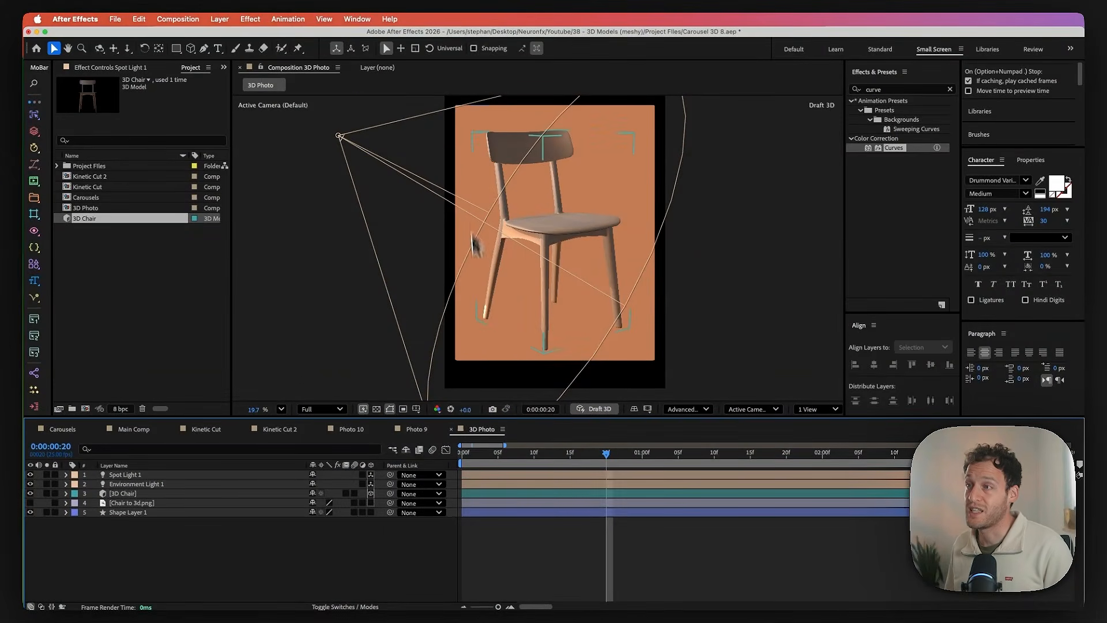
# Create a 3D layer instance of the 3D Chair layer in the 3D Photo composition
pyautogui.click(132, 504)
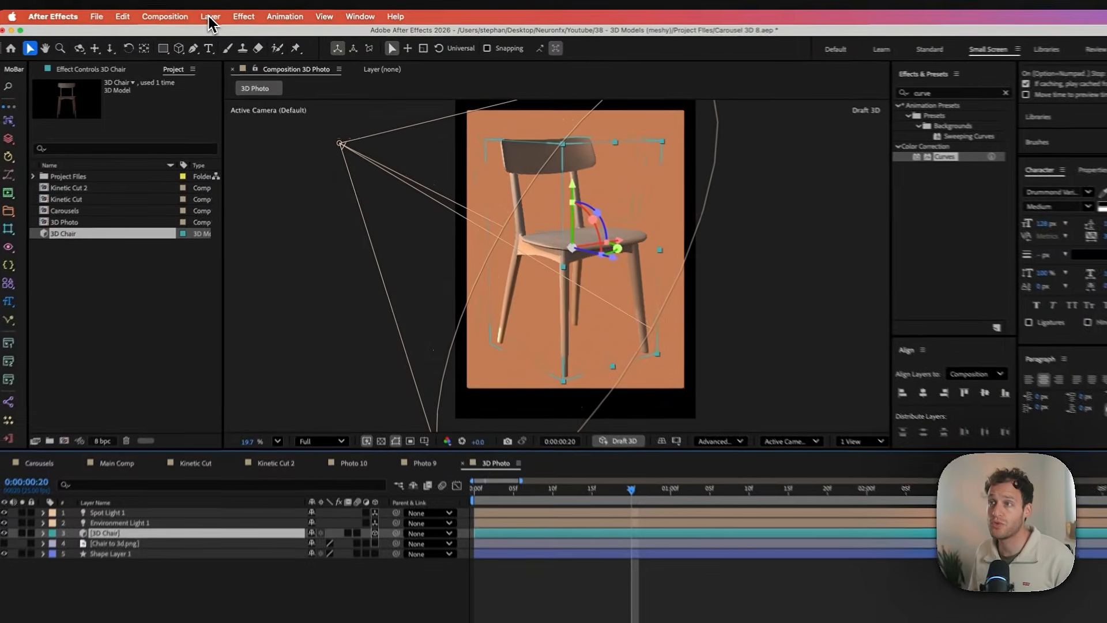
pyautogui.click(219, 19)
pyautogui.moveTo(268, 358)
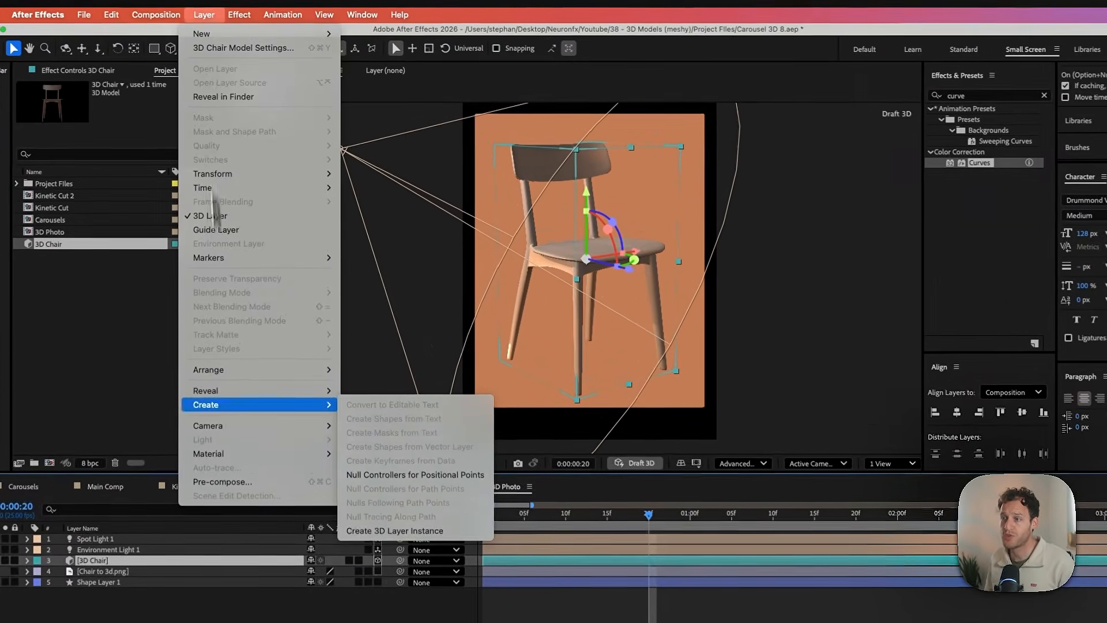
pyautogui.click(382, 533)
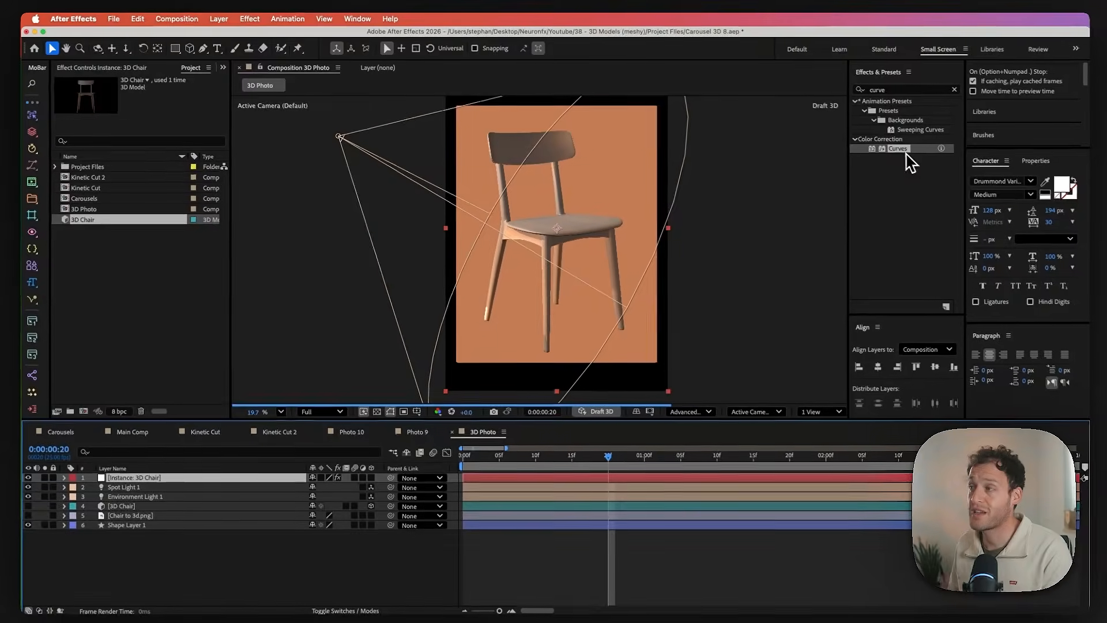
# Apply the Curves effect to the 3D Chair instance and shape an S-curve with raised highlights and lowered shadows
pyautogui.moveTo(894, 147); pyautogui.dragTo(161, 484)
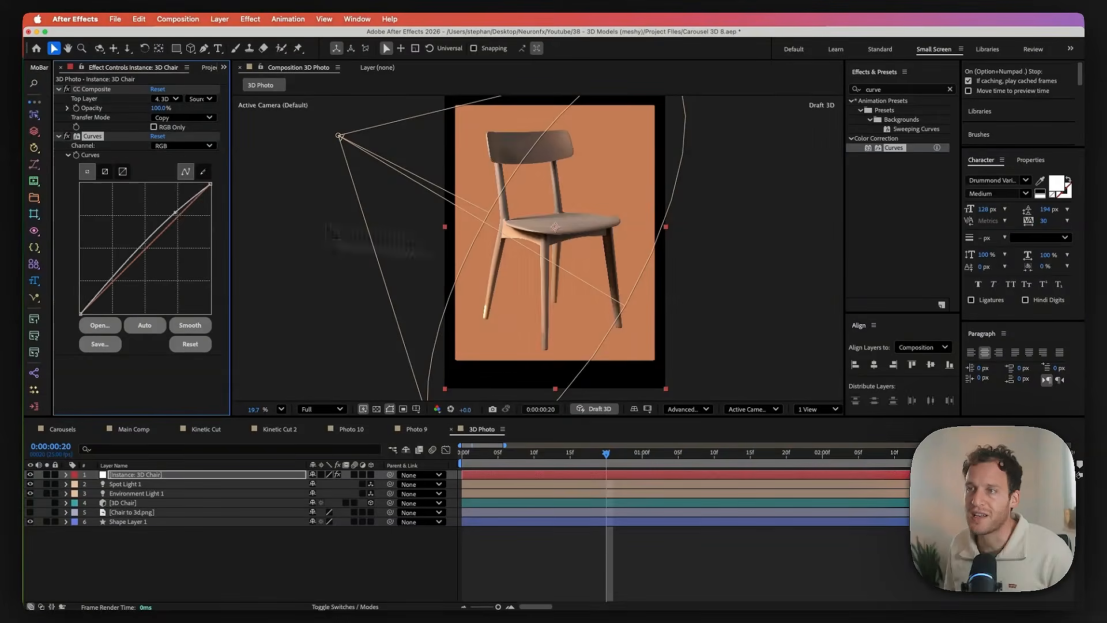
pyautogui.moveTo(176, 213); pyautogui.dragTo(173, 206)
pyautogui.moveTo(107, 279)
pyautogui.mouseDown()
pyautogui.moveTo(117, 302)
pyautogui.moveTo(119, 293)
pyautogui.mouseUp()
# Compare the graded 3D chair with the original Chair to 3d.png photo by temporarily showing and soloing the photo layer
pyautogui.click(30, 512)
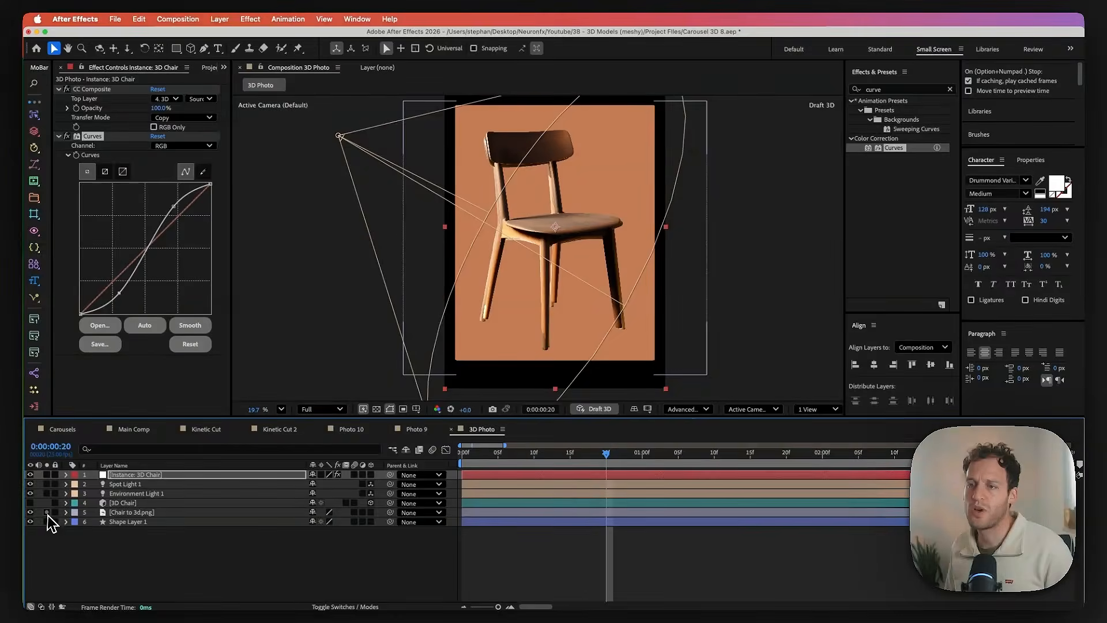
pyautogui.click(46, 512)
pyautogui.click(46, 512)
pyautogui.click(30, 512)
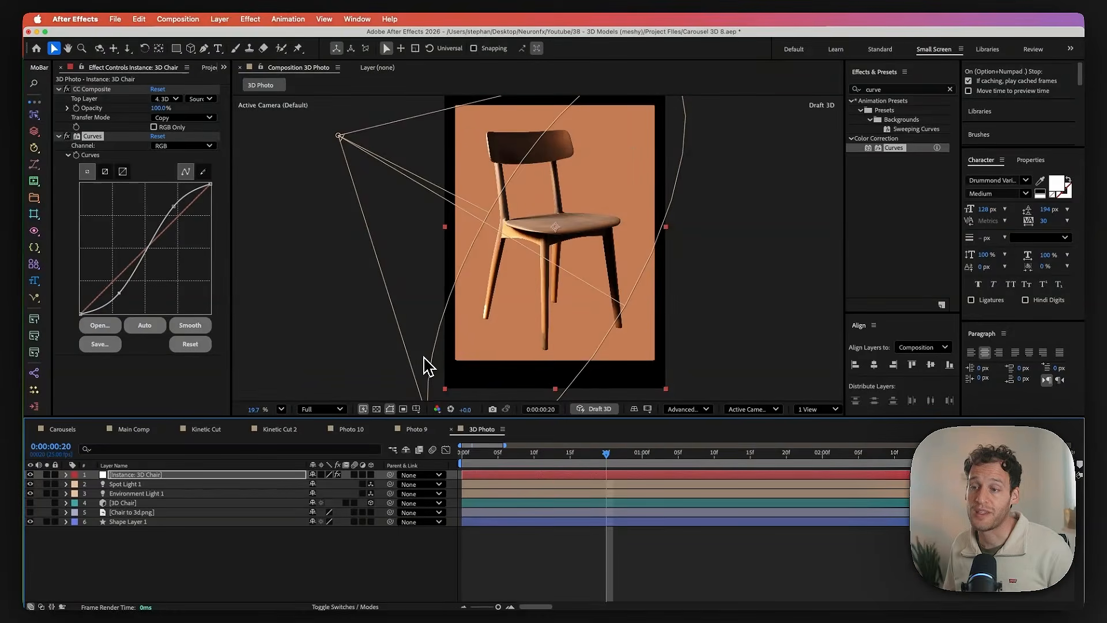
# Solo the 3D Chair layer and keyframe its Y Rotation from 0° at the start to 86° at 0:00:01:04
pyautogui.click(46, 503)
pyautogui.click(123, 502)
pyautogui.press('r')
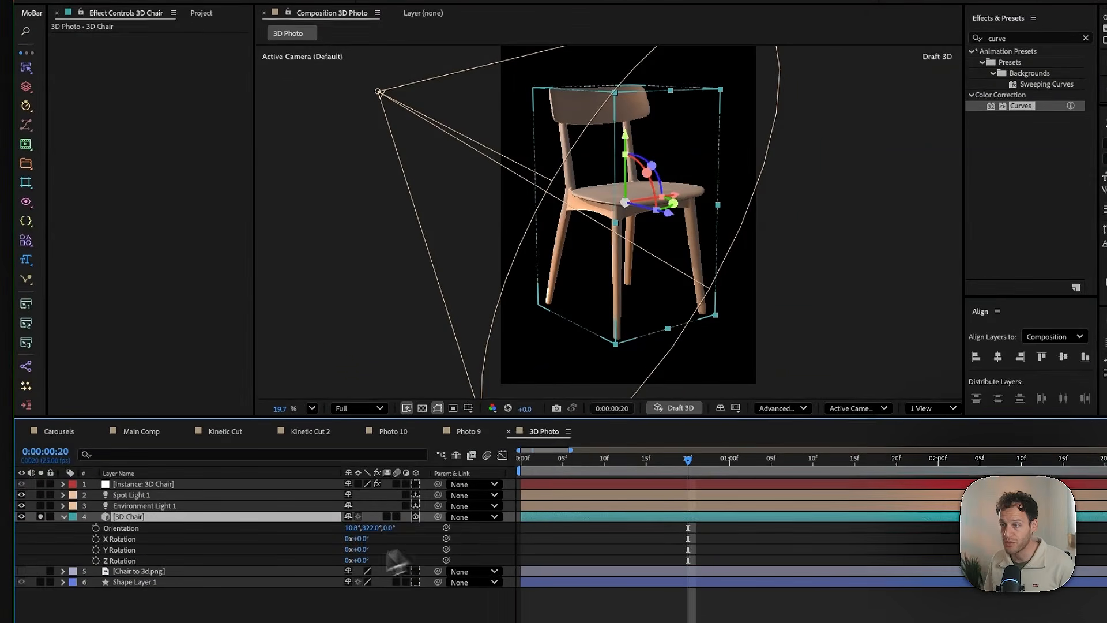
pyautogui.press('Home')
pyautogui.click(96, 550)
pyautogui.click(762, 458)
pyautogui.moveTo(357, 549)
pyautogui.mouseDown()
pyautogui.moveTo(418, 549)
pyautogui.moveTo(369, 531)
pyautogui.mouseUp()
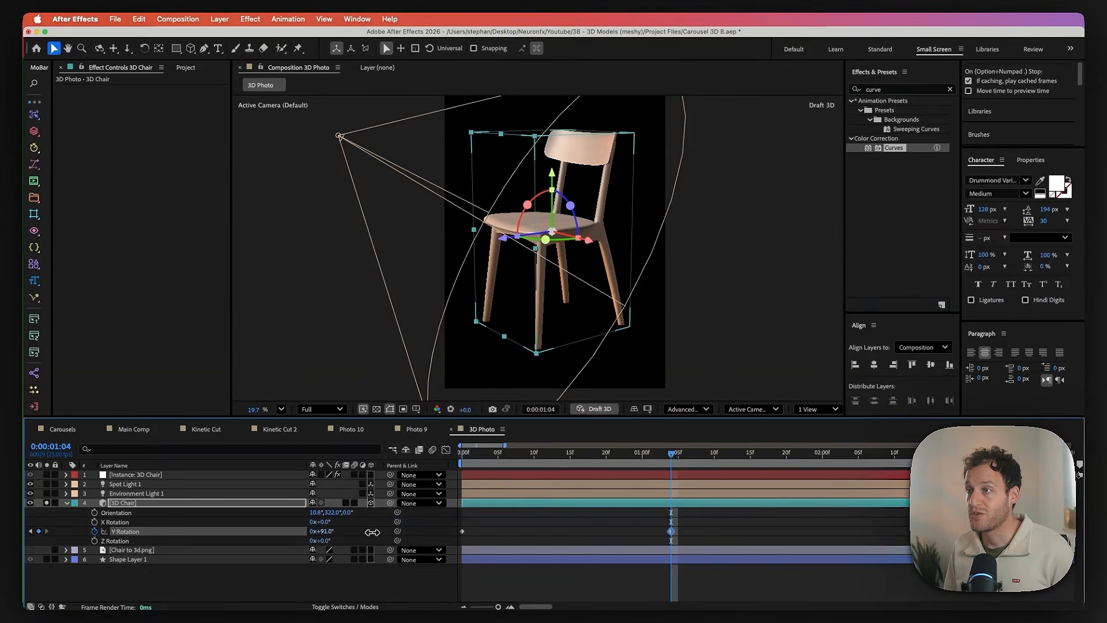
# Ease the final Y Rotation keyframe and stretch its speed handle back to the start so the chair's rotation slows gradually
pyautogui.press('F9')
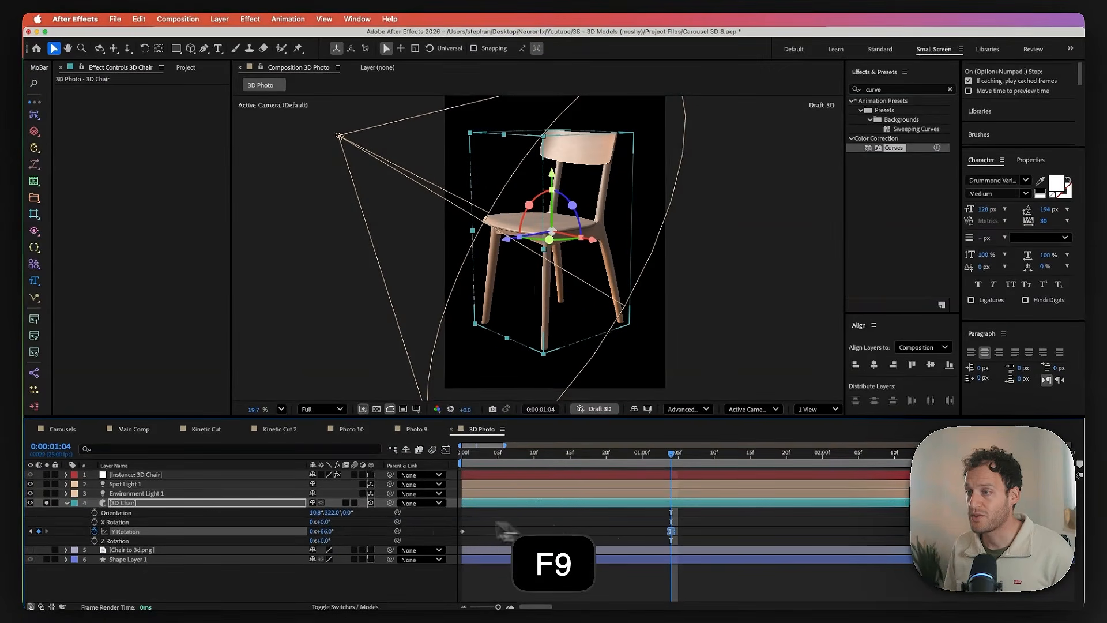
pyautogui.click(446, 449)
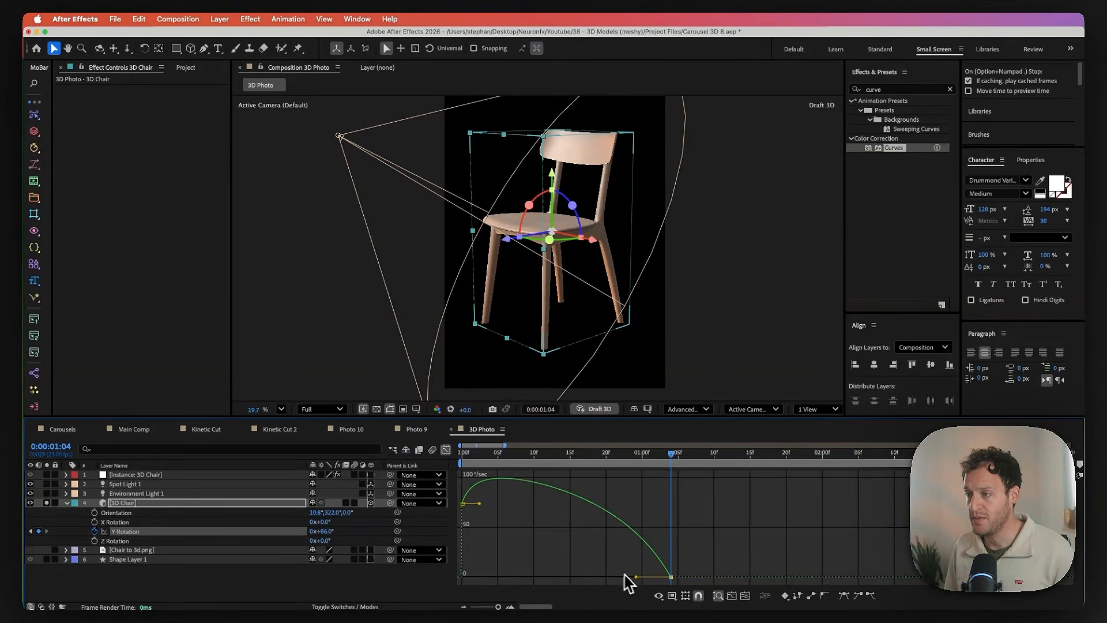
pyautogui.moveTo(638, 577); pyautogui.dragTo(460, 555)
pyautogui.moveTo(461, 466); pyautogui.dragTo(533, 483)
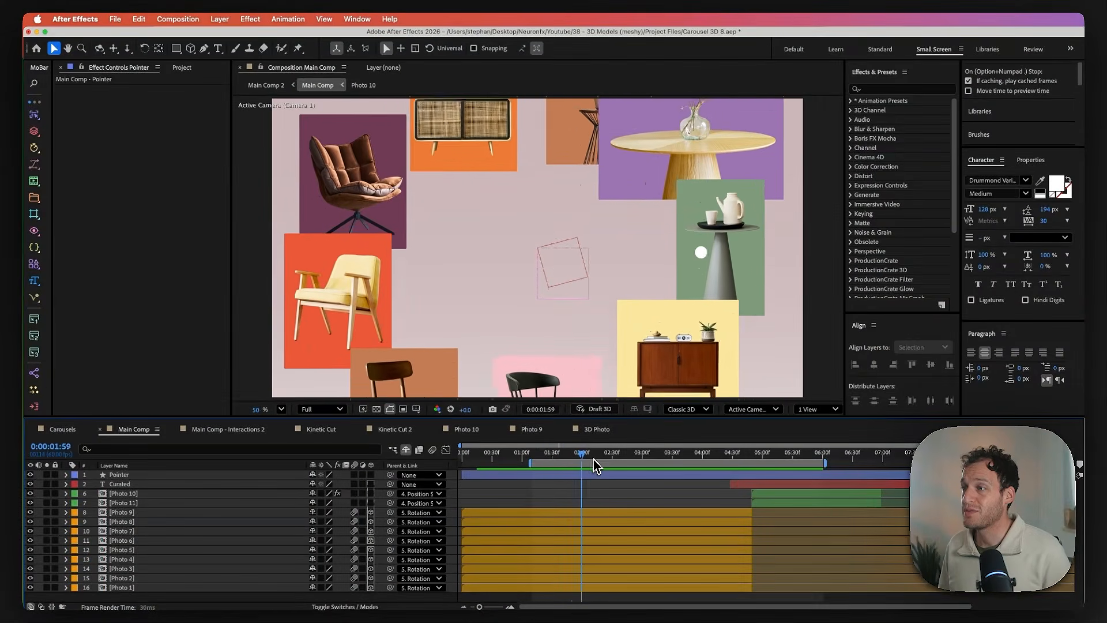
# Make the Pointer layer in Main Comp an adjustment layer, apply the Invert effect to it, and preview the moving circle
pyautogui.click(594, 459)
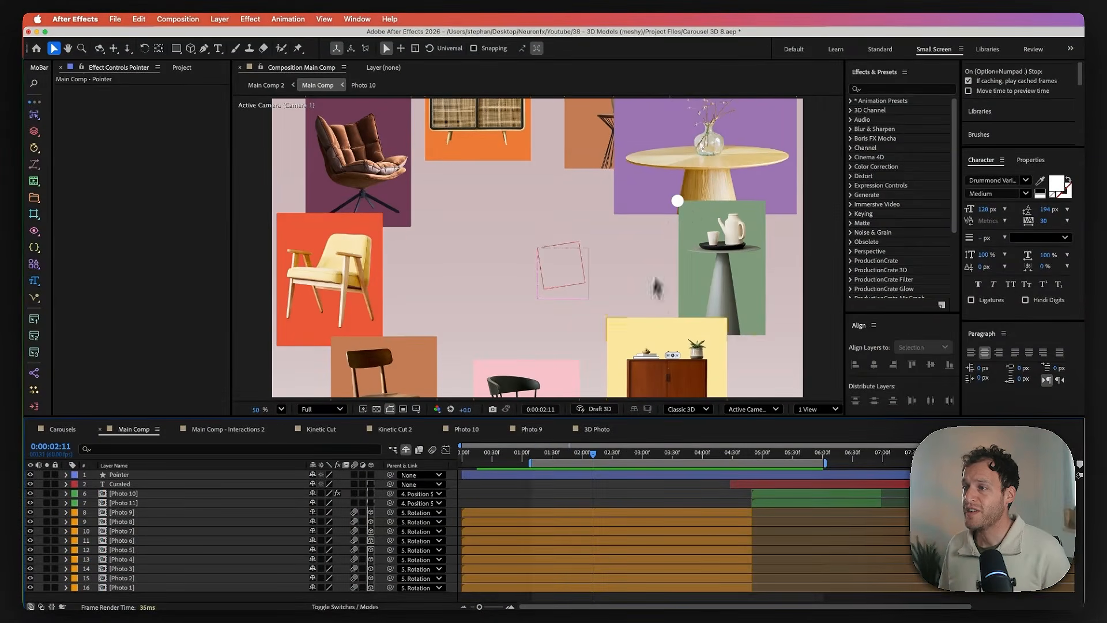
pyautogui.moveTo(585, 454); pyautogui.dragTo(626, 459)
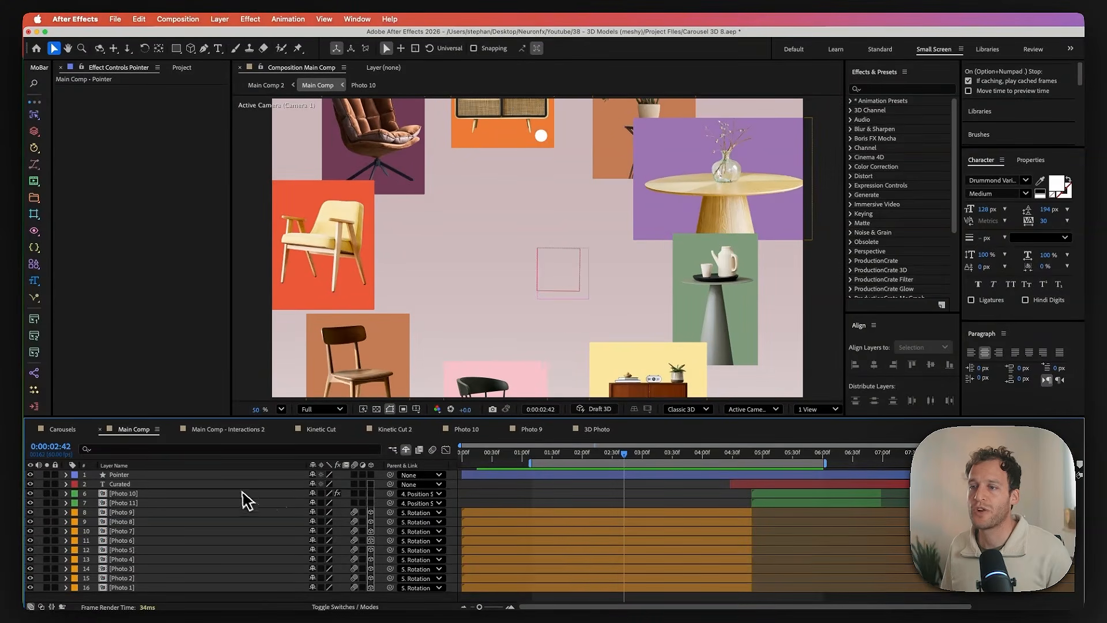
pyautogui.click(264, 474)
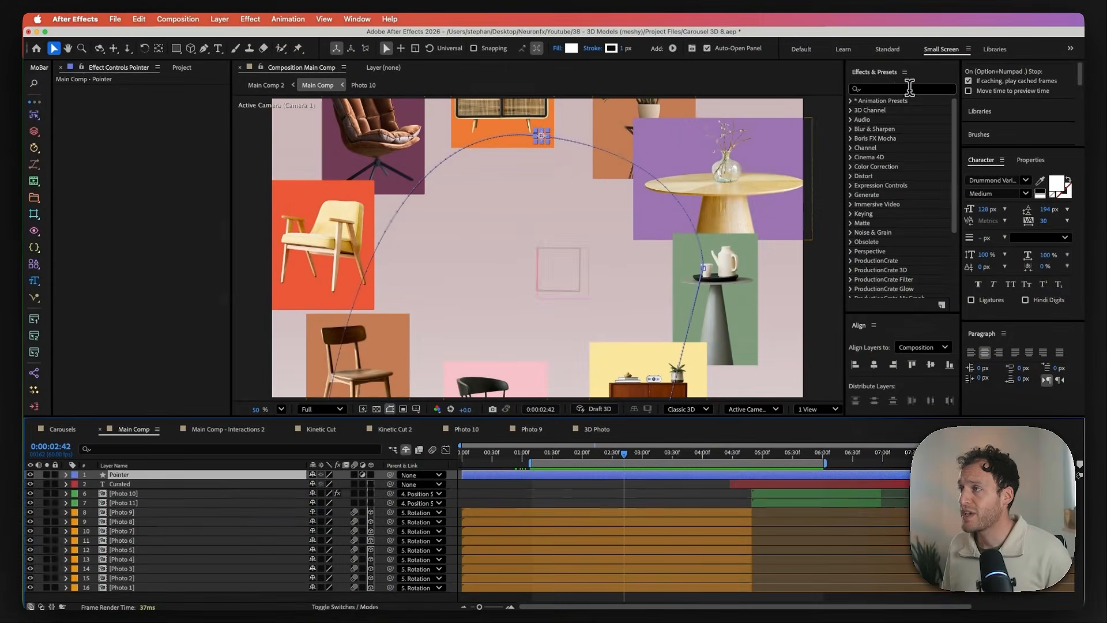
pyautogui.click(910, 87)
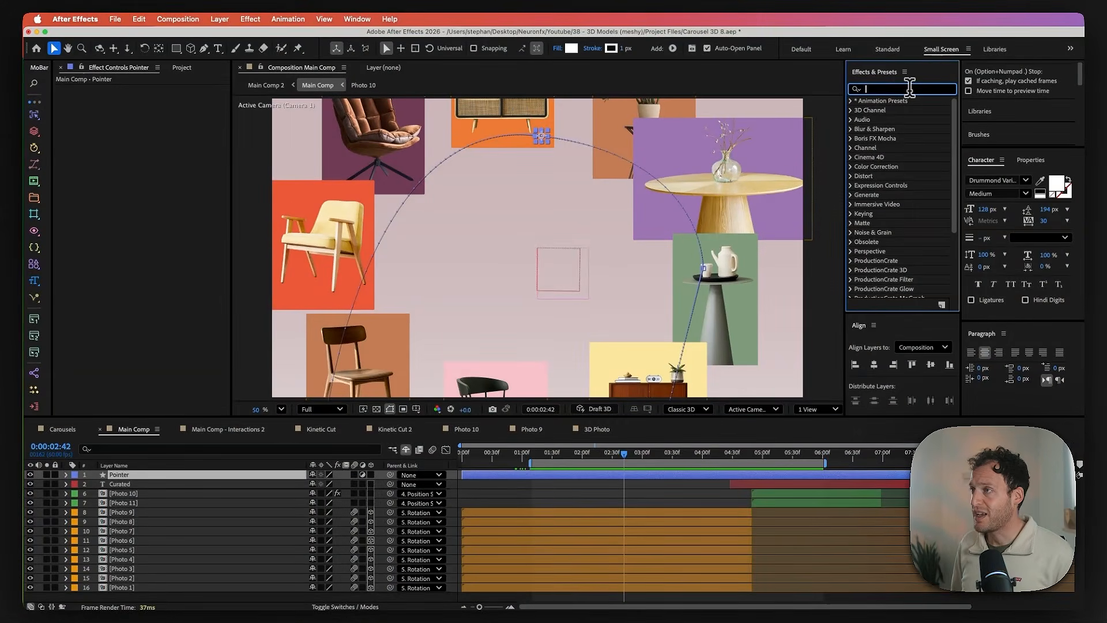
pyautogui.write('invert')
pyautogui.moveTo(892, 148); pyautogui.dragTo(205, 478)
pyautogui.click(611, 501)
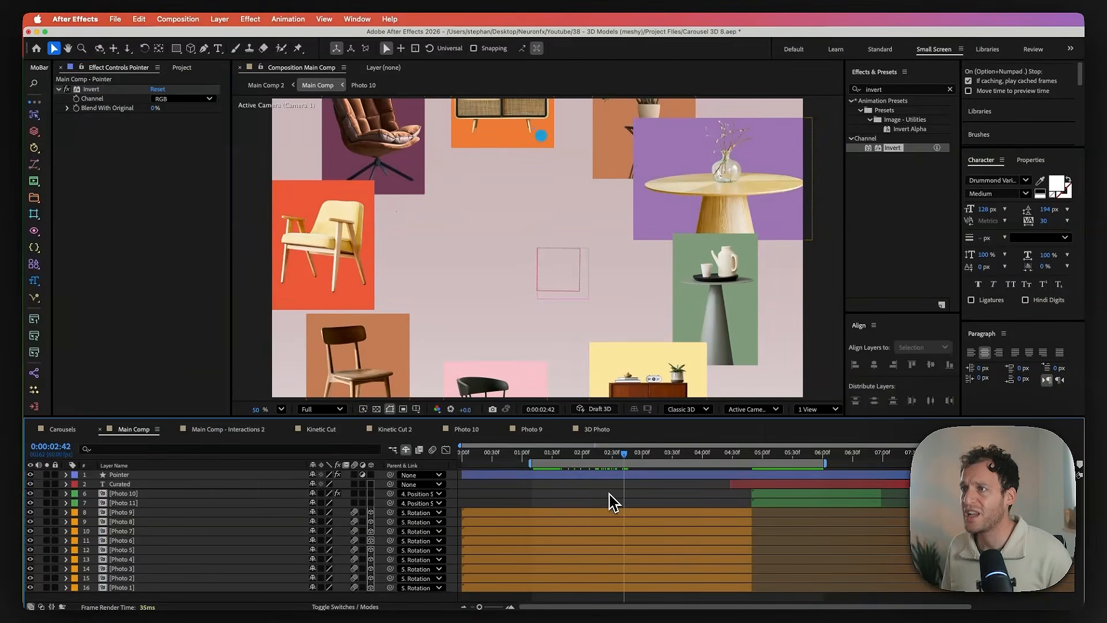
pyautogui.moveTo(624, 456)
pyautogui.mouseDown()
pyautogui.moveTo(592, 462)
pyautogui.moveTo(639, 461)
pyautogui.mouseUp()
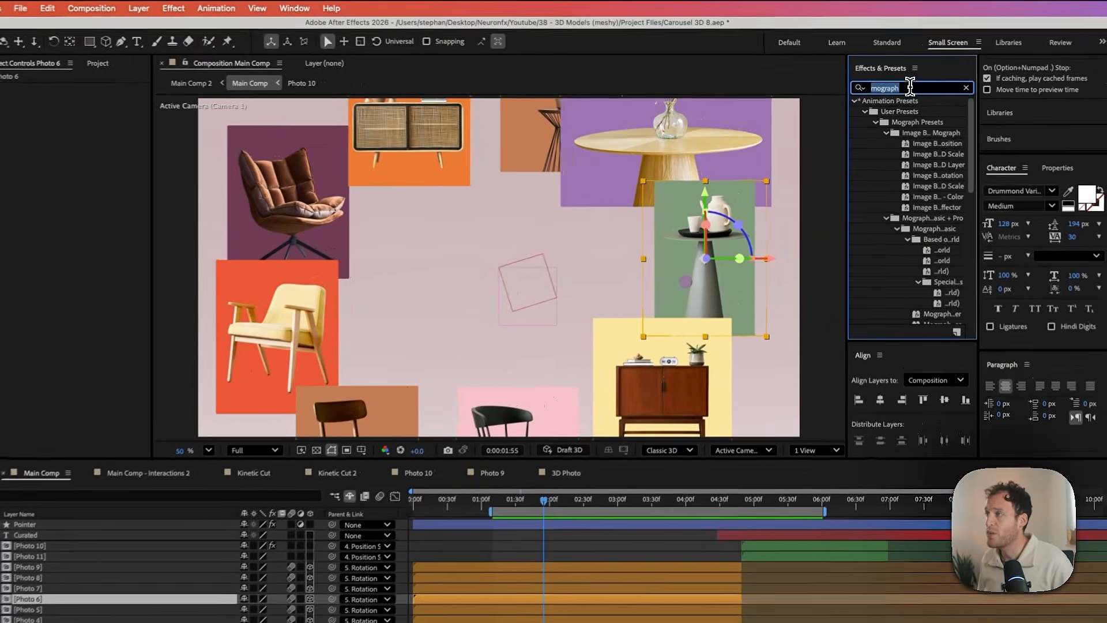
# Apply the Tint effect to Photo 6, mapping black to the dark purple background of the brown armchair photo at 100% tint
pyautogui.click(905, 90)
pyautogui.write('tint')
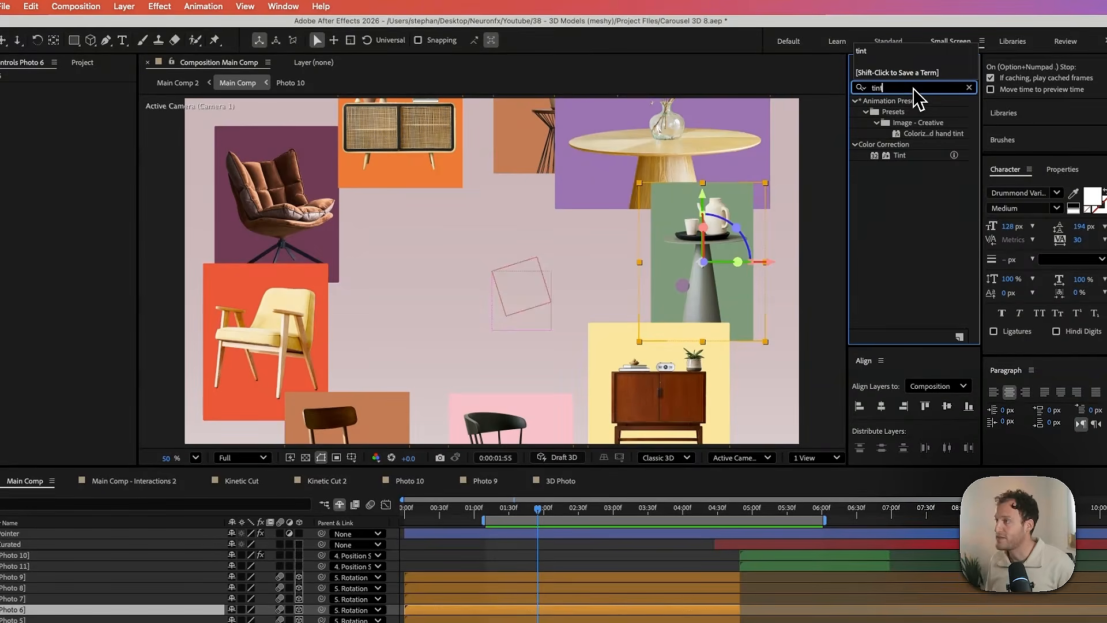
pyautogui.moveTo(900, 160); pyautogui.dragTo(682, 296)
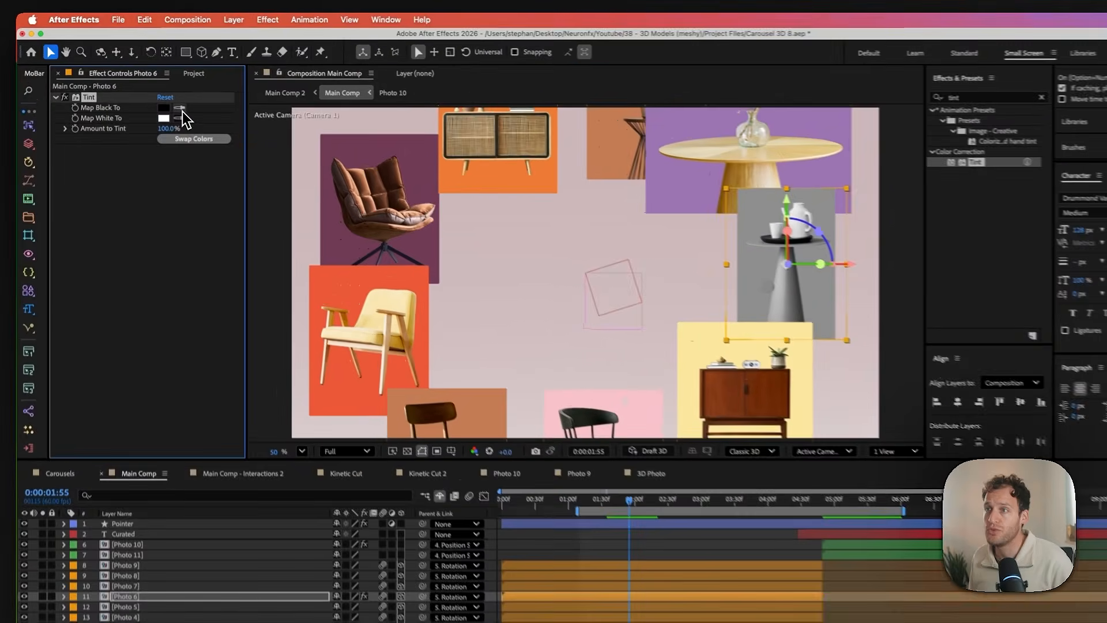
pyautogui.click(170, 99)
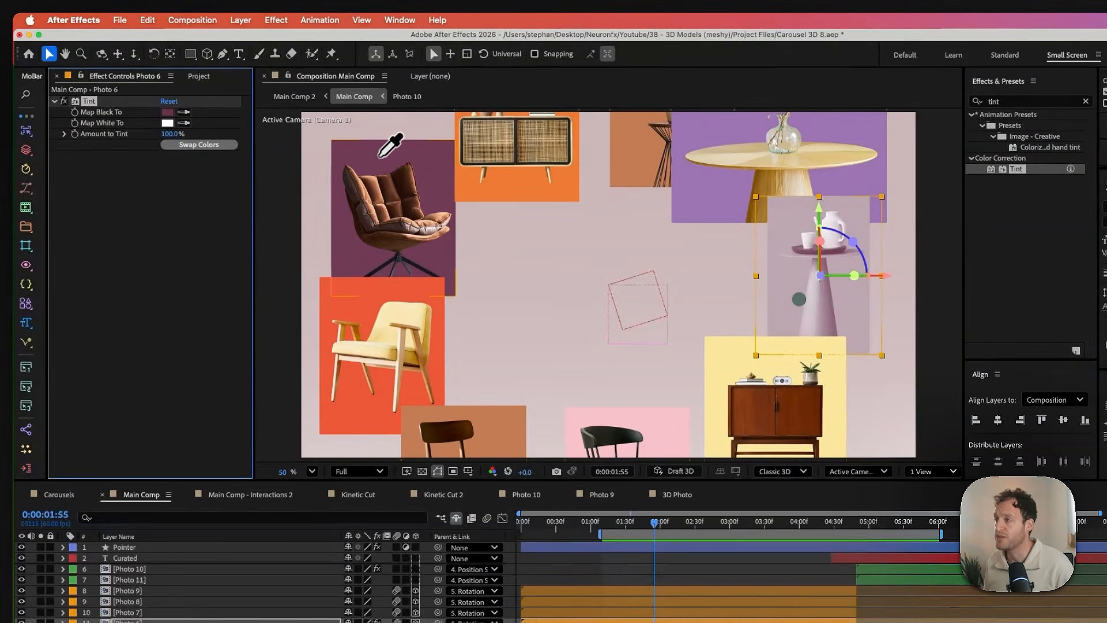
pyautogui.click(380, 156)
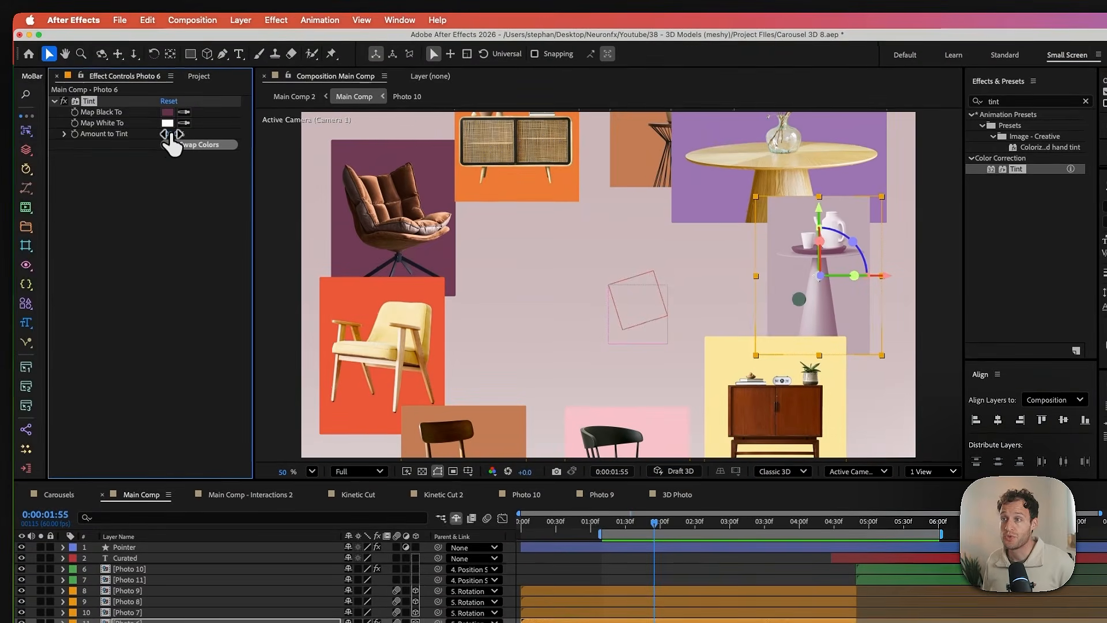
pyautogui.moveTo(172, 138); pyautogui.dragTo(198, 151)
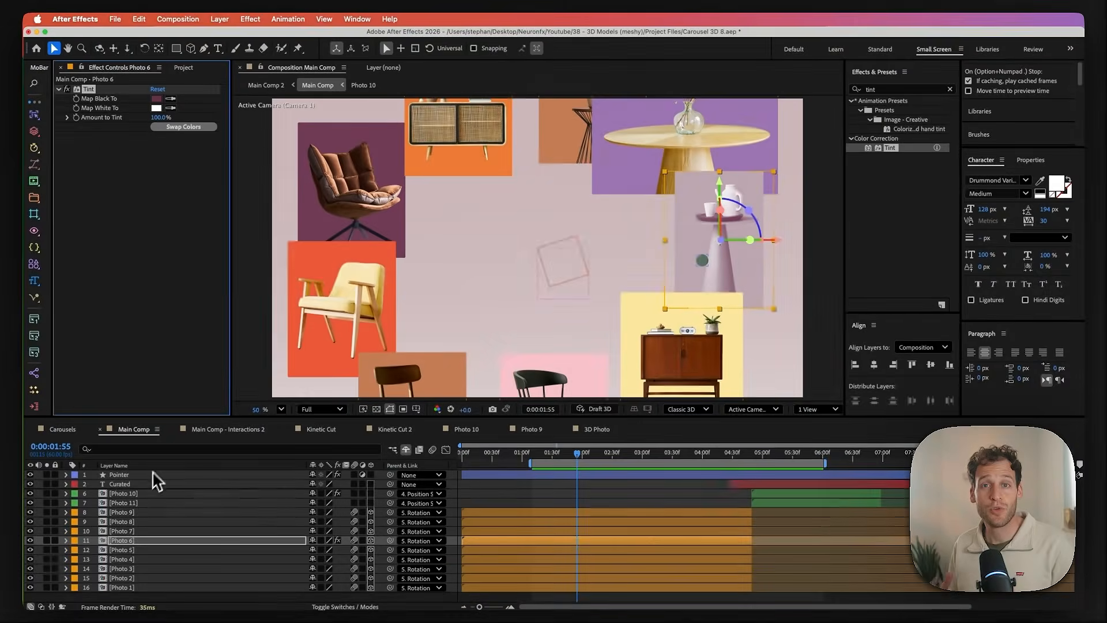
# Rename the Pointer layer as Effector and apply the Mograph - Pro - Effector preset to it
pyautogui.click(124, 475)
pyautogui.press('Return')
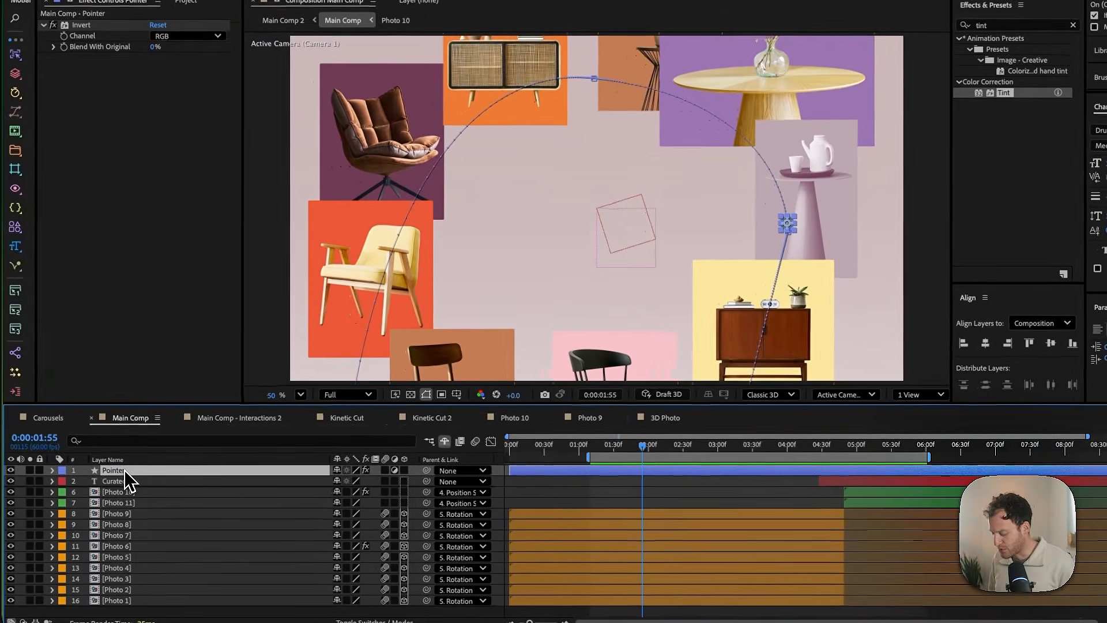
pyautogui.write('Effector')
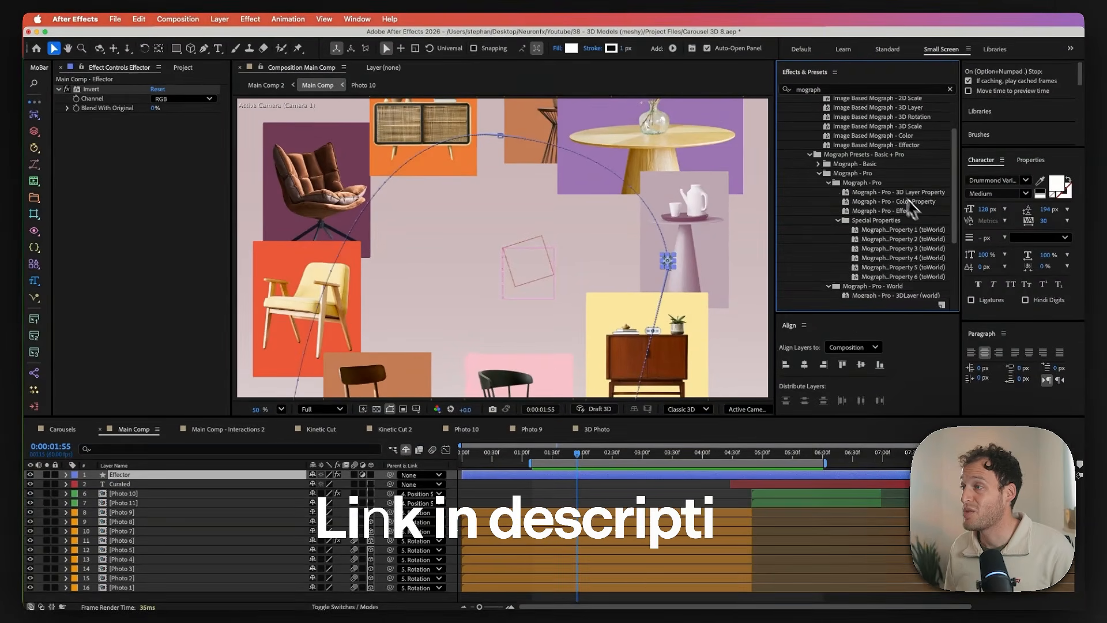
pyautogui.click(892, 212)
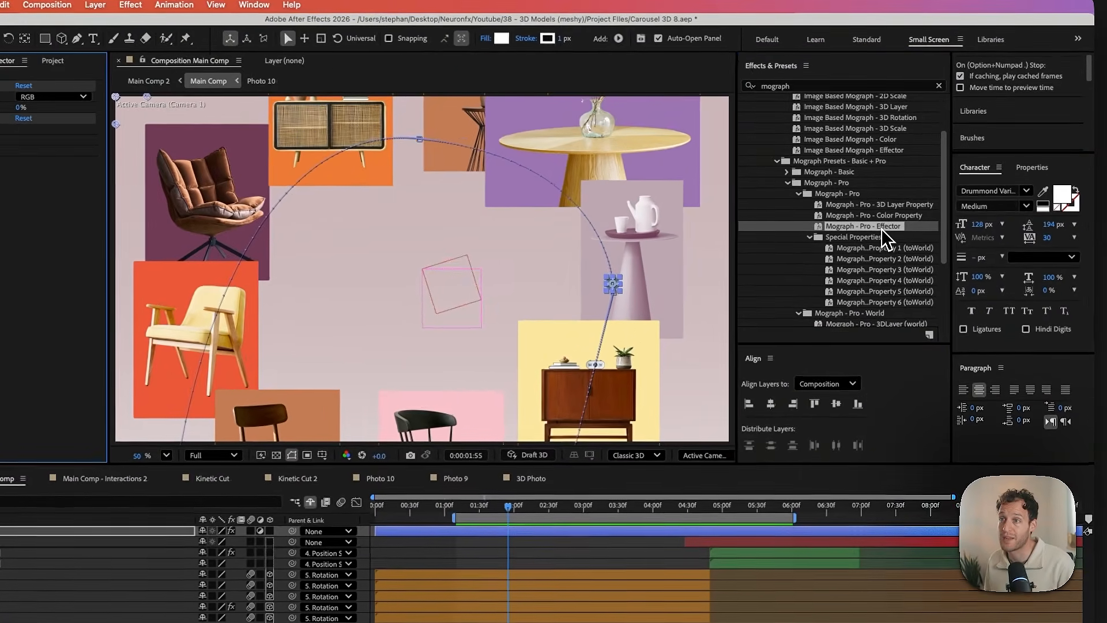
pyautogui.doubleClick(909, 210)
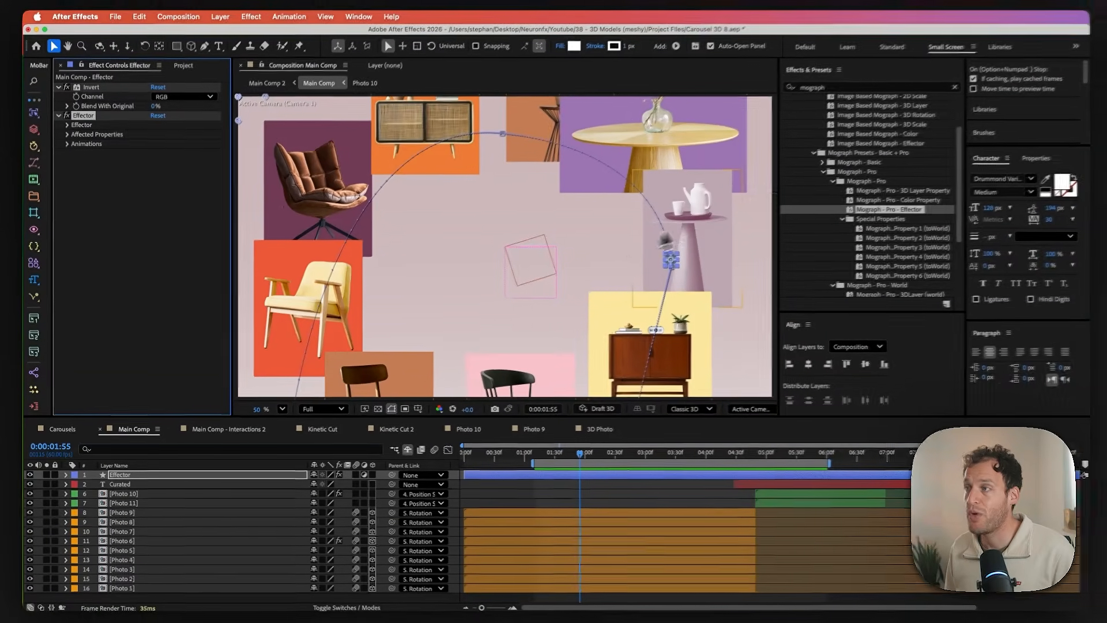
# Apply the Mograph Property 1 (toWorld) preset to the Amount to Tint property of Photo 6's Tint effect
pyautogui.click(676, 222)
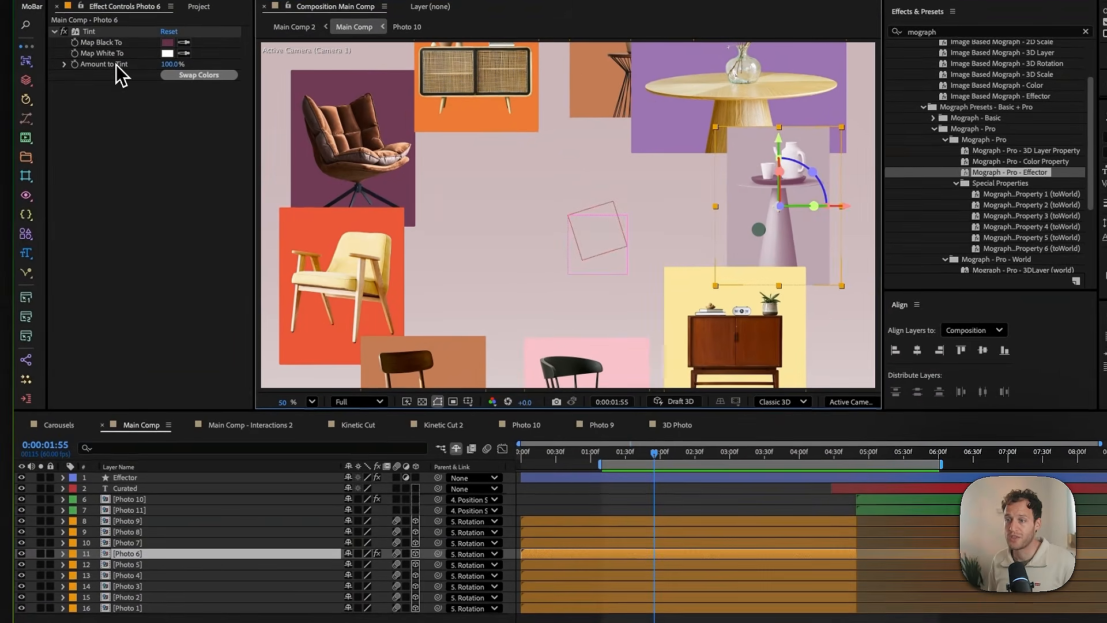
pyautogui.press('u')
pyautogui.press('u')
pyautogui.scroll(-3, 117, 496)
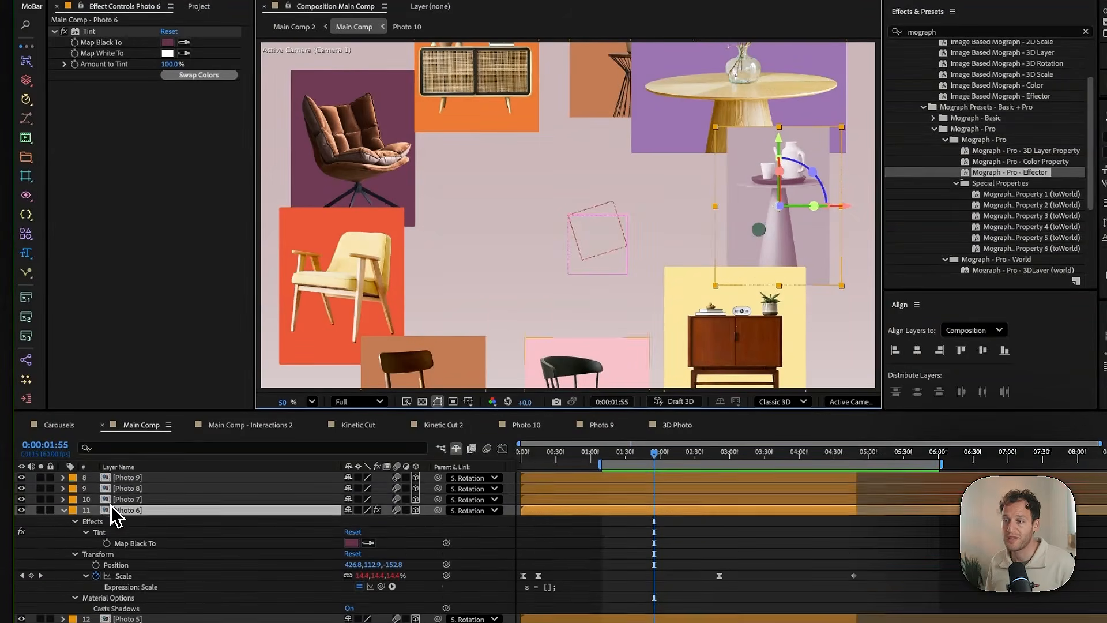
pyautogui.click(86, 511)
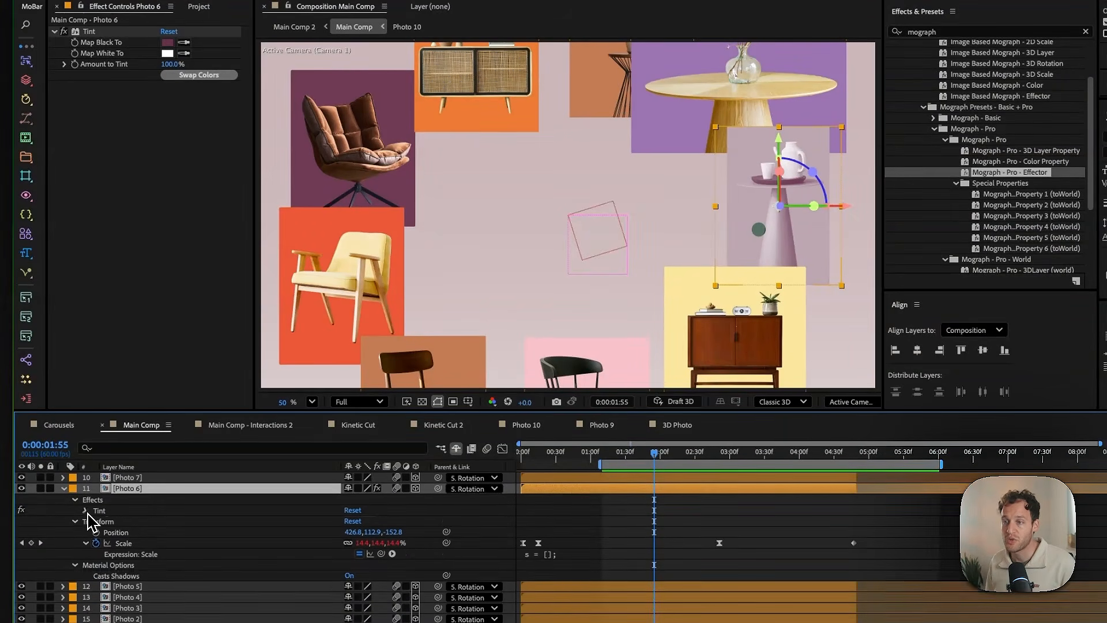
pyautogui.click(87, 512)
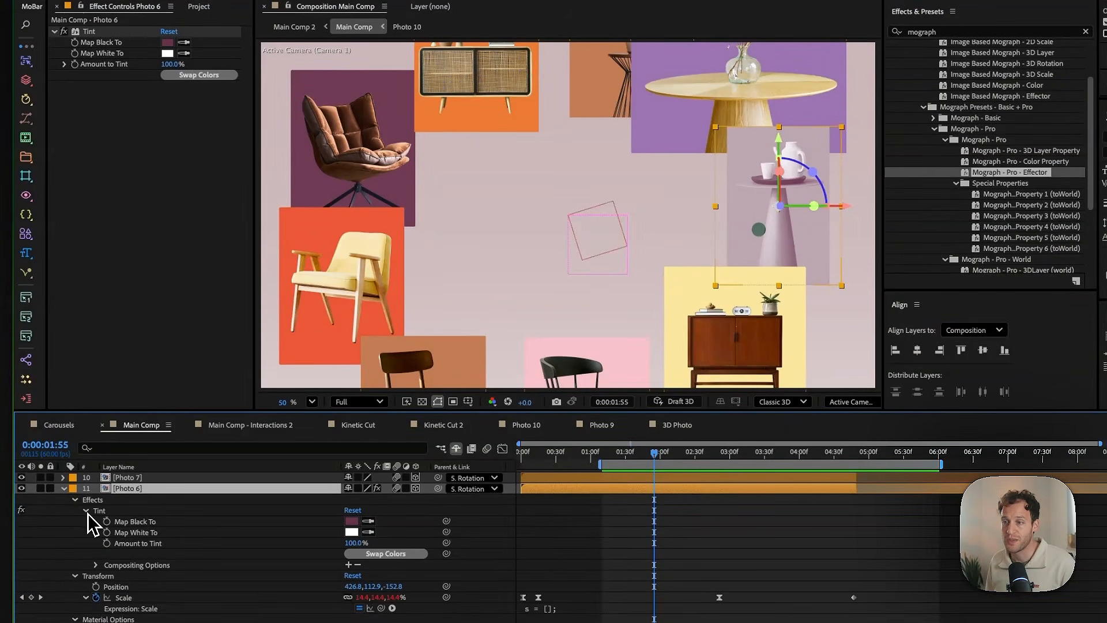
pyautogui.click(156, 549)
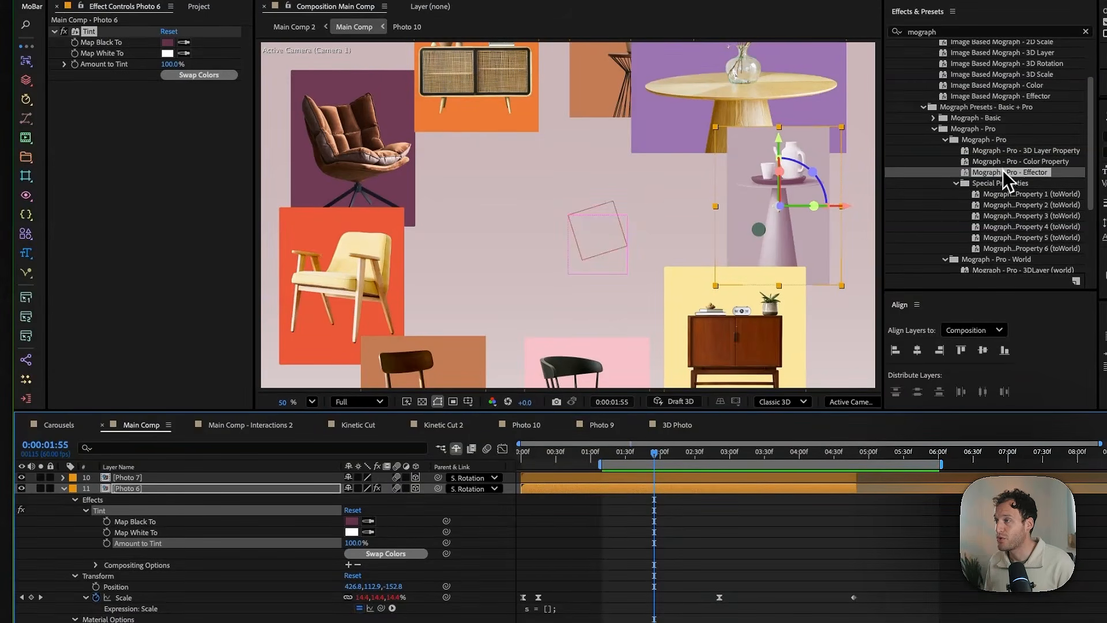
pyautogui.scroll(-1, 968, 186)
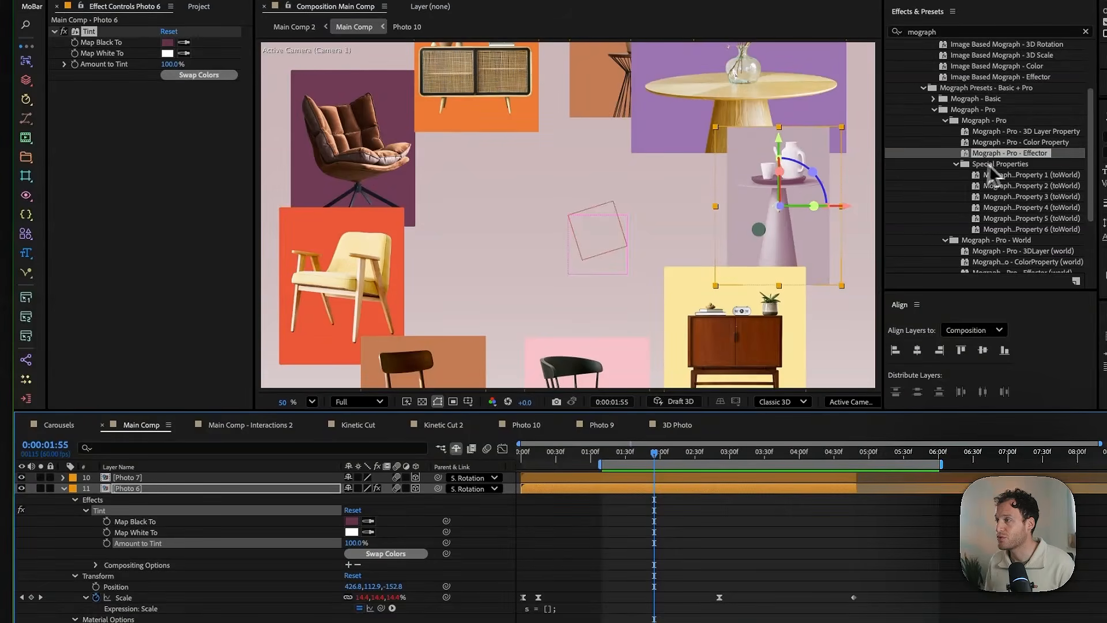
pyautogui.click(993, 176)
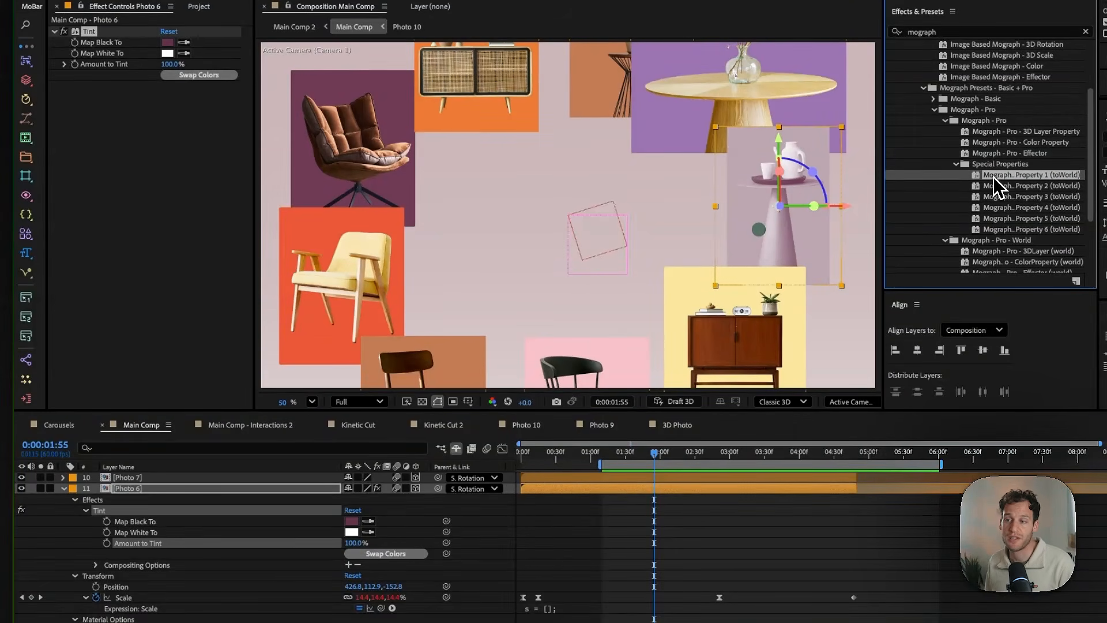
pyautogui.doubleClick(993, 177)
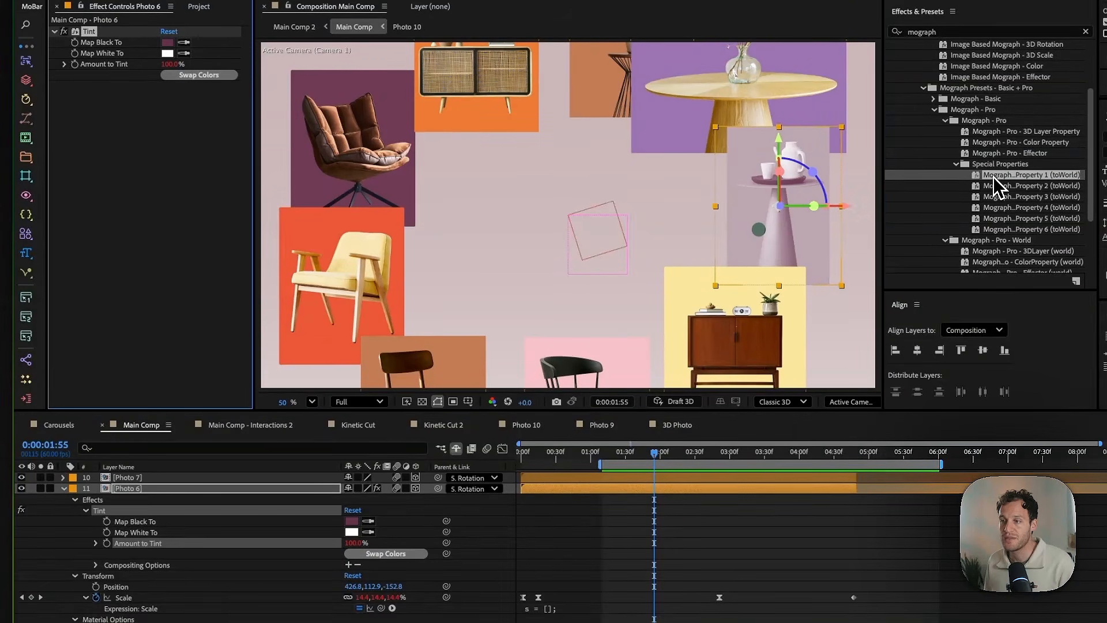
# Copy the Tint effect from Photo 6 and paste it onto all layers from Photo 9 to Photo 1
pyautogui.moveTo(994, 178); pyautogui.dragTo(388, 584)
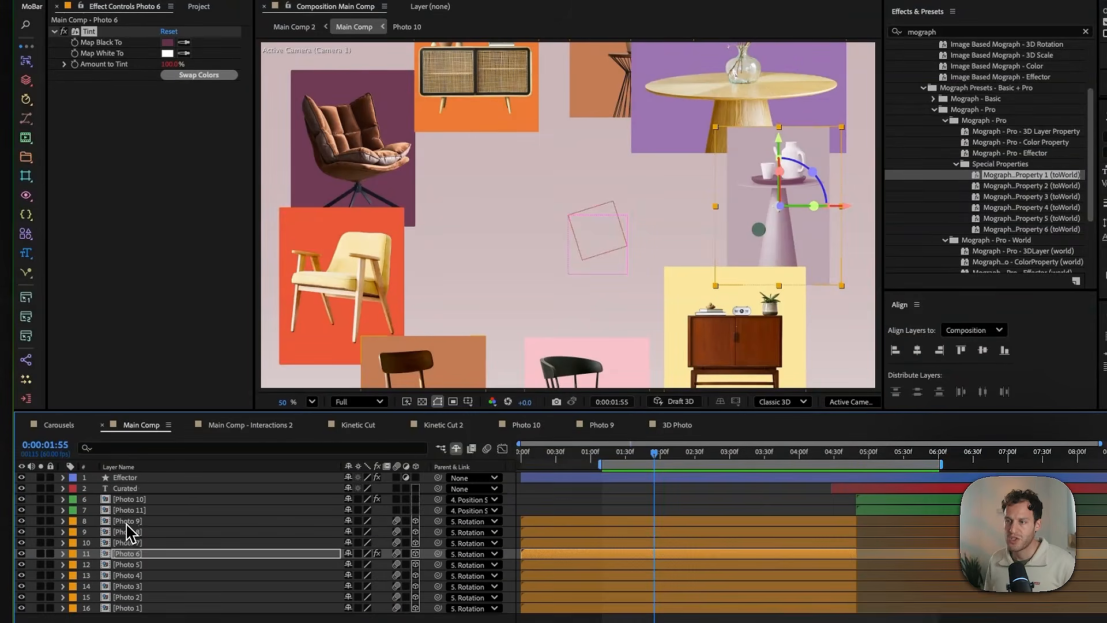
pyautogui.click(126, 522)
pyautogui.keyDown('shift'); pyautogui.click(150, 610); pyautogui.keyUp('shift')
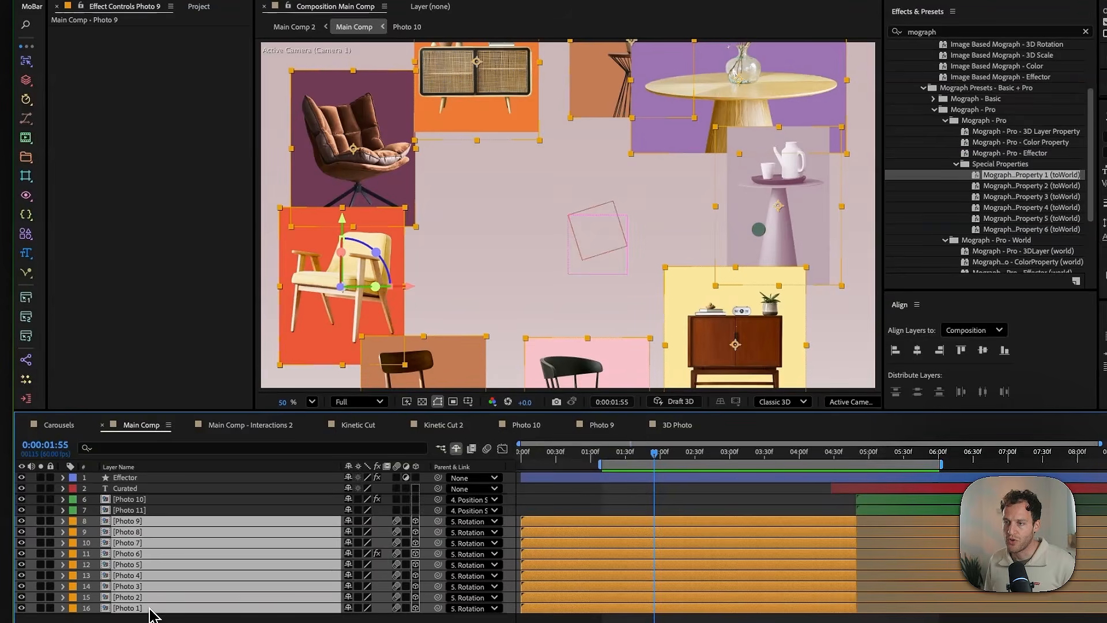
pyautogui.press('super+v')
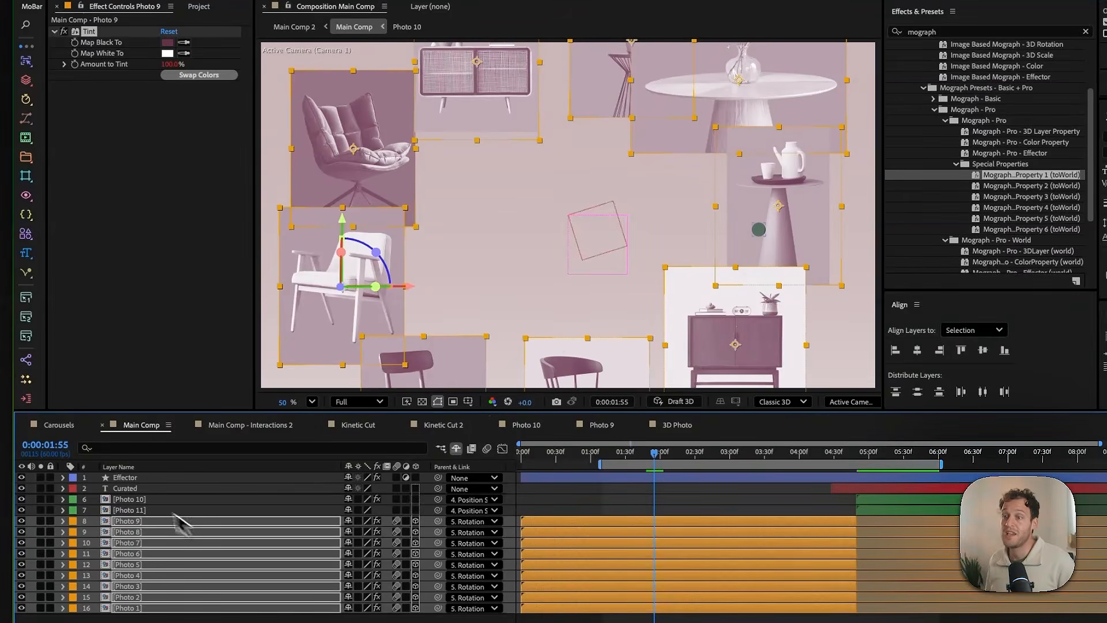
# Set the Effector layer's Property 1 From value to 0 under Special Properties and scrub to 0:00:02:05 to check the tint
pyautogui.click(126, 480)
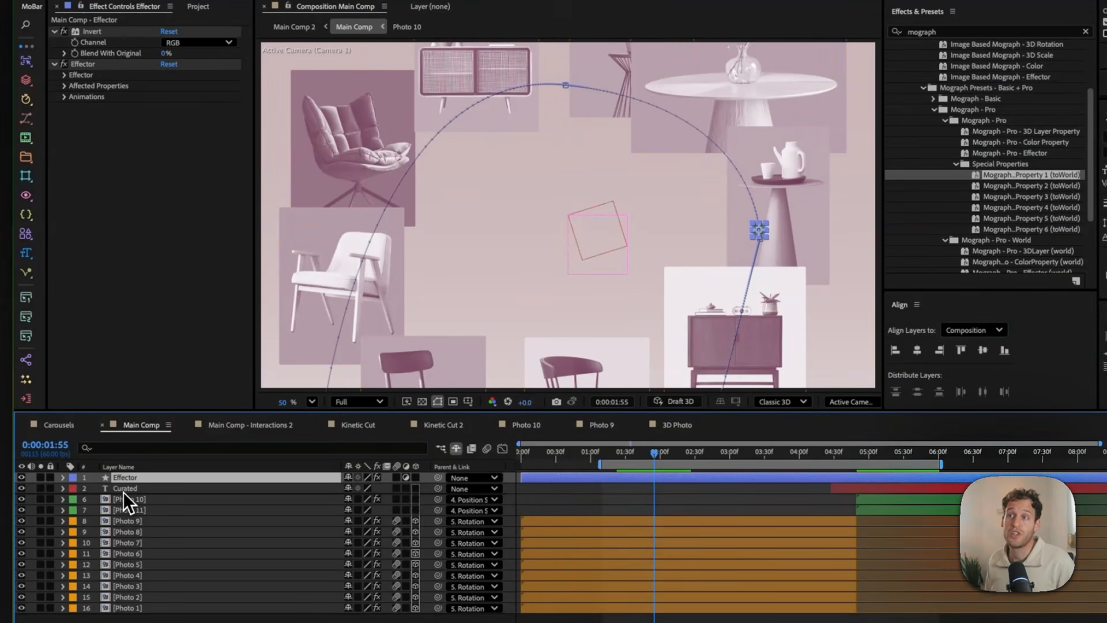
pyautogui.click(64, 86)
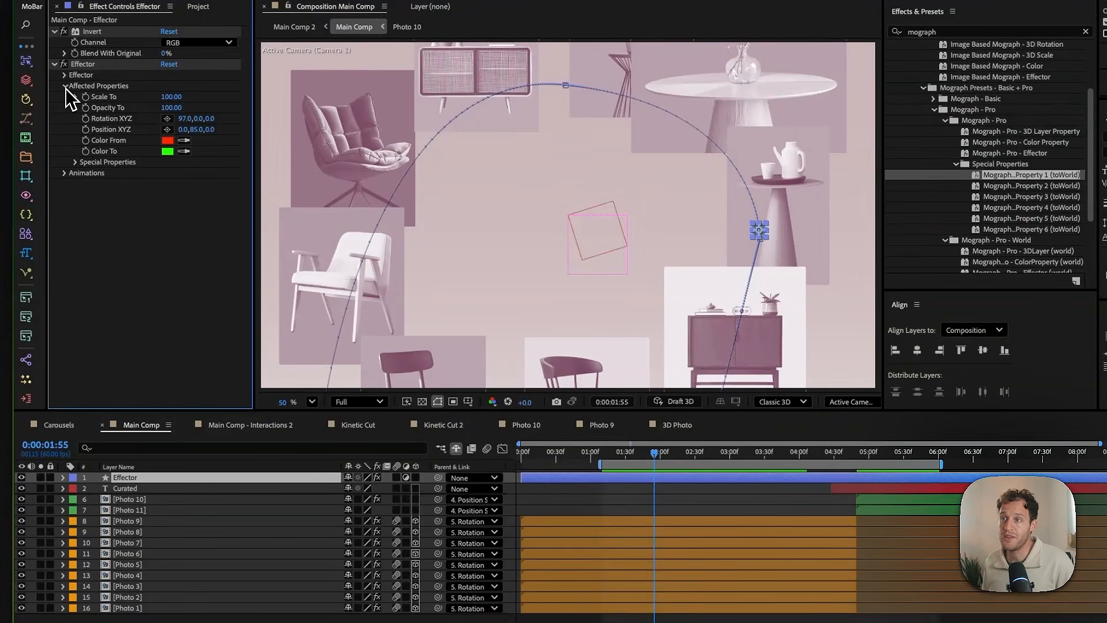
pyautogui.click(86, 173)
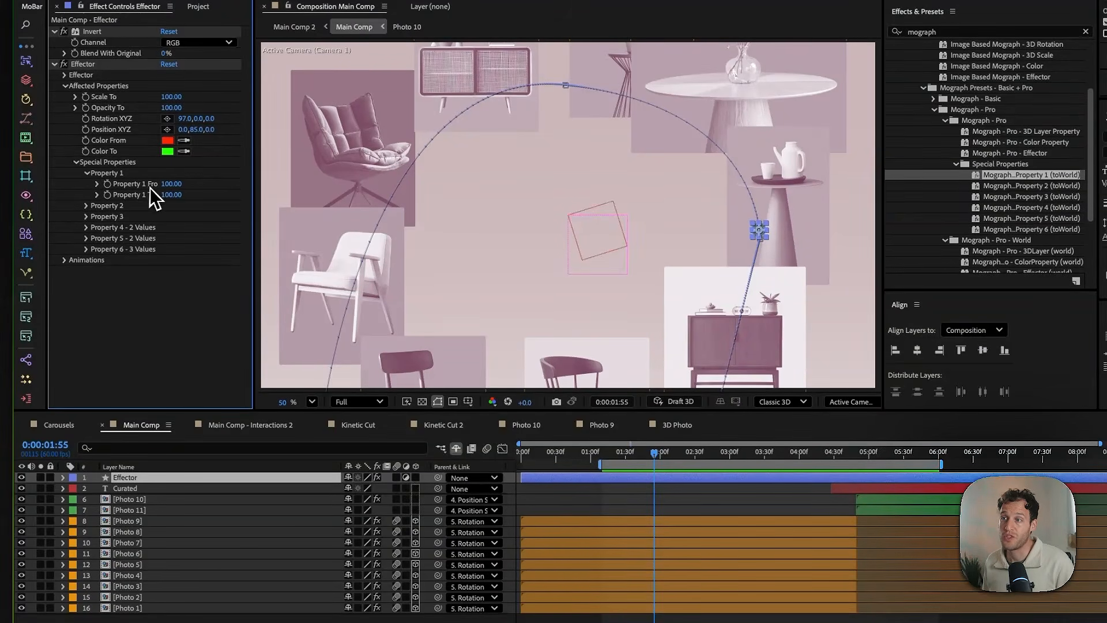
pyautogui.click(170, 184)
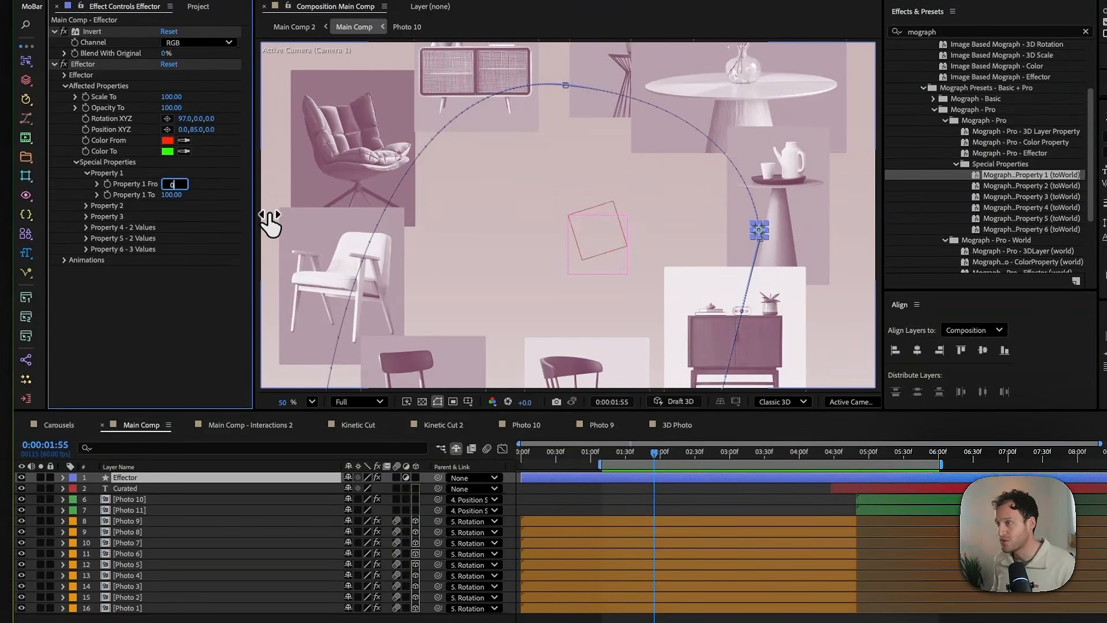
pyautogui.press('Return')
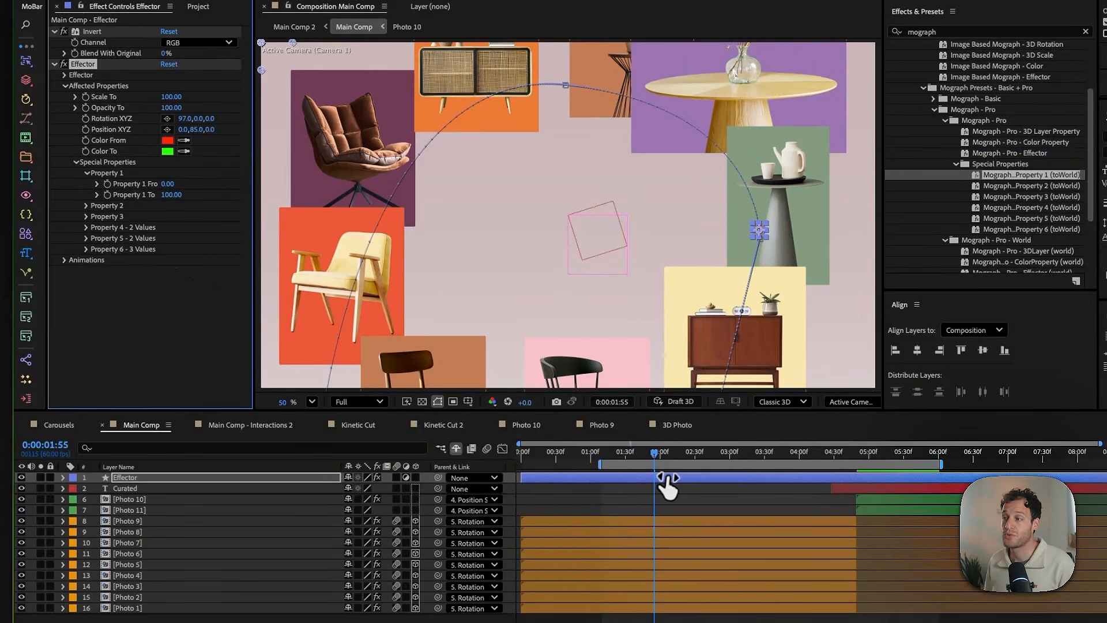
pyautogui.moveTo(658, 458); pyautogui.dragTo(666, 460)
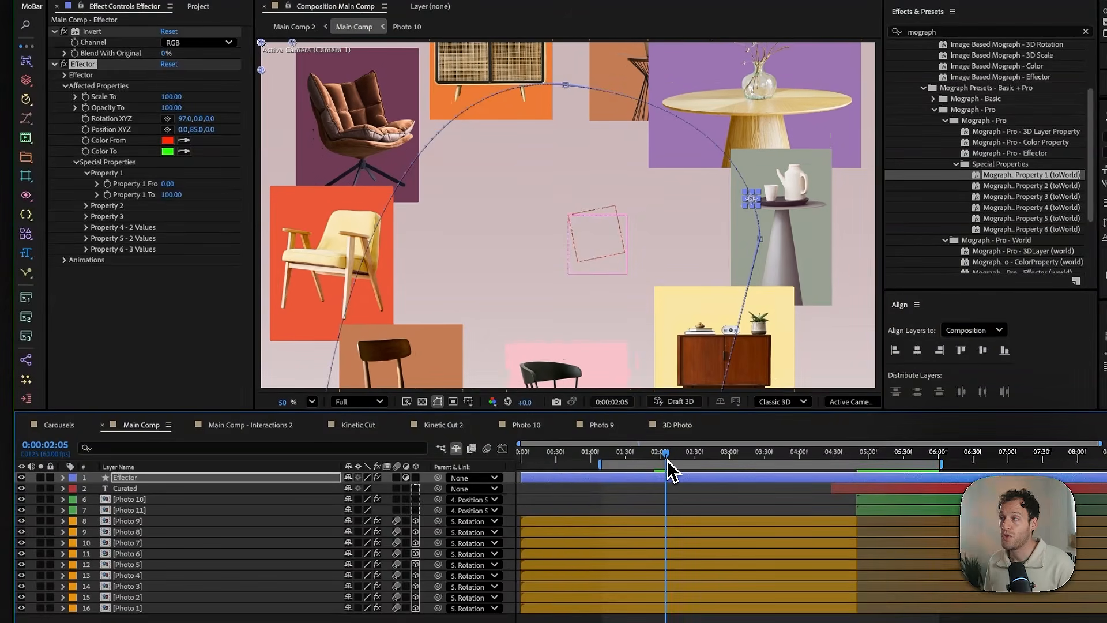
# Adjust the Effector's Radius Strength and scrub through Main Comp - Interactions 2 to check the tinting
pyautogui.click(64, 75)
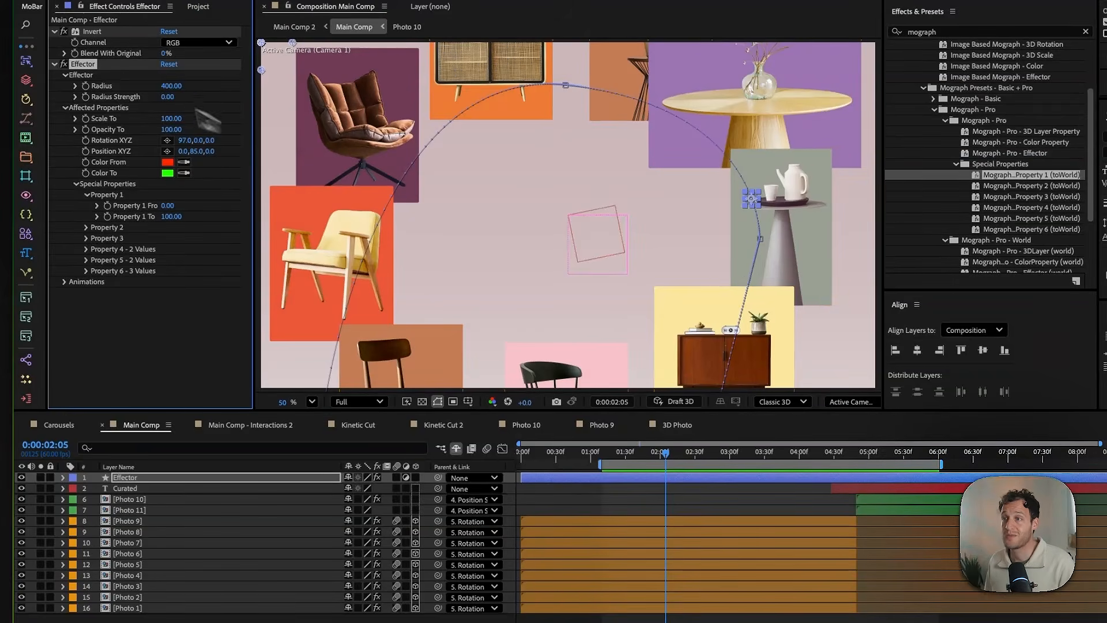
pyautogui.moveTo(168, 102); pyautogui.dragTo(715, 140)
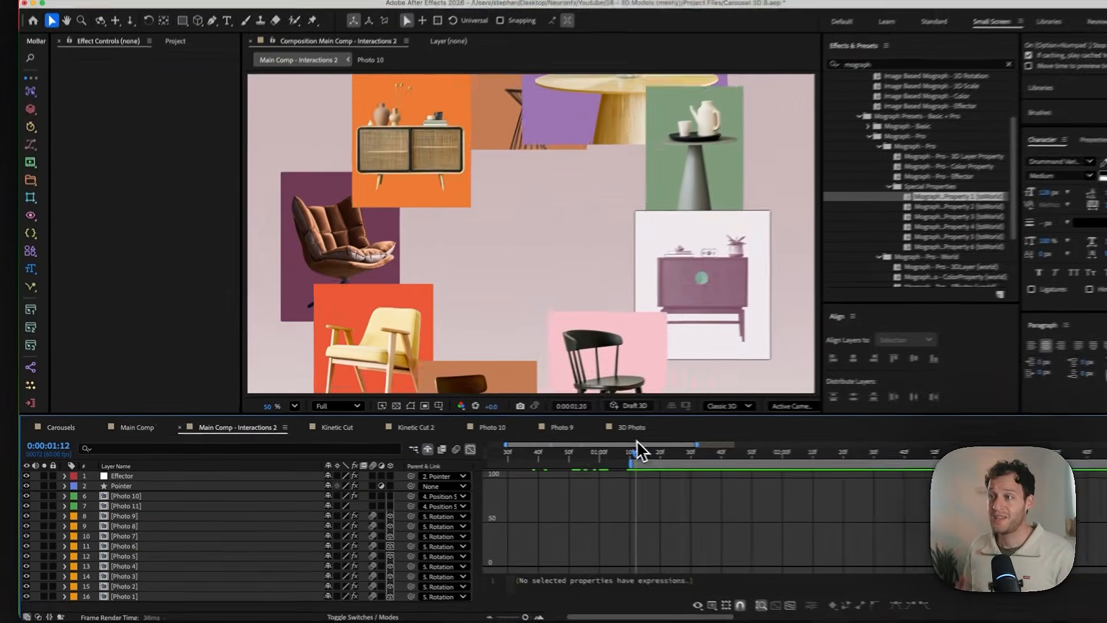
pyautogui.moveTo(637, 449); pyautogui.dragTo(602, 461)
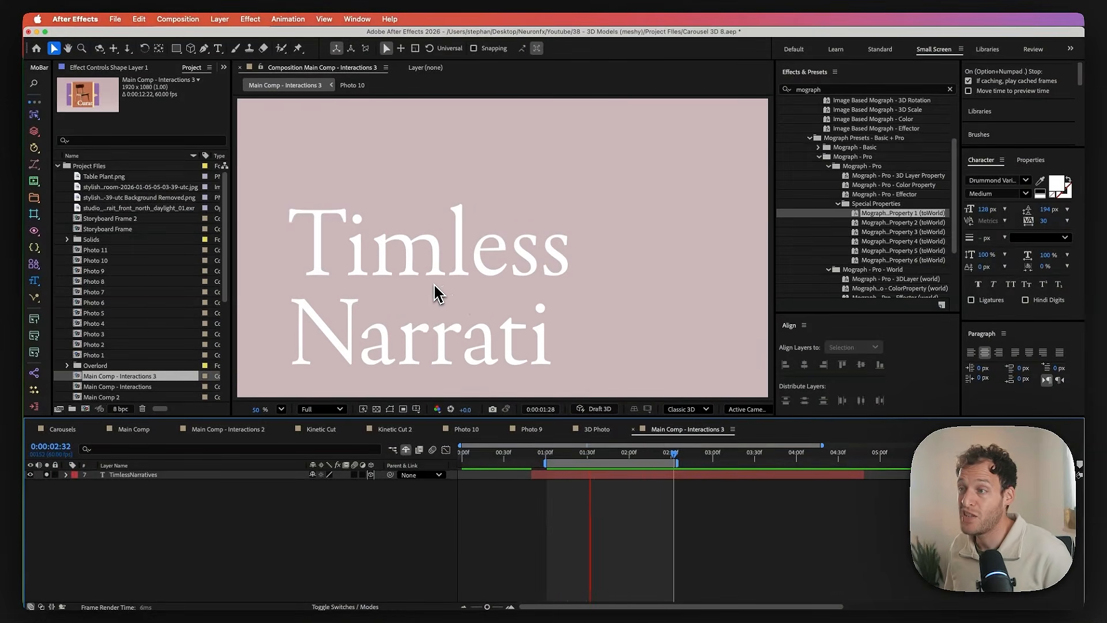
# Add a Font Axis Weight animator to the TimlessNarratives text layer in Main Comp - Interactions 3 and set its weight to 700
pyautogui.click(65, 475)
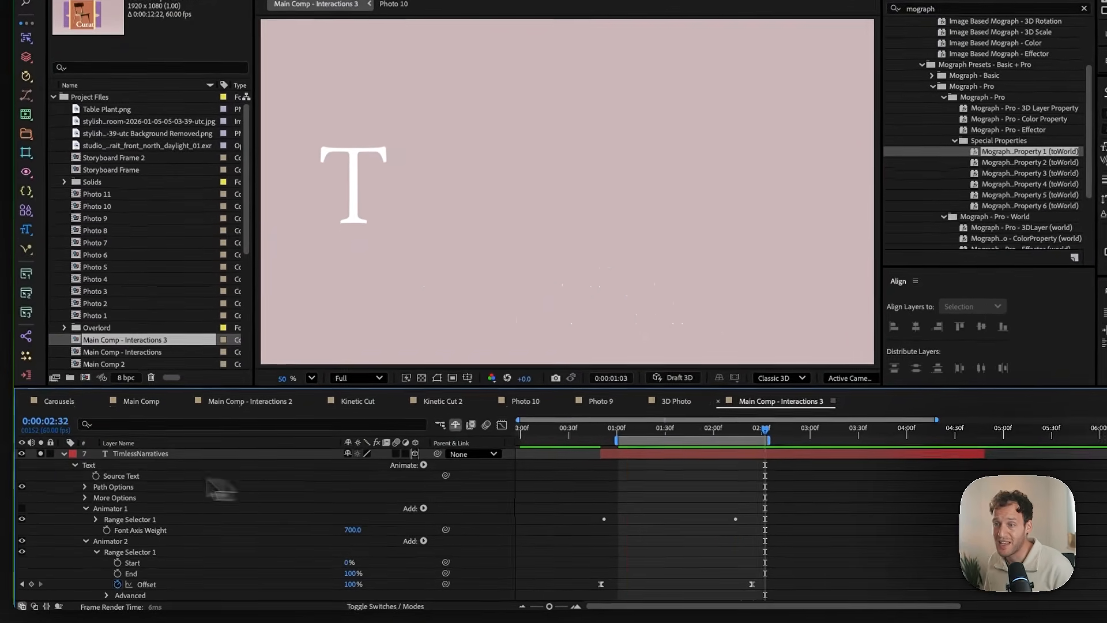
pyautogui.click(424, 465)
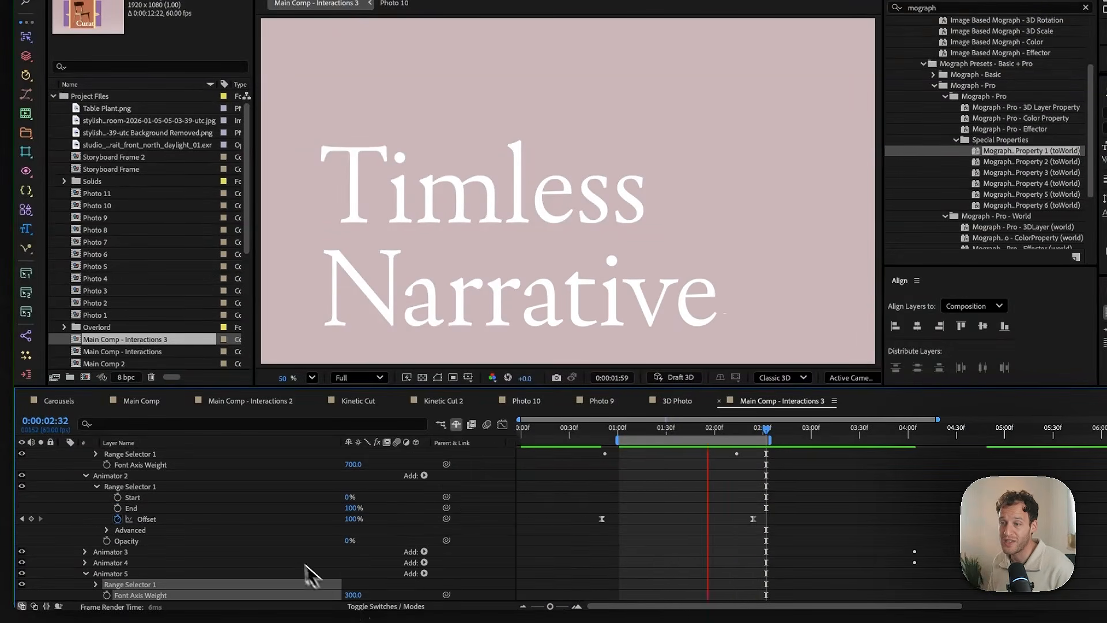
pyautogui.scroll(-3, 305, 564)
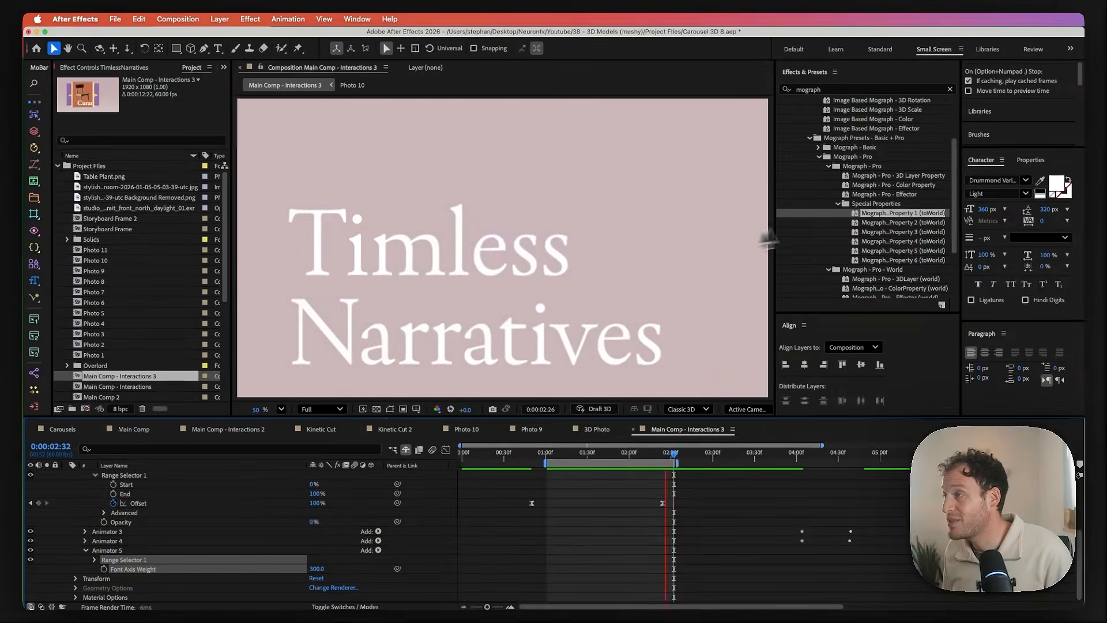
pyautogui.click(1026, 181)
pyautogui.click(1026, 181)
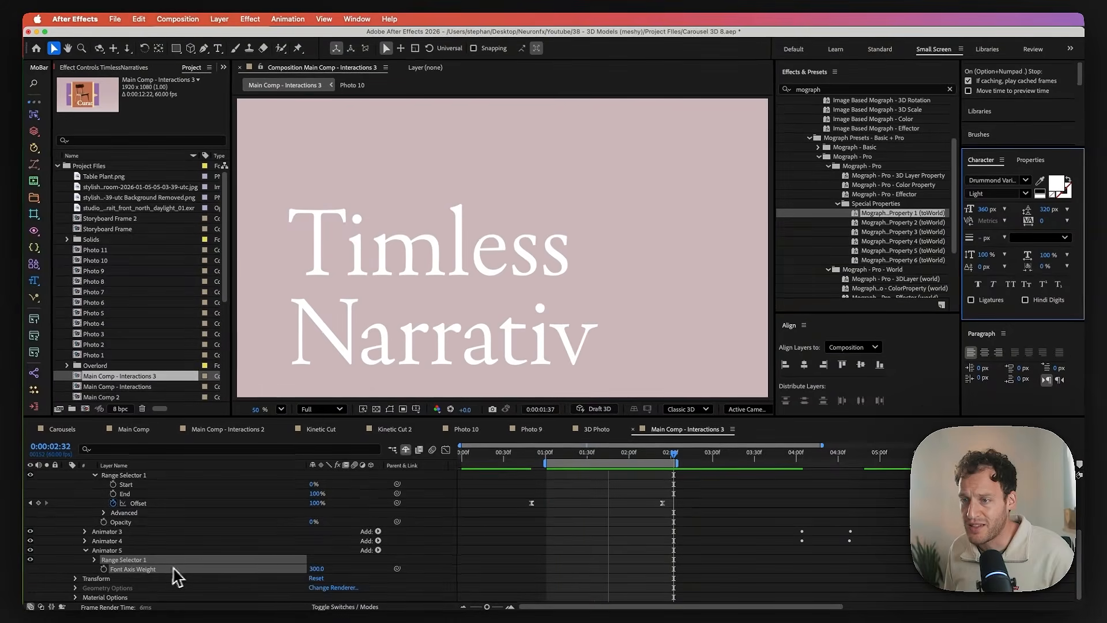
pyautogui.click(584, 453)
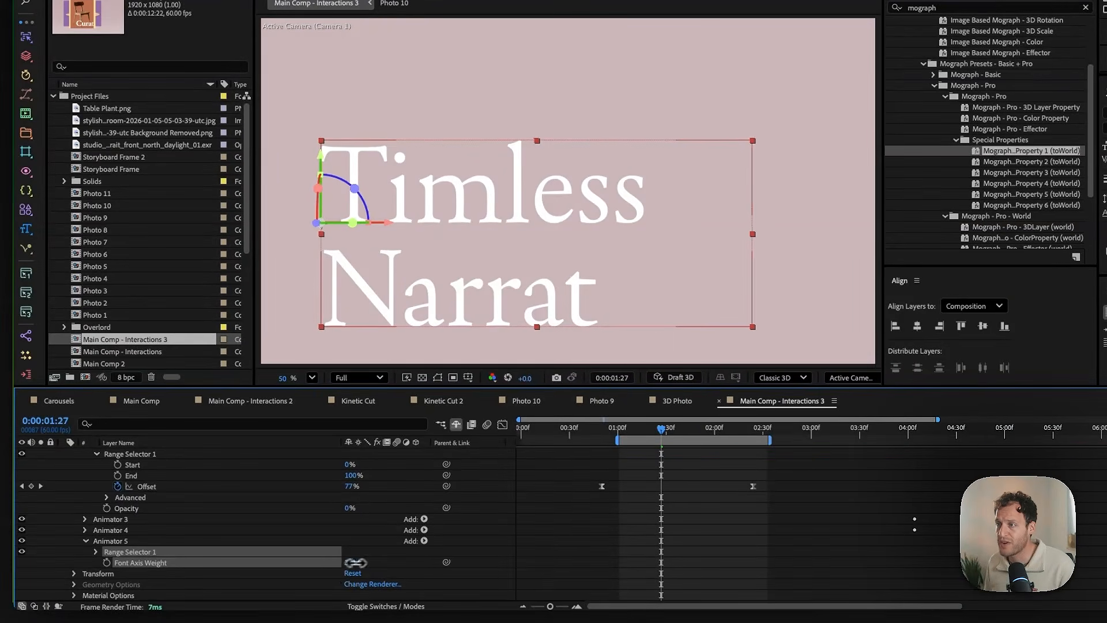
pyautogui.moveTo(355, 562); pyautogui.dragTo(882, 536)
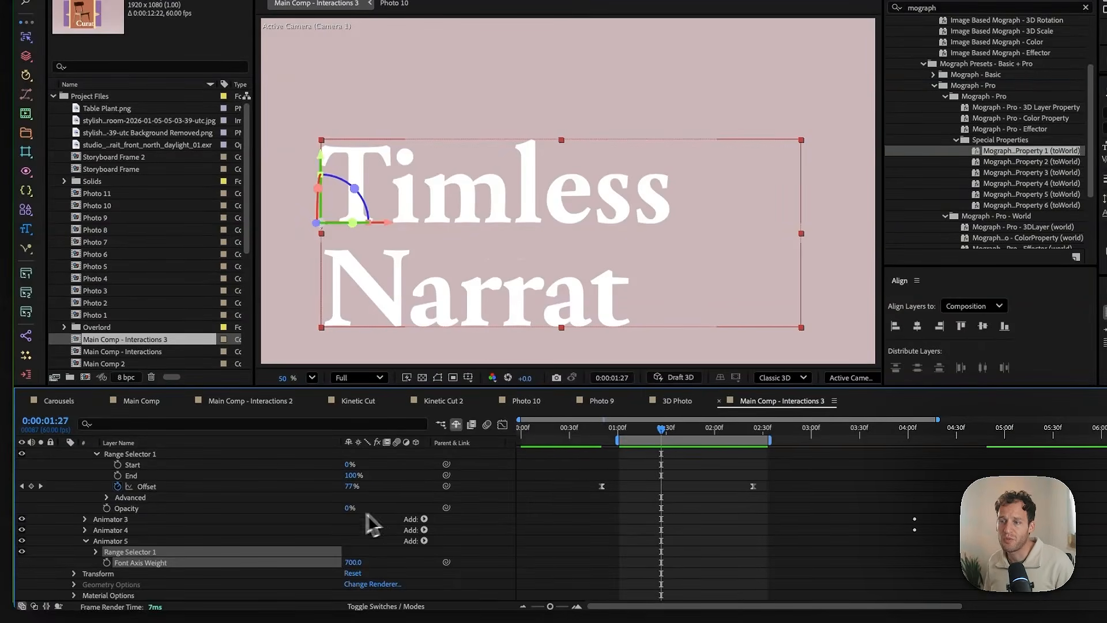
# Keyframe Animator 5's Range Selector Offset from 0% at 0:00:00:58 to 100% at 0:00:02:12 with eased keyframes and preview it
pyautogui.click(95, 552)
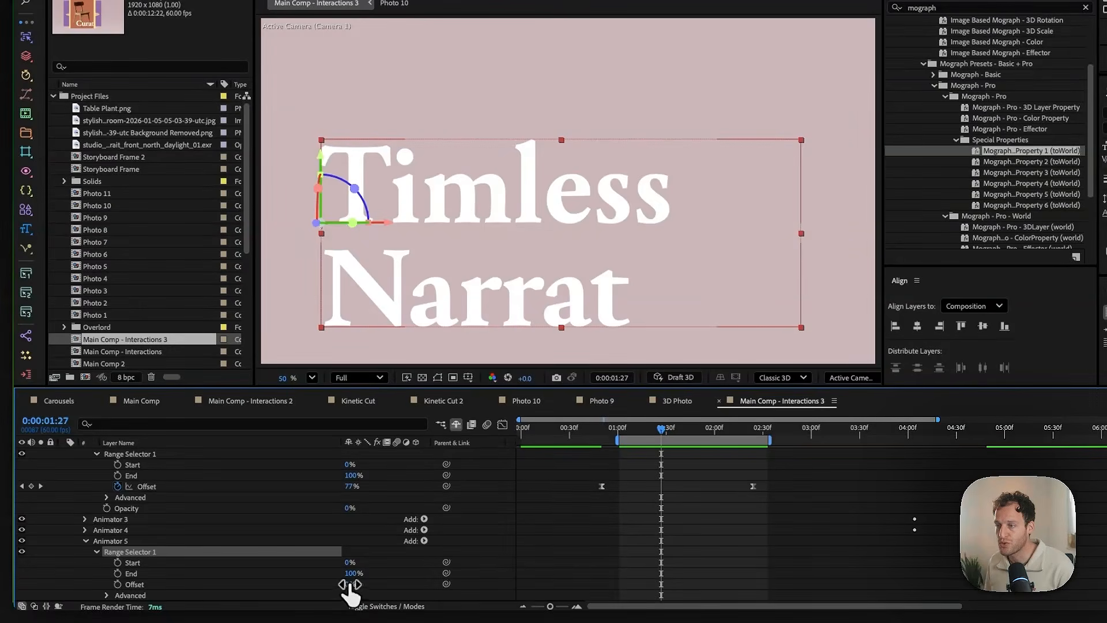
pyautogui.moveTo(348, 585); pyautogui.dragTo(374, 583)
pyautogui.moveTo(630, 441); pyautogui.dragTo(620, 445)
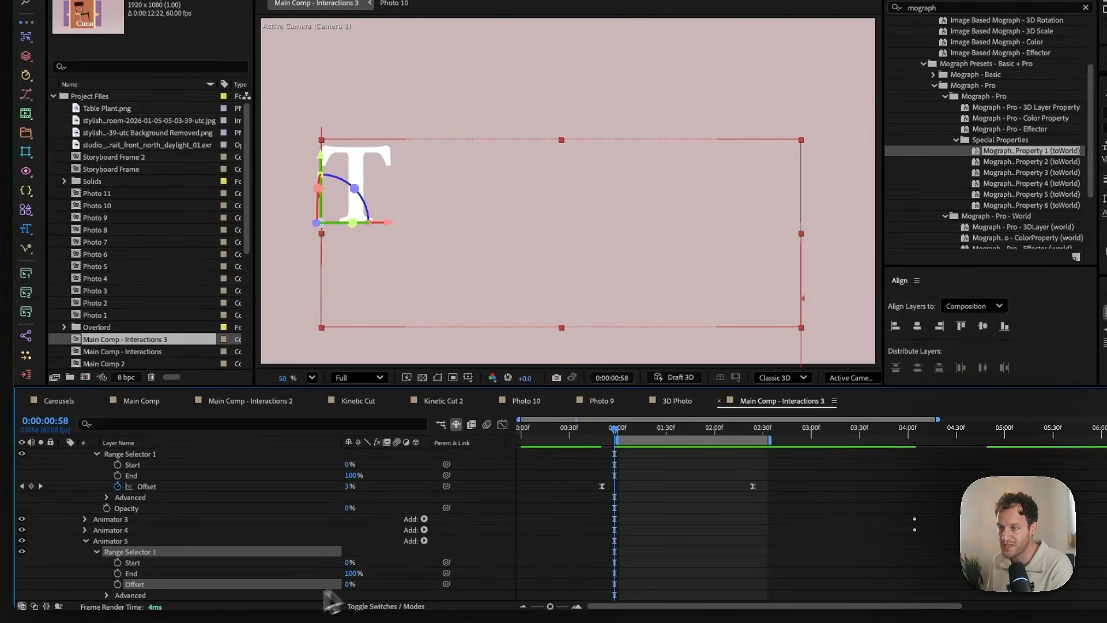
pyautogui.click(117, 584)
pyautogui.moveTo(615, 429); pyautogui.dragTo(738, 448)
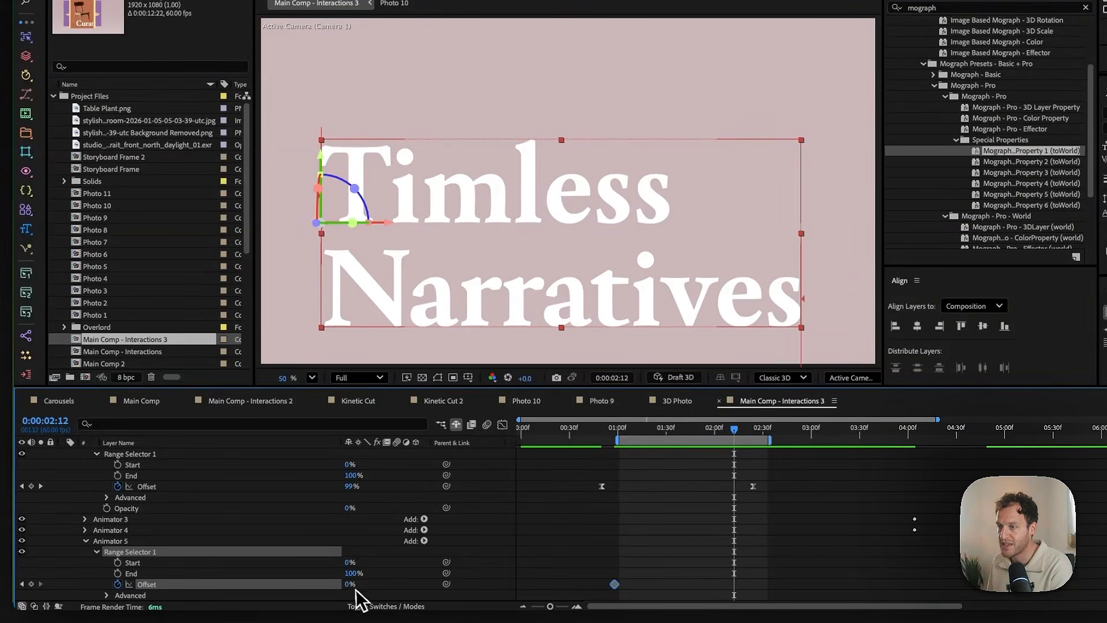
pyautogui.press('Return')
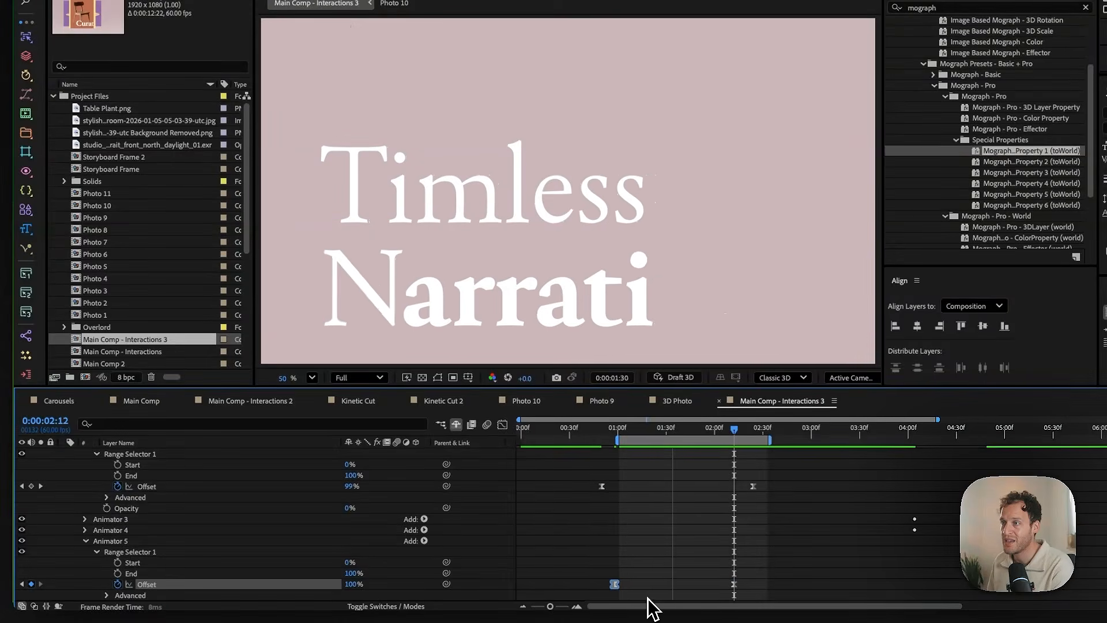
# Set Animator 5's Range Selector Smoothness to 0%, turn Randomize Order on, and preview the text animation
pyautogui.scroll(-2, 227, 577)
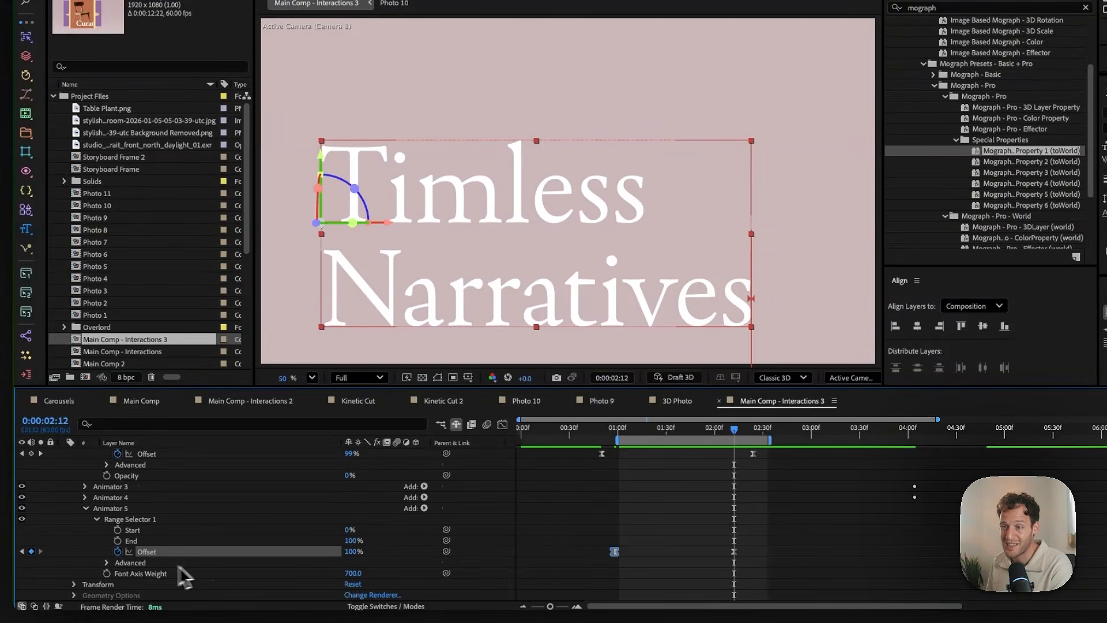
pyautogui.click(106, 563)
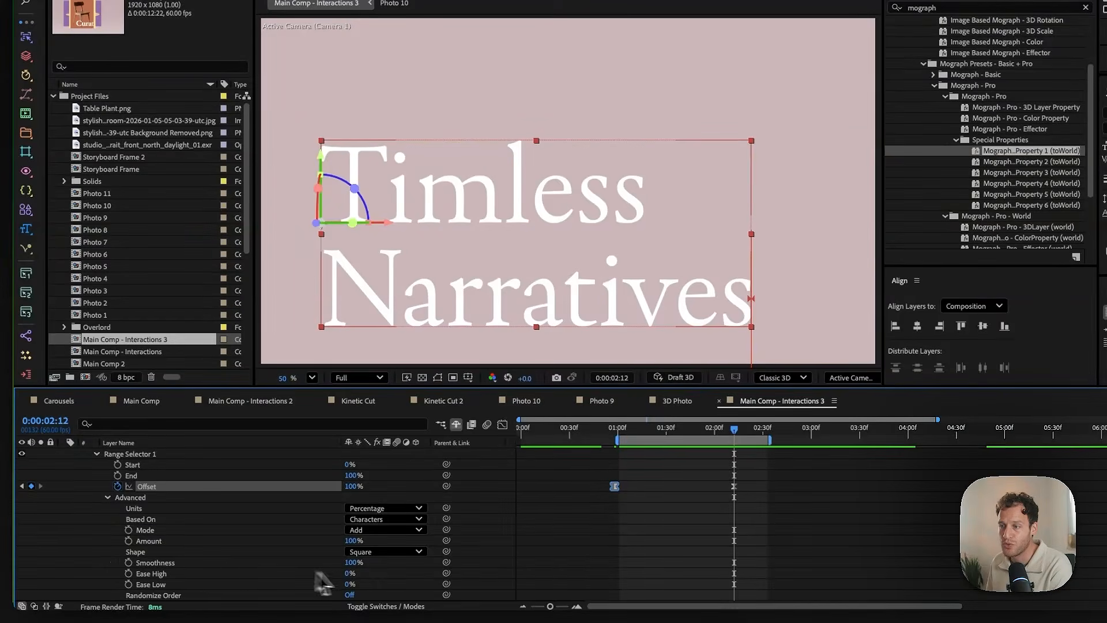
pyautogui.press('Return')
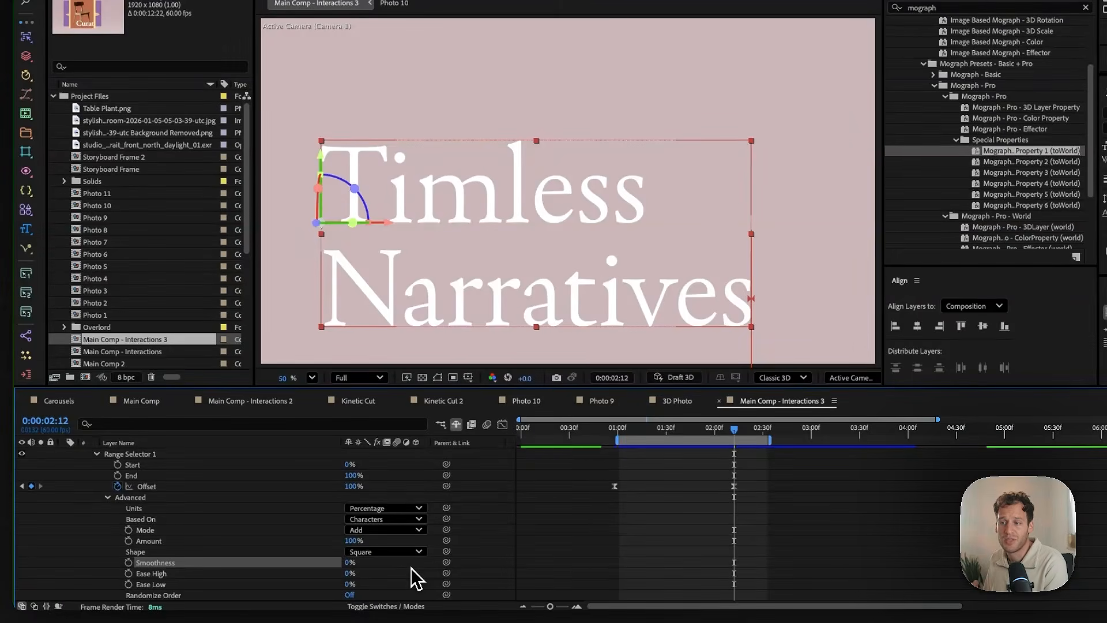
pyautogui.scroll(-1, 245, 561)
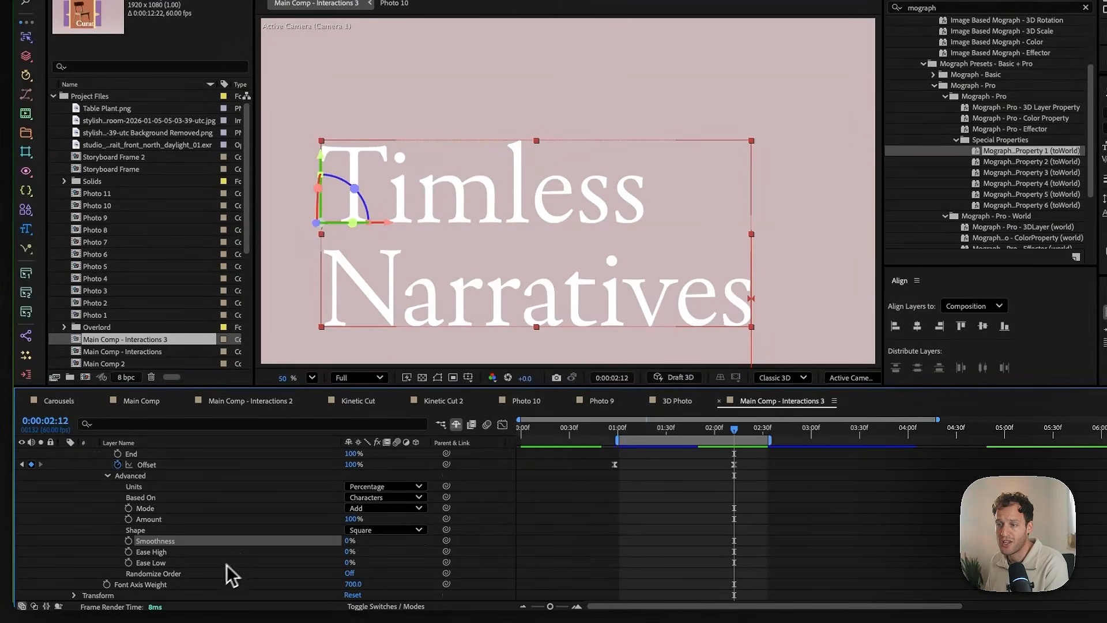
pyautogui.click(349, 575)
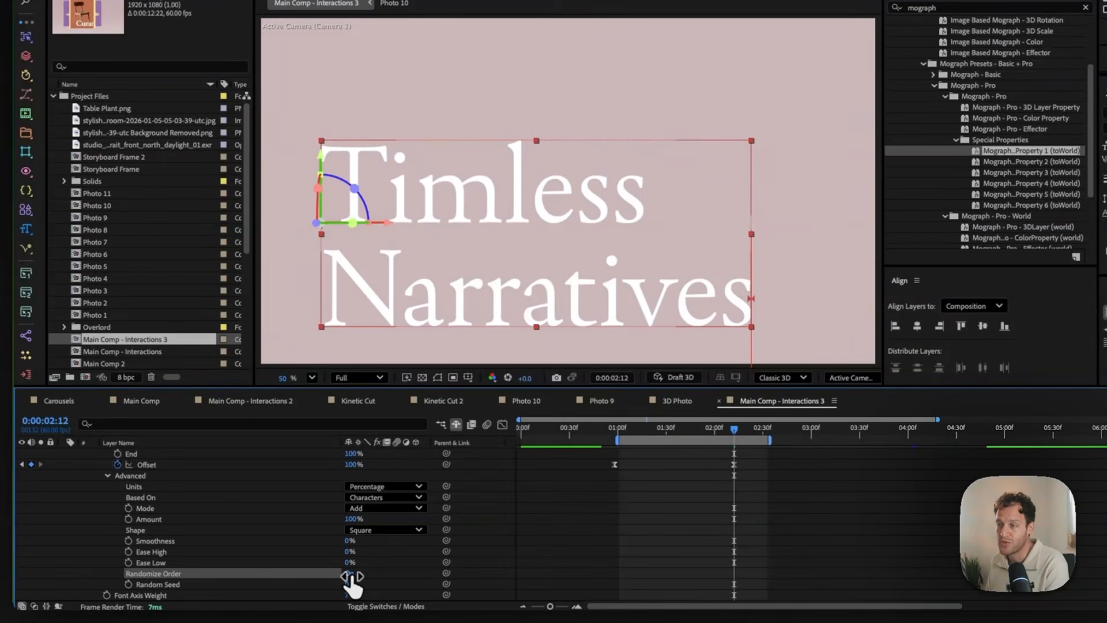
pyautogui.moveTo(717, 438); pyautogui.dragTo(661, 445)
pyautogui.press('space')
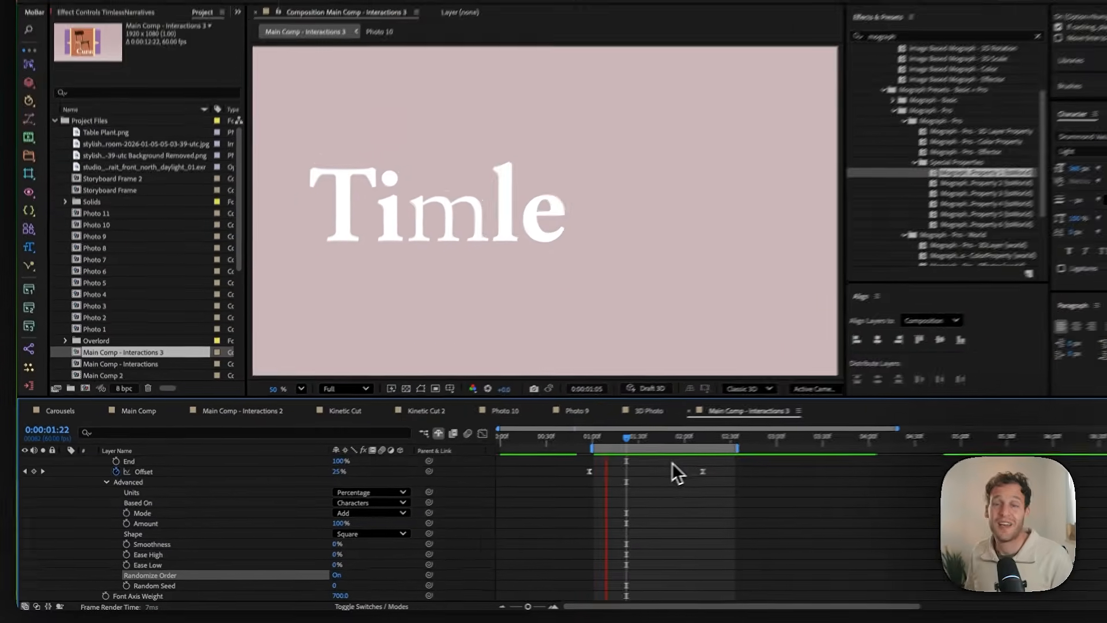